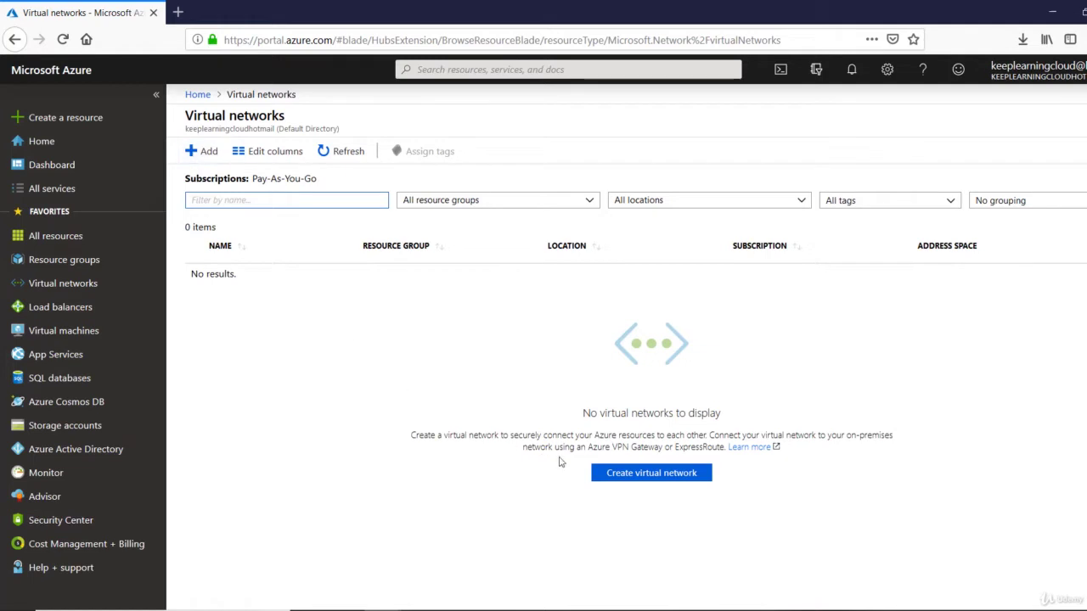
# Start a virtual network named Vnet_Production, address space 192.168.0.0/16, on the Pay-As-You-Go subscription
pyautogui.click(654, 483)
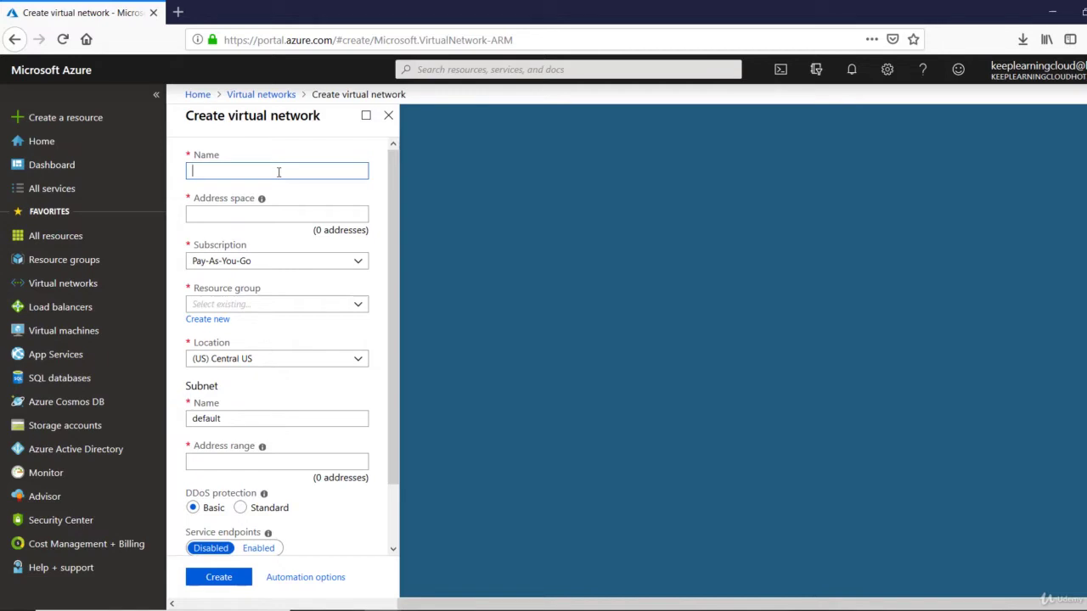
pyautogui.write('Vnet_Production')
pyautogui.click(265, 215)
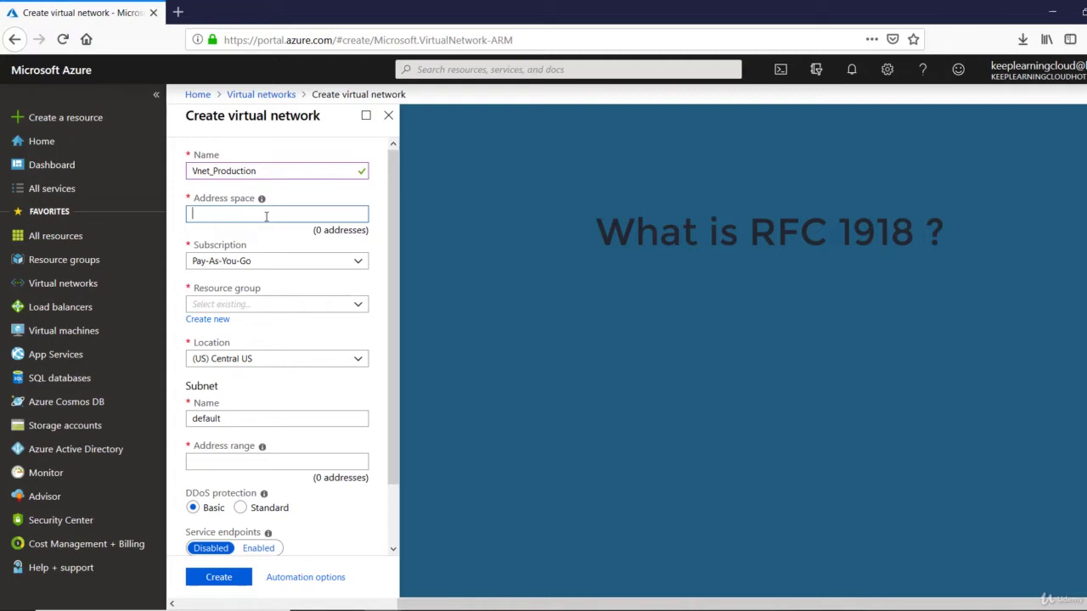
pyautogui.write('192.')
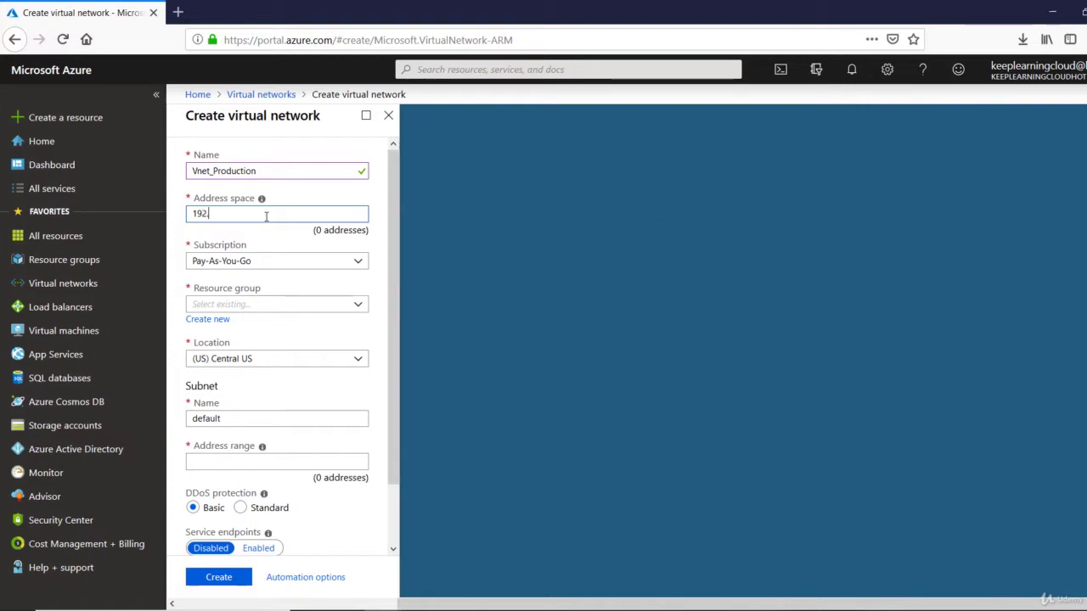
pyautogui.write('168.0.0/16')
pyautogui.press('Tab')
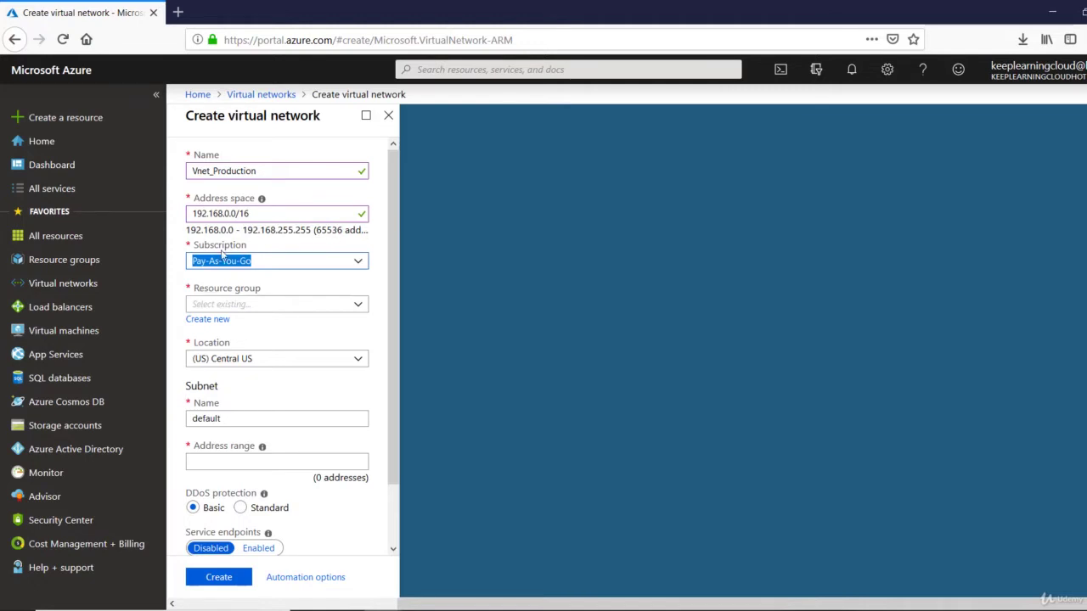
pyautogui.click(361, 264)
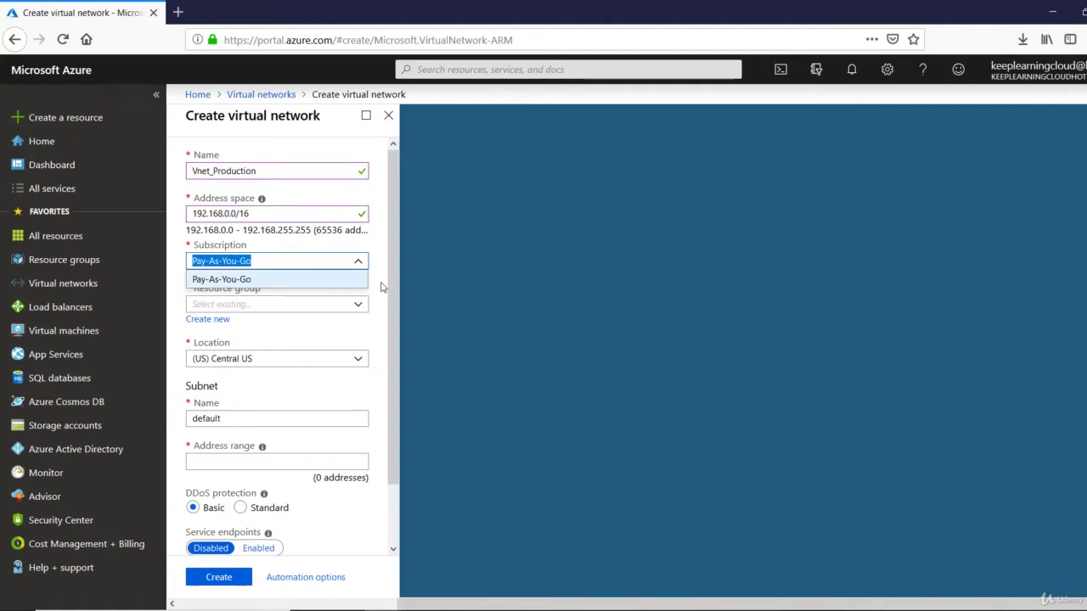
pyautogui.click(381, 287)
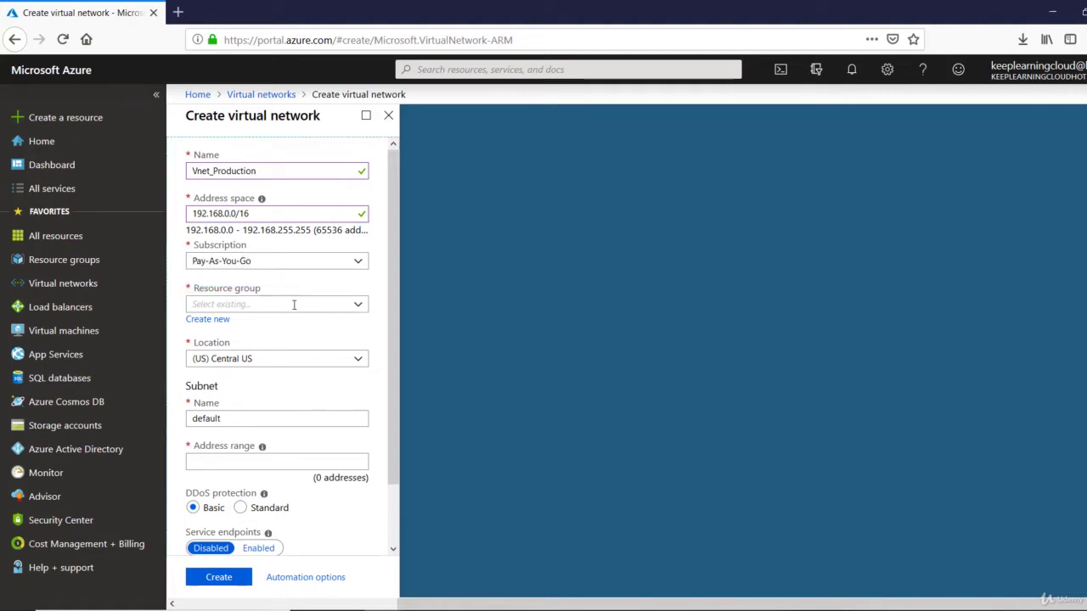
# Create a new resource group named Payroll for the network
pyautogui.click(217, 321)
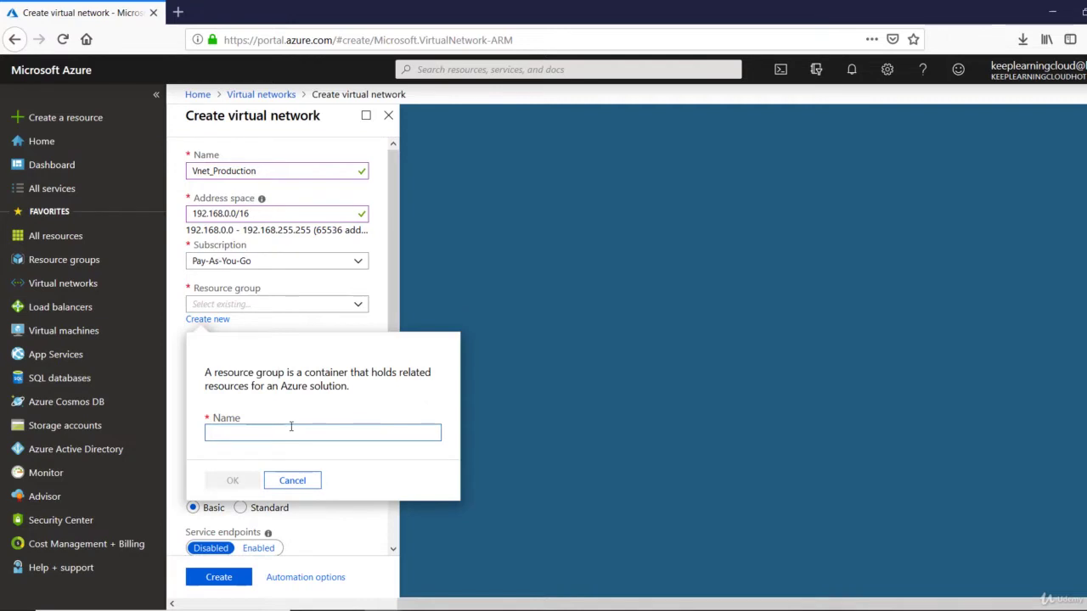
pyautogui.write('Payroo')
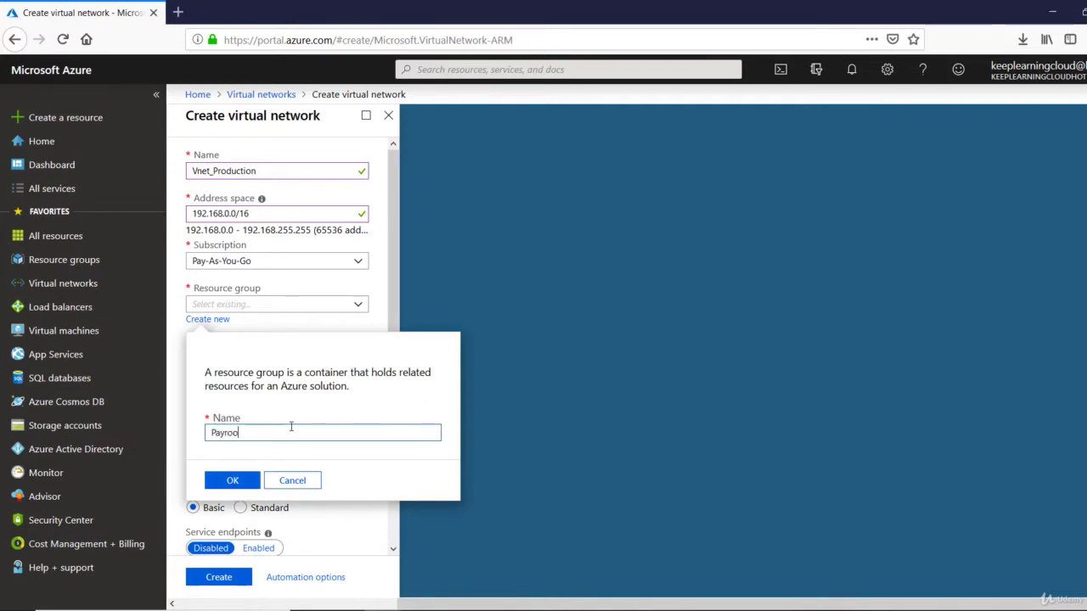
pyautogui.press('BackSpace')
pyautogui.write('ll')
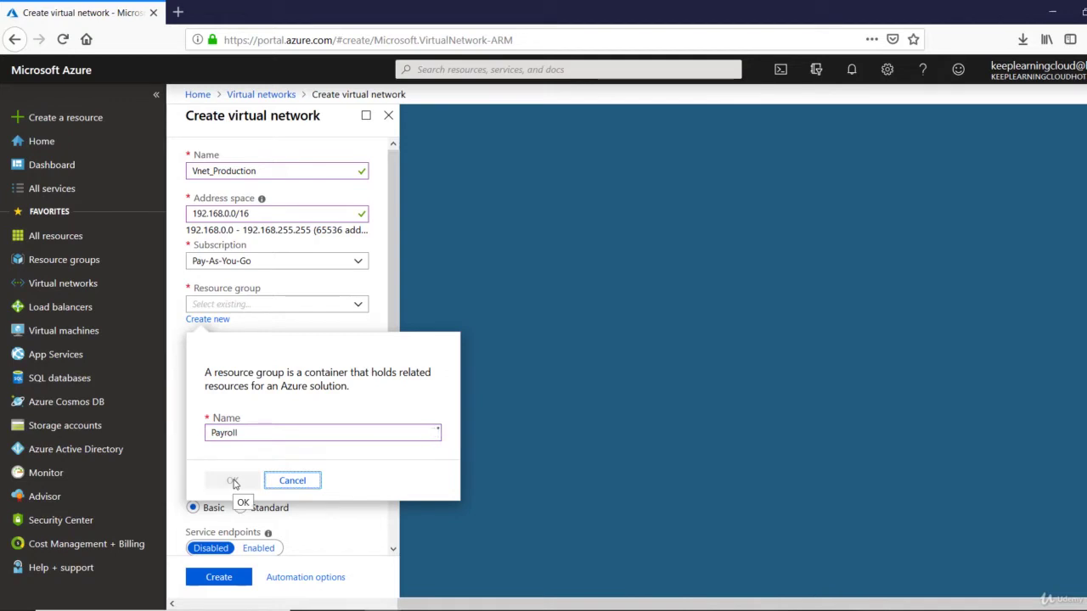
pyautogui.click(234, 481)
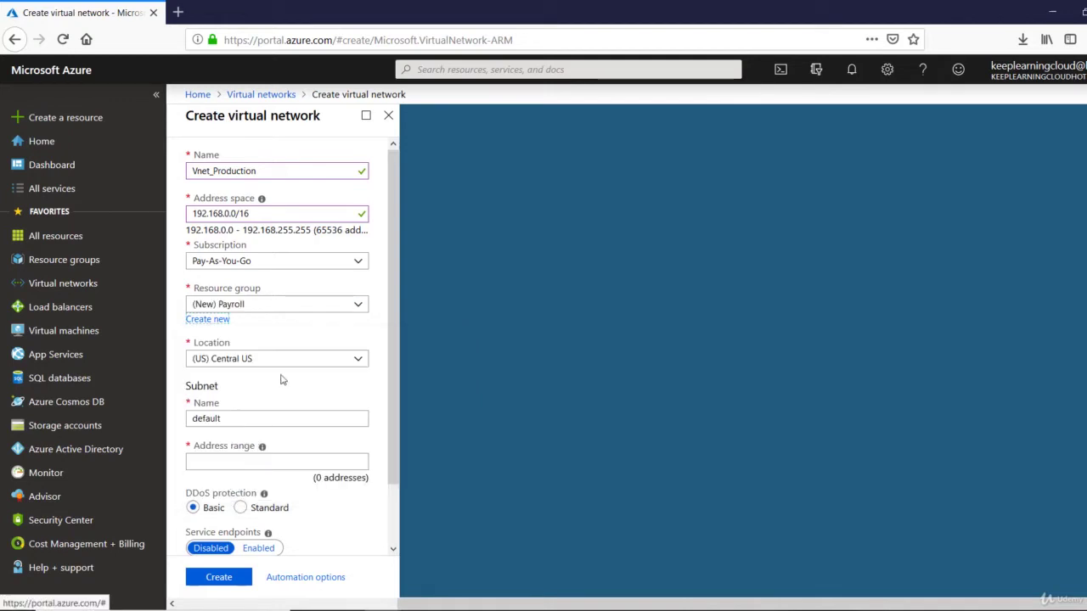
# Rename the default subnet to Subnet1 with address range 192.168.30.0/24
pyautogui.doubleClick(310, 422)
pyautogui.press('BackSpace')
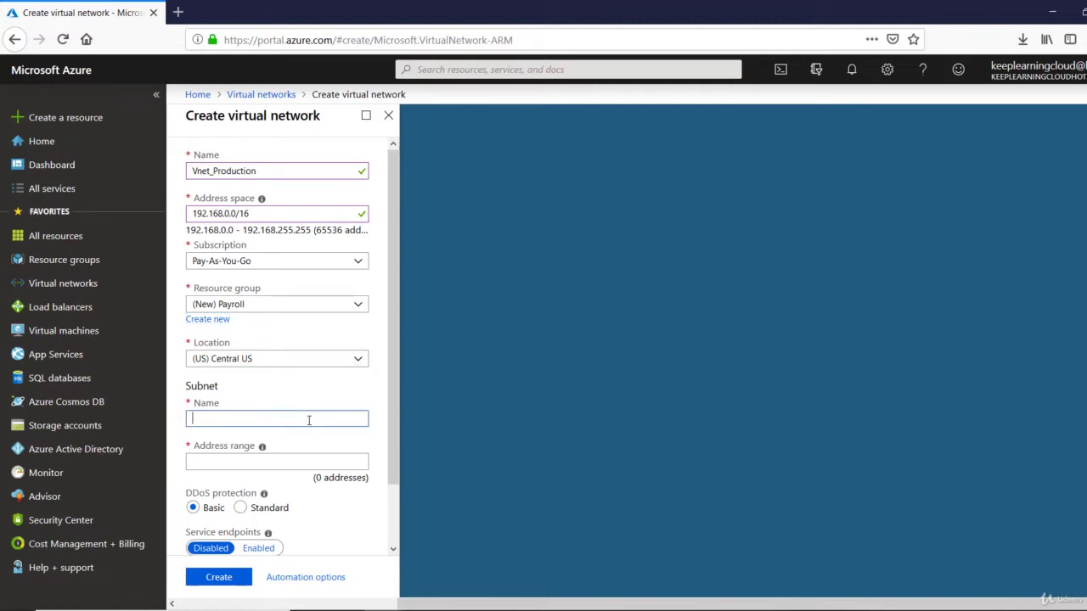
pyautogui.write('Subnet1')
pyautogui.press('BackSpace')
pyautogui.write('t1')
pyautogui.click(309, 463)
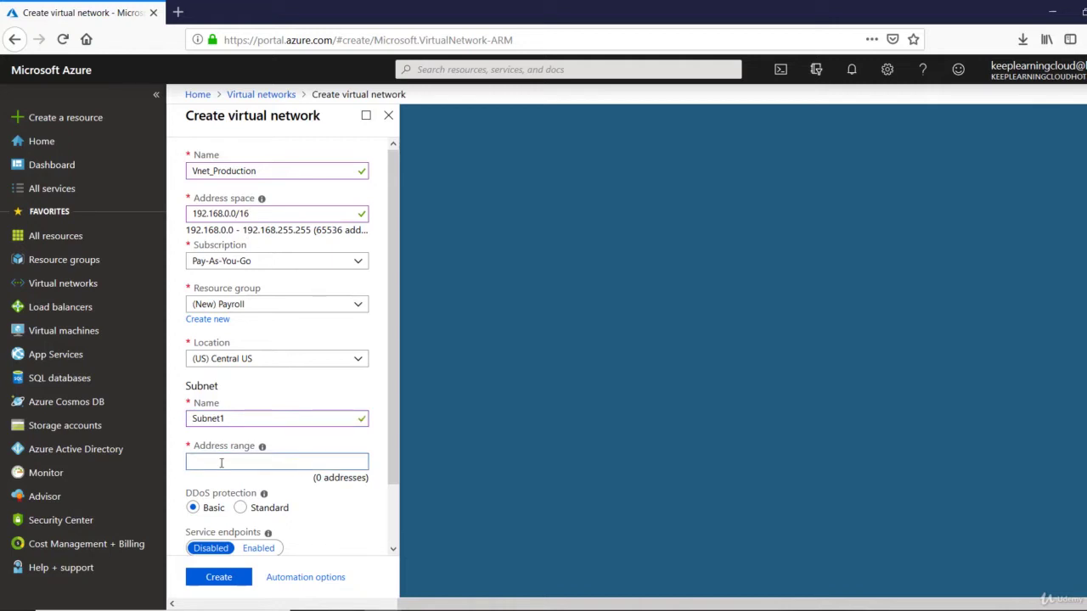
pyautogui.write('192.168.30.0/24')
pyautogui.press('Tab')
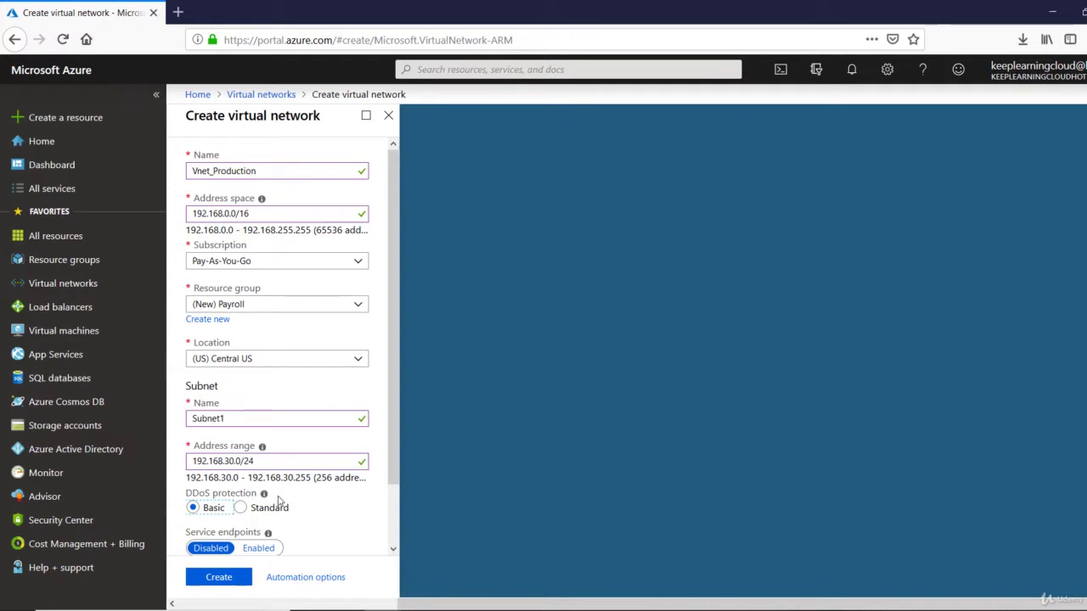
pyautogui.scroll(-2, 278, 501)
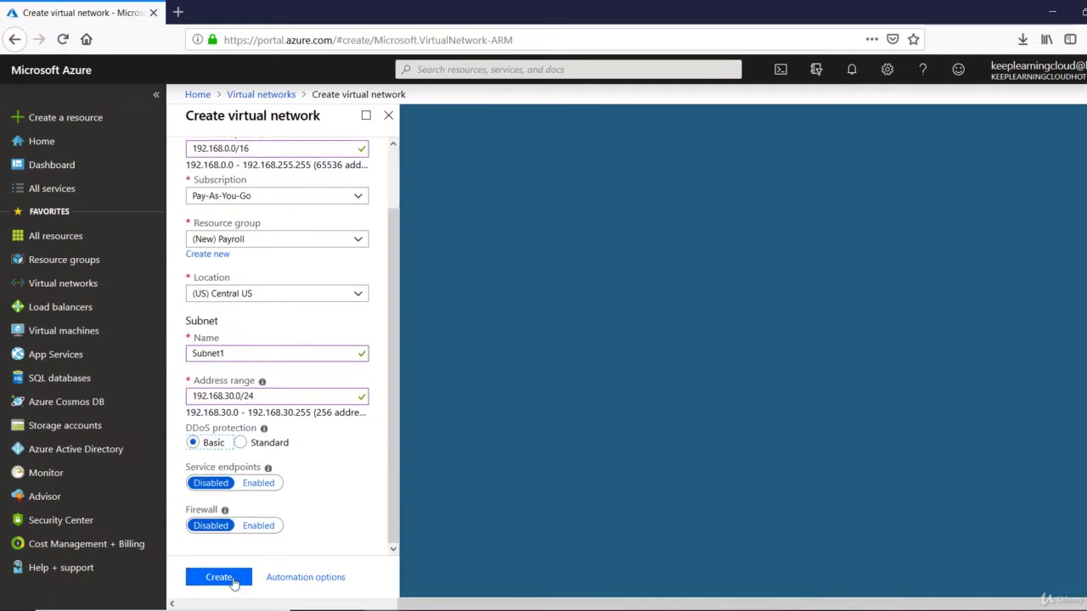
# Create Vnet_Production and view its Subnets page listing Subnet1 at 192.168.30.0/24
pyautogui.click(230, 577)
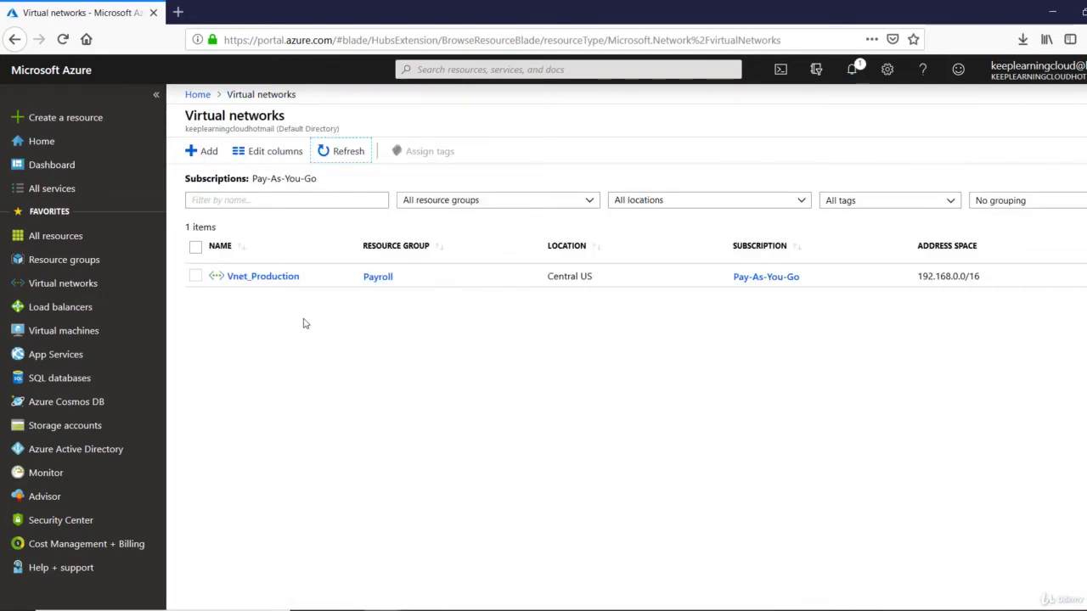
pyautogui.click(259, 282)
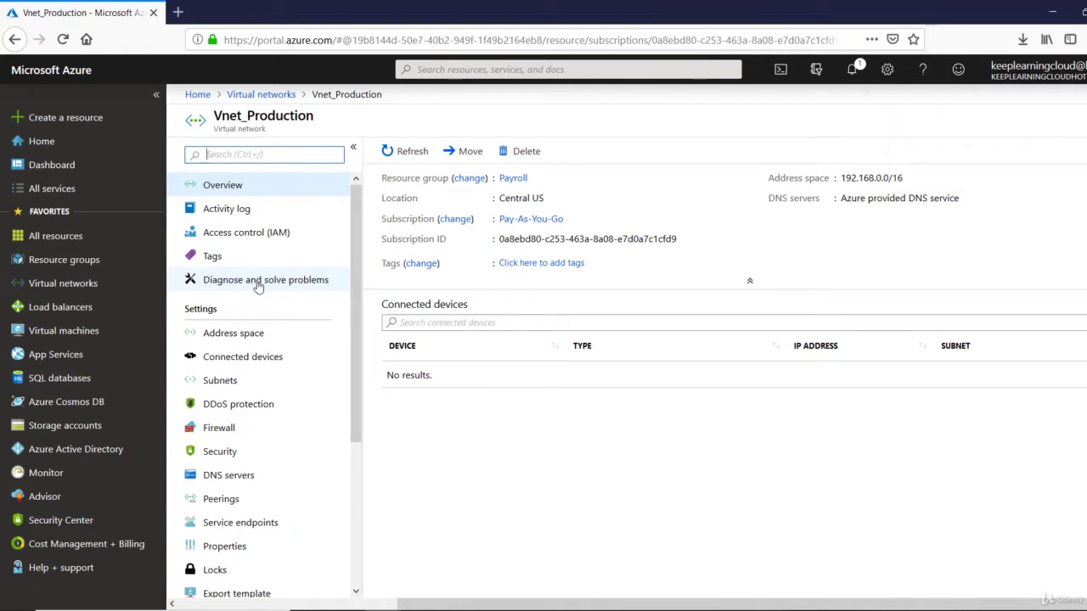
pyautogui.click(236, 389)
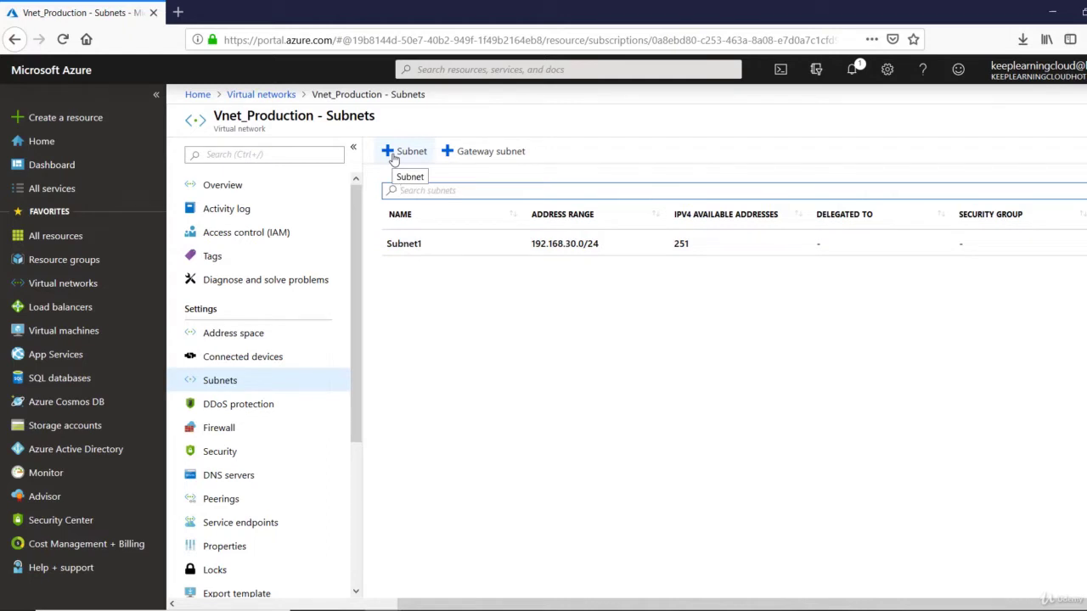
# Add subnet Subnet2 with address range 192.168.40.0/24 to Vnet_Production
pyautogui.click(393, 157)
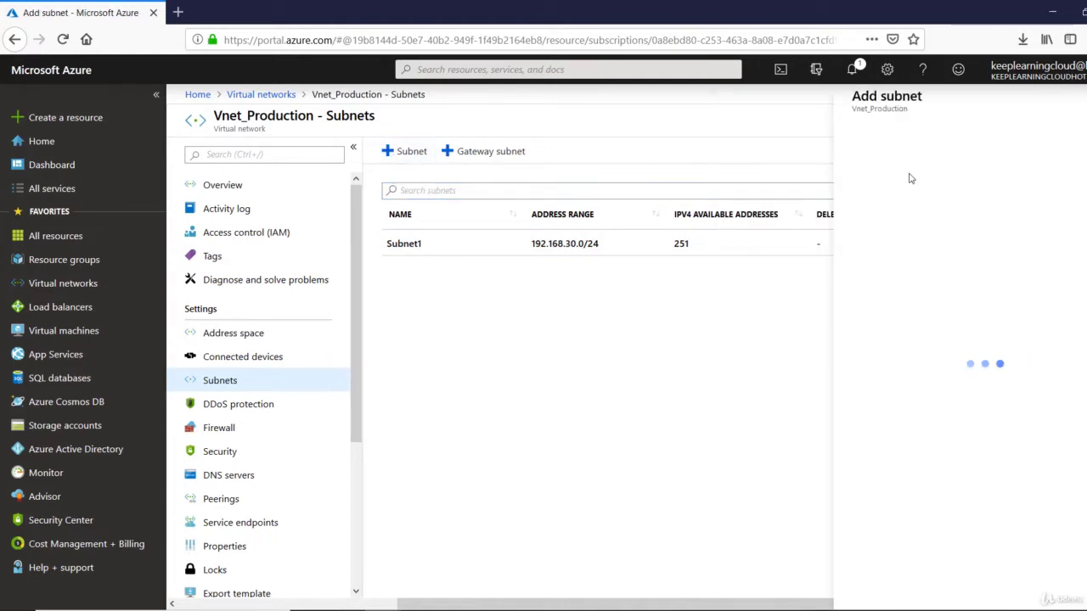
pyautogui.click(906, 151)
pyautogui.write('Sube')
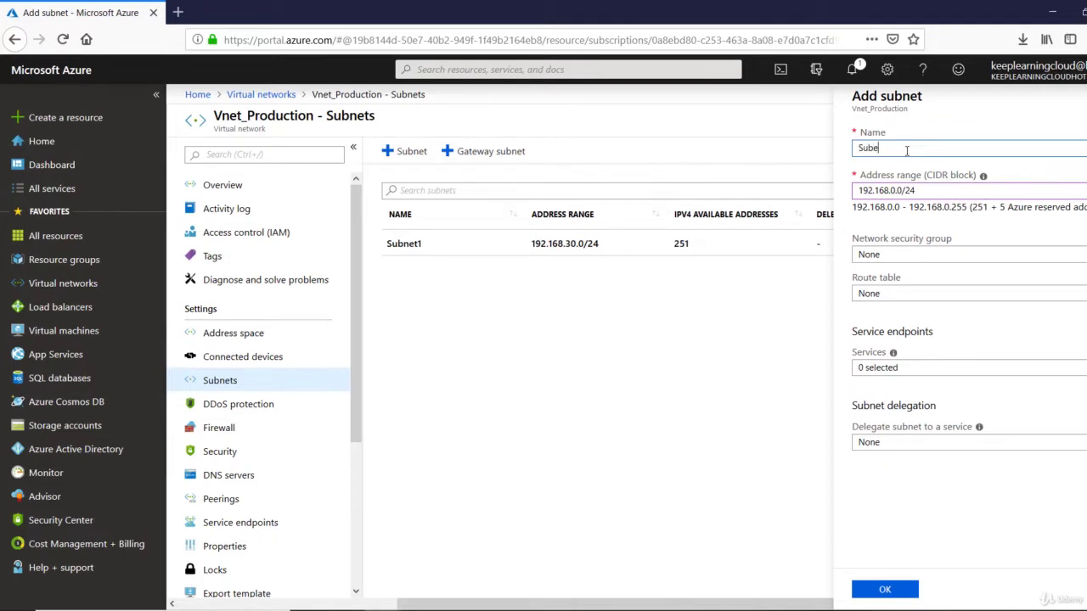
pyautogui.press('BackSpace')
pyautogui.write('net3')
pyautogui.press('BackSpace')
pyautogui.write('2')
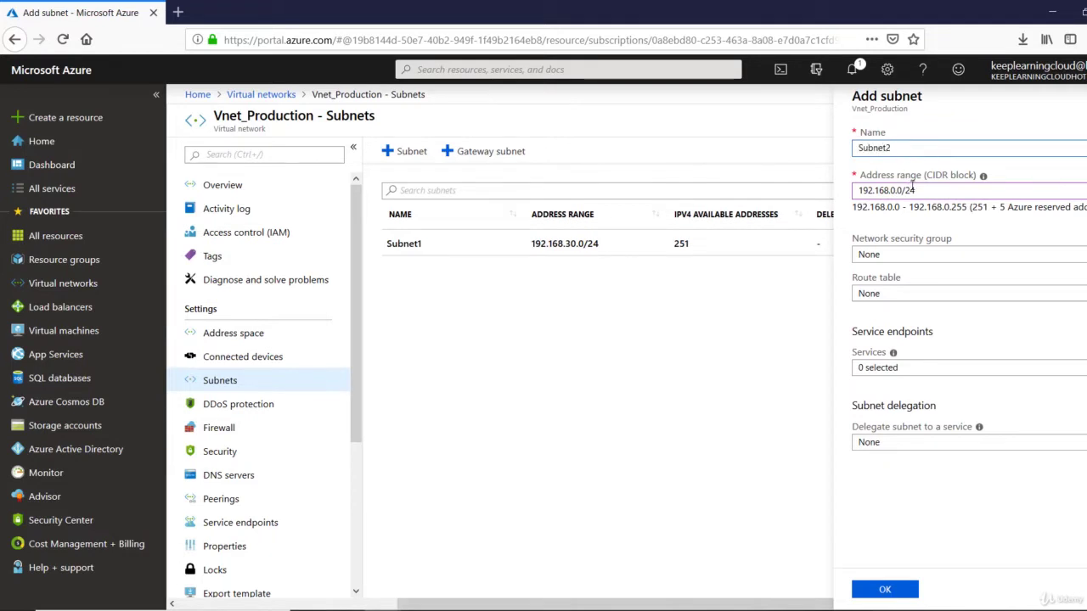
pyautogui.click(898, 190)
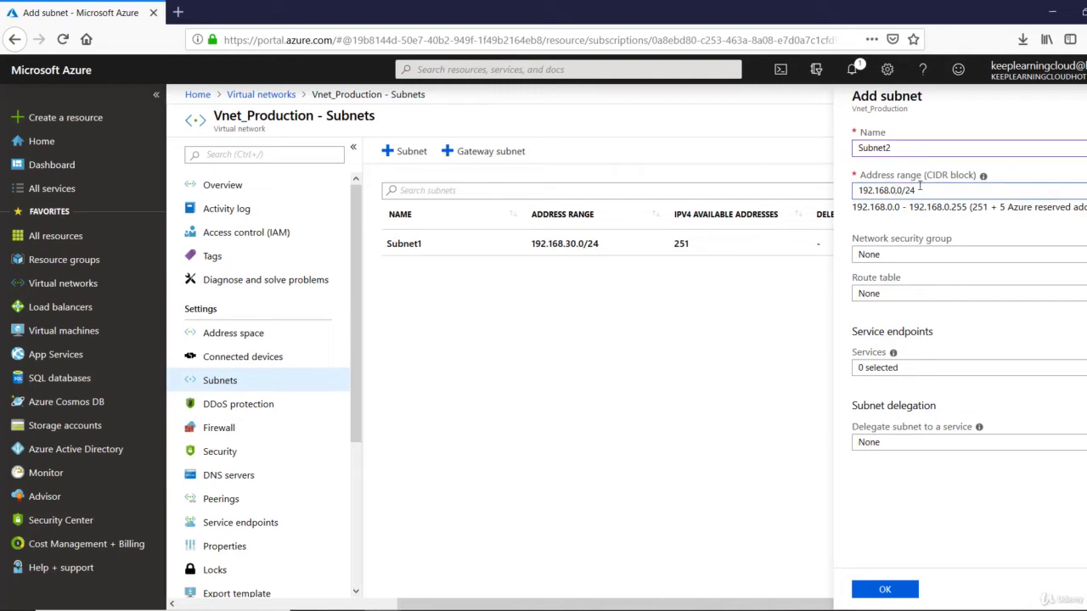
pyautogui.write('4')
pyautogui.press('Tab')
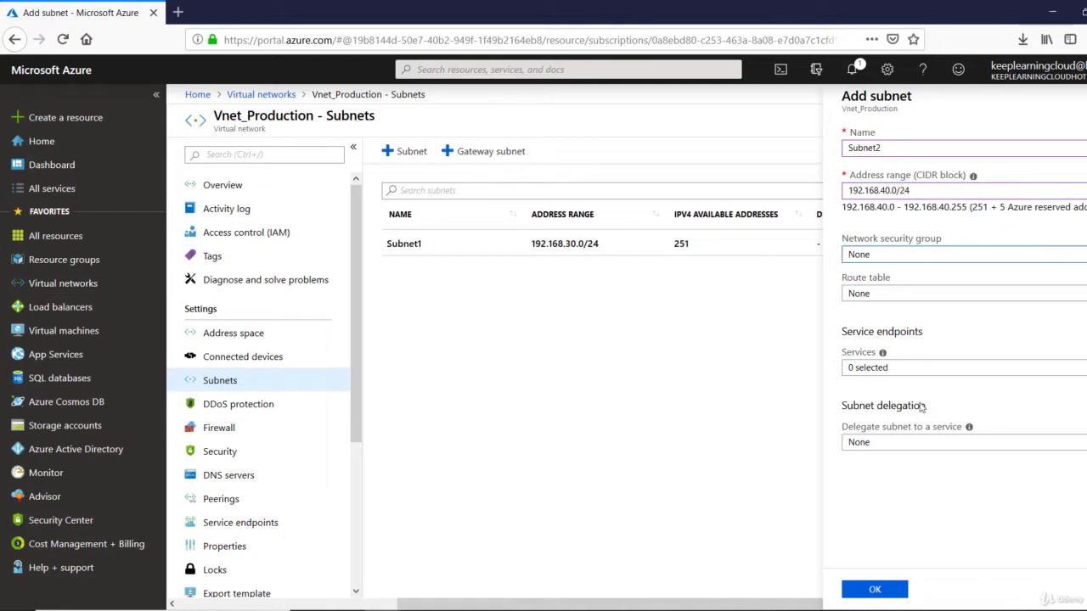
pyautogui.click(874, 589)
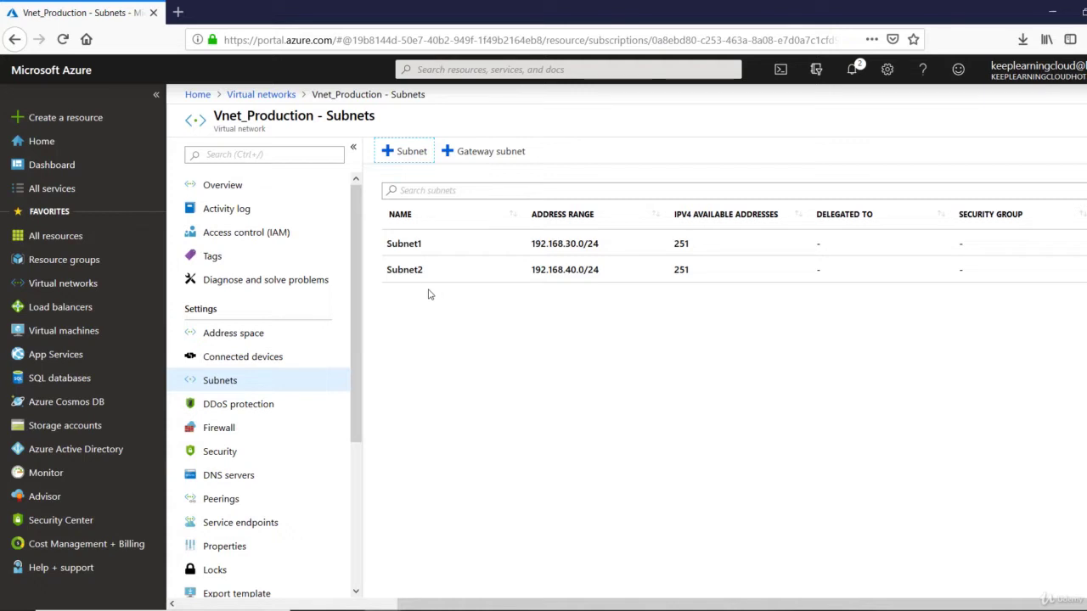
pyautogui.moveTo(212, 116); pyautogui.dragTo(316, 123)
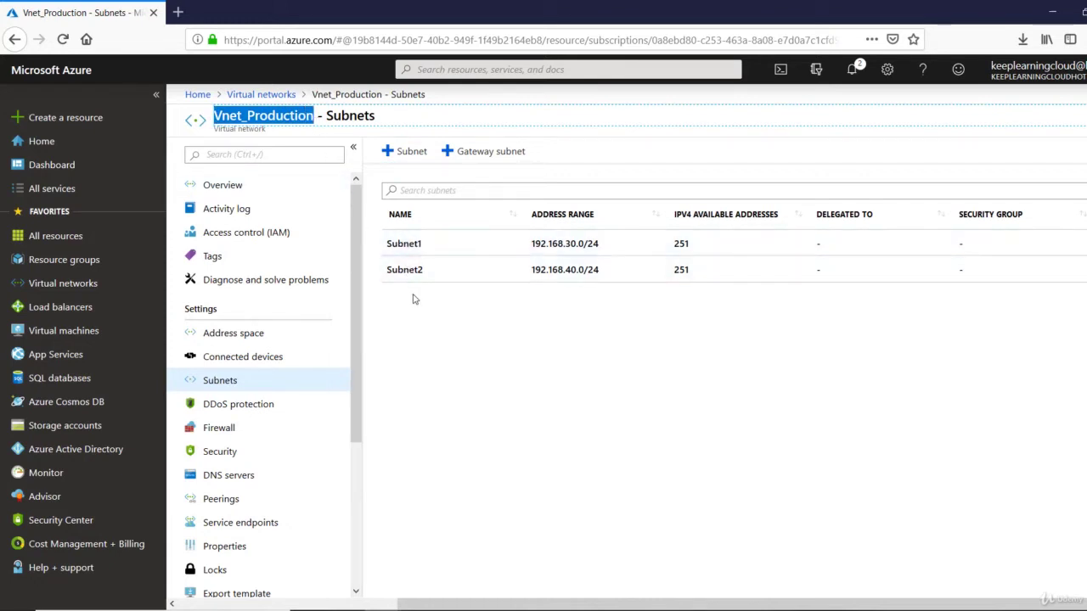
pyautogui.click(451, 351)
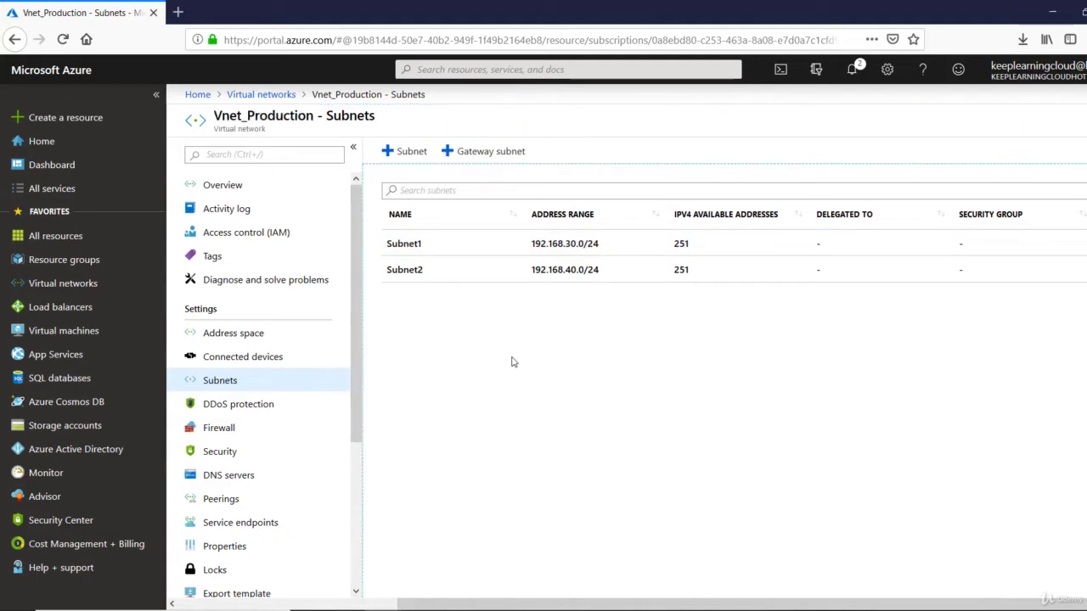
# Start a new virtual machine named Webserver1 in the Payroll resource group
pyautogui.click(59, 339)
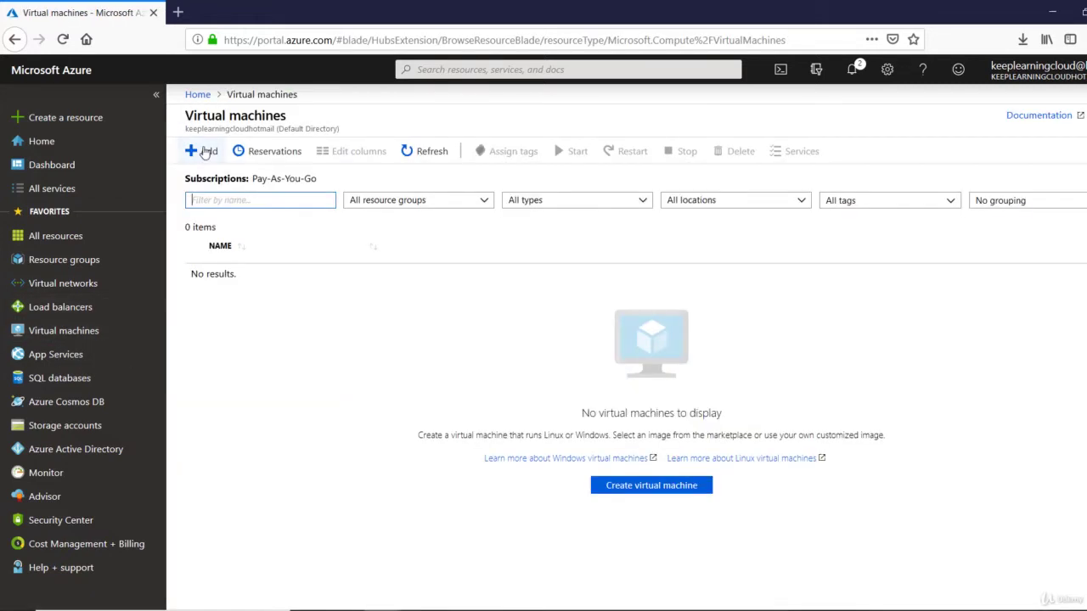
pyautogui.click(205, 151)
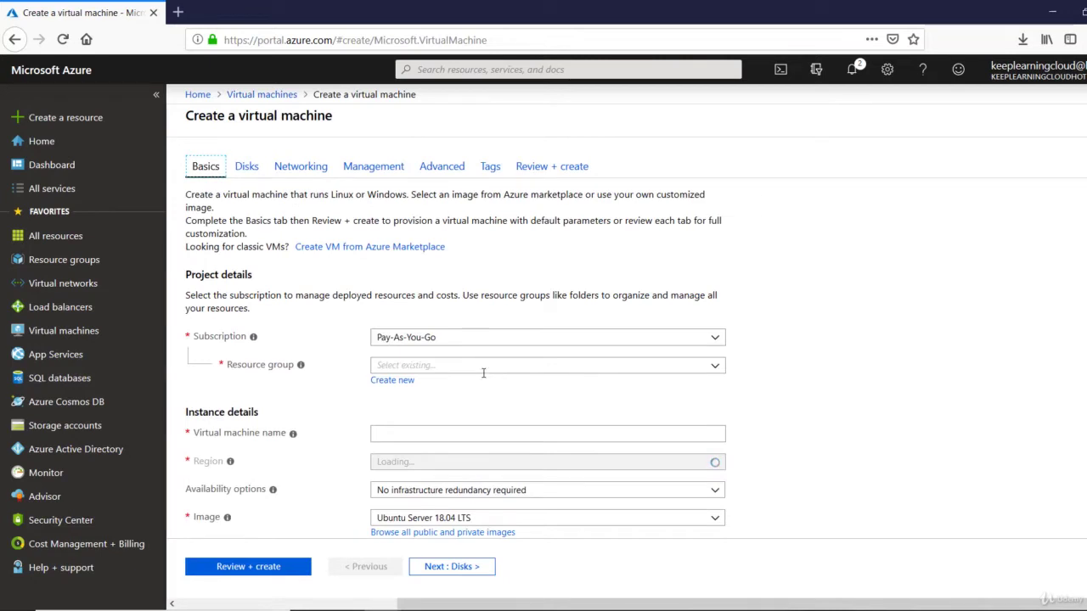
pyautogui.click(498, 368)
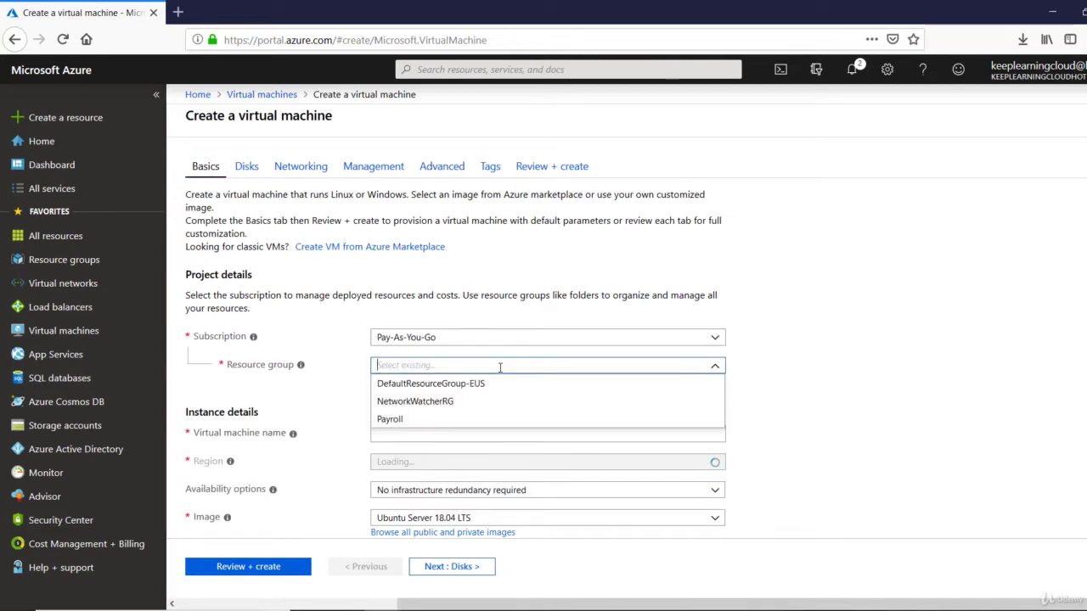
pyautogui.click(439, 421)
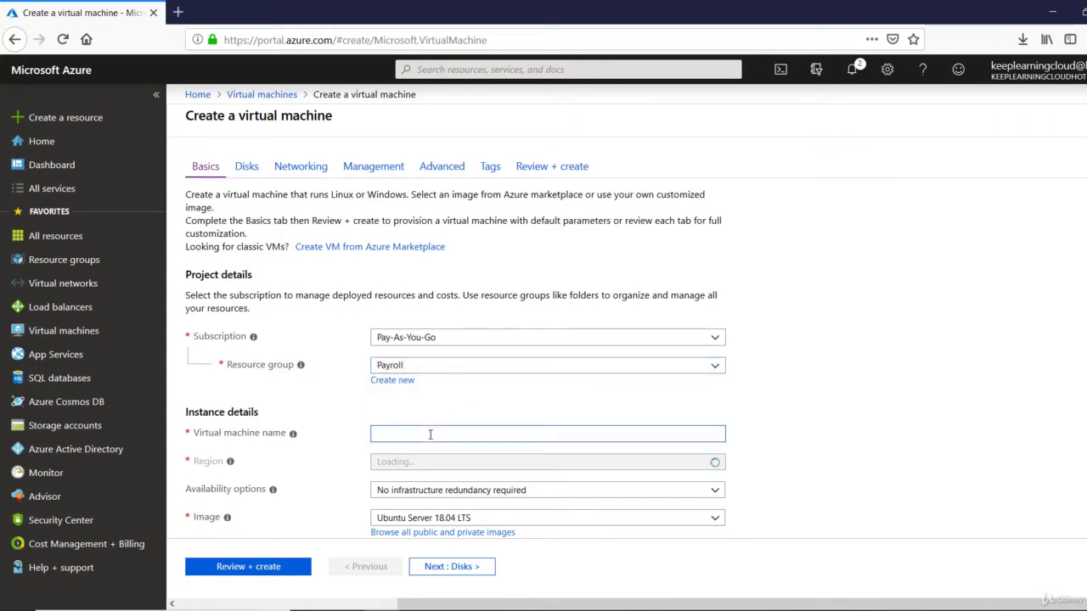
pyautogui.write('Webserver')
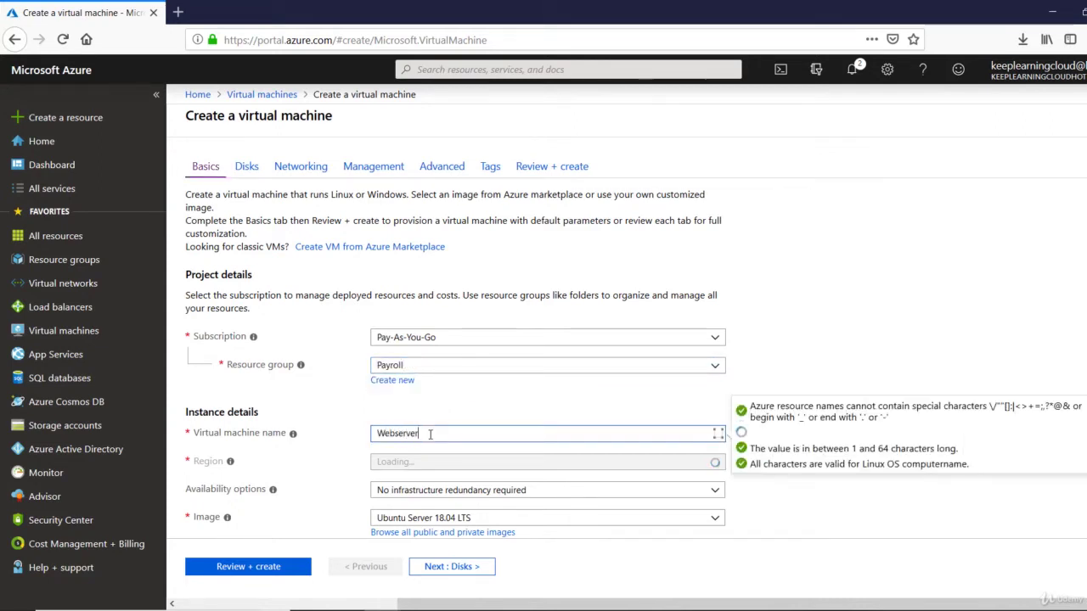
pyautogui.write('1')
pyautogui.press('Tab')
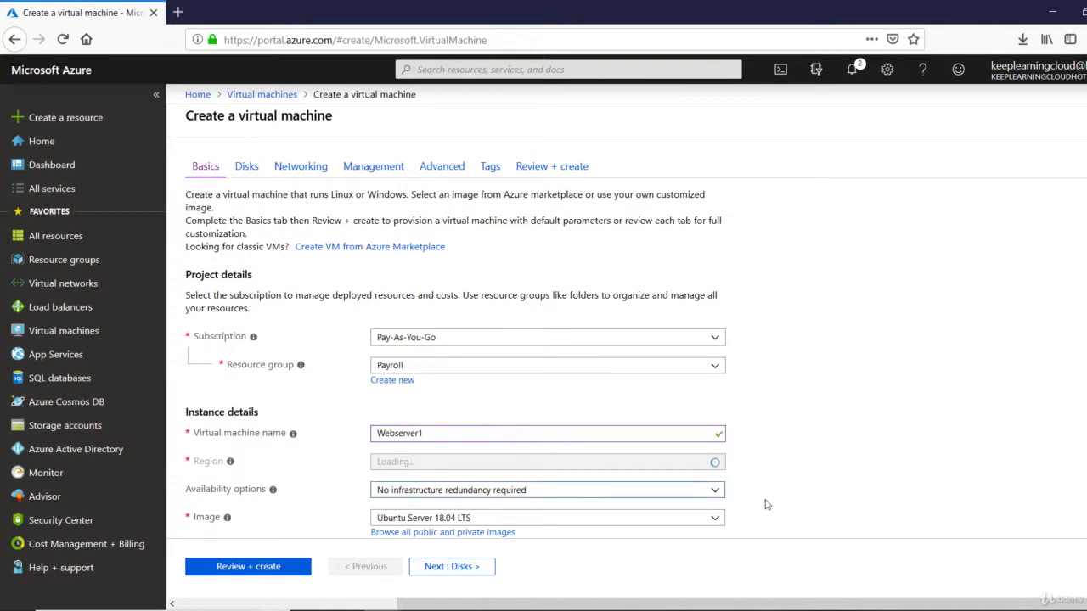
# Choose region (US) Central US, Windows Server 2012 R2 Datacenter image, and Standard B2s size
pyautogui.scroll(-2, 756, 467)
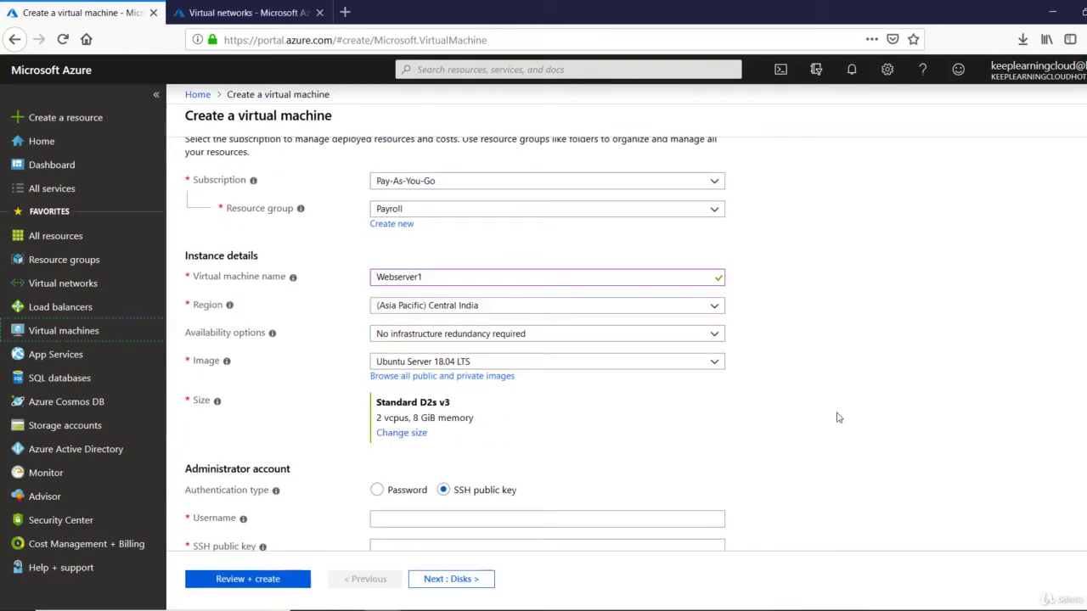
pyautogui.click(715, 308)
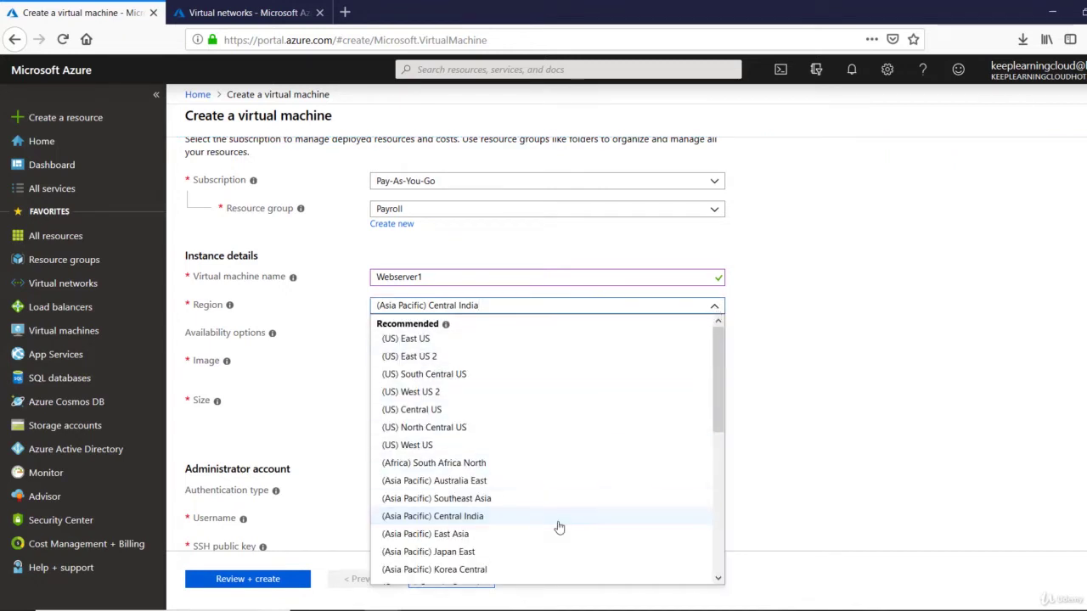
pyautogui.click(529, 414)
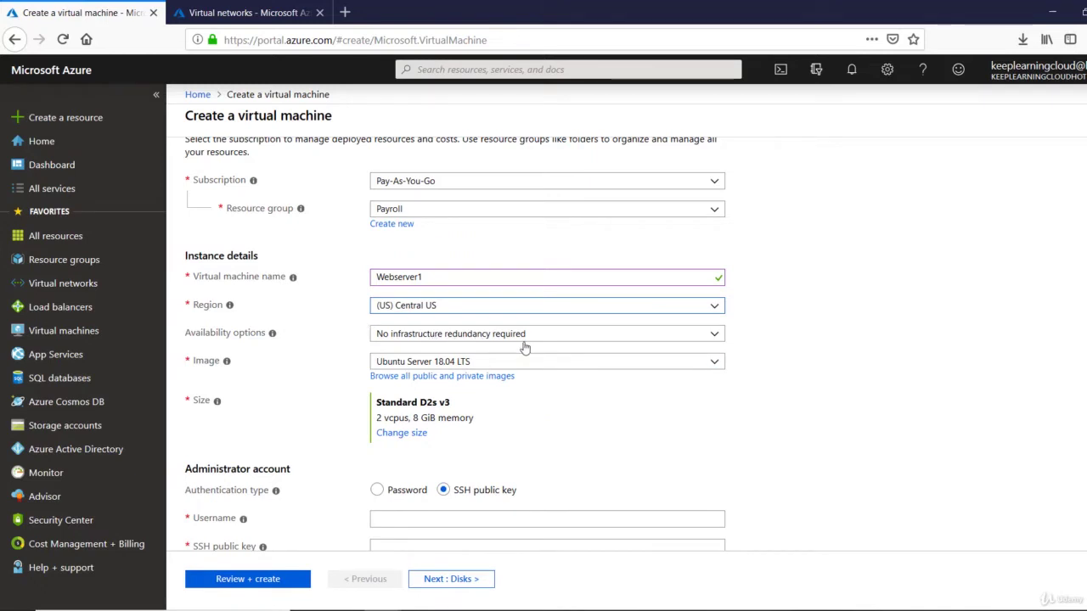
pyautogui.click(556, 369)
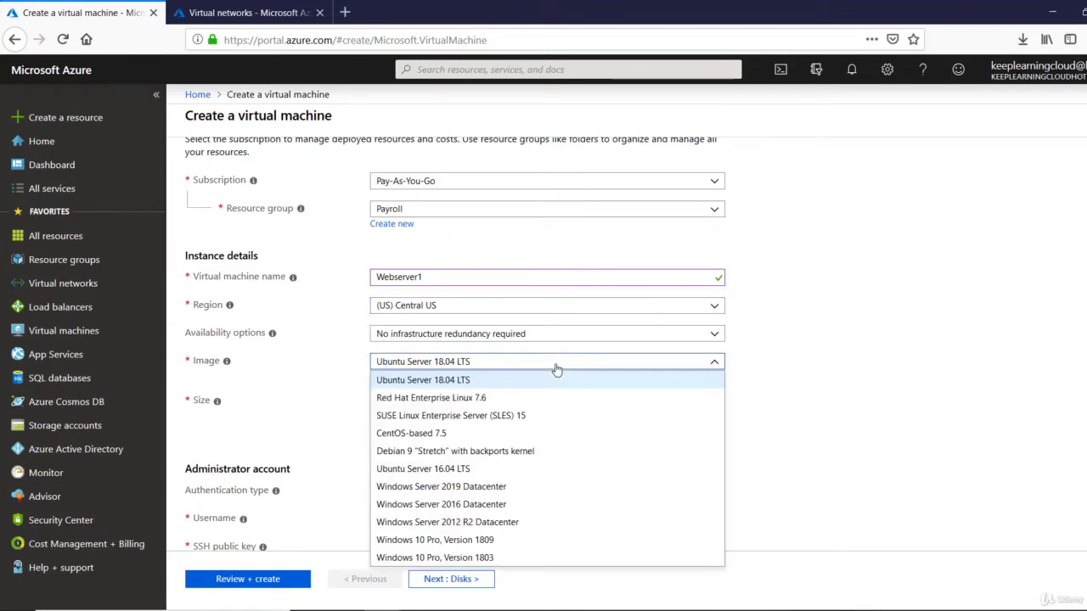
pyautogui.click(515, 524)
pyautogui.scroll(-2, 517, 456)
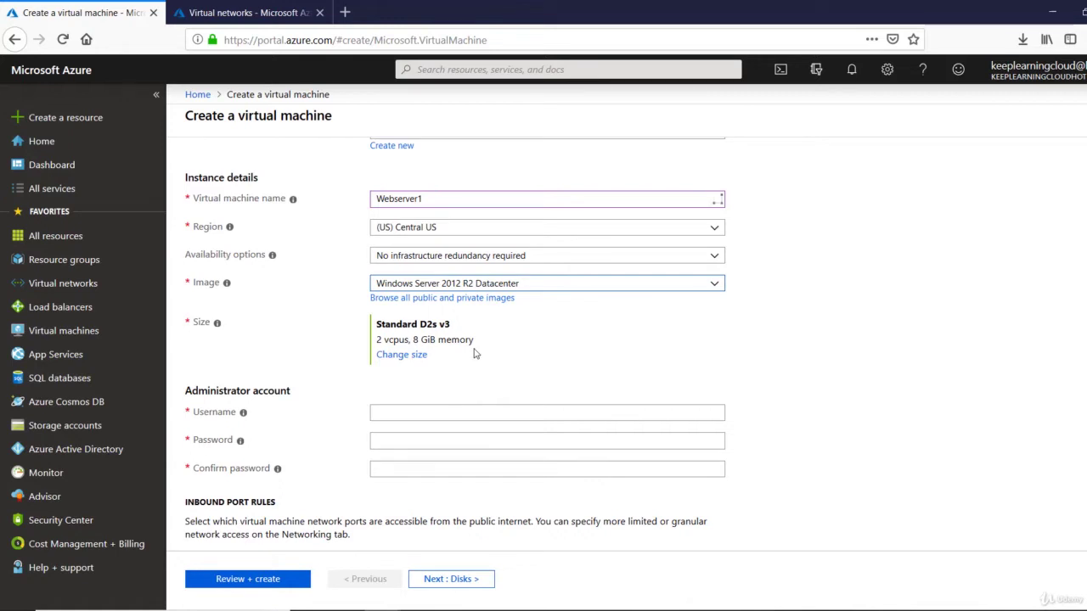
pyautogui.click(417, 360)
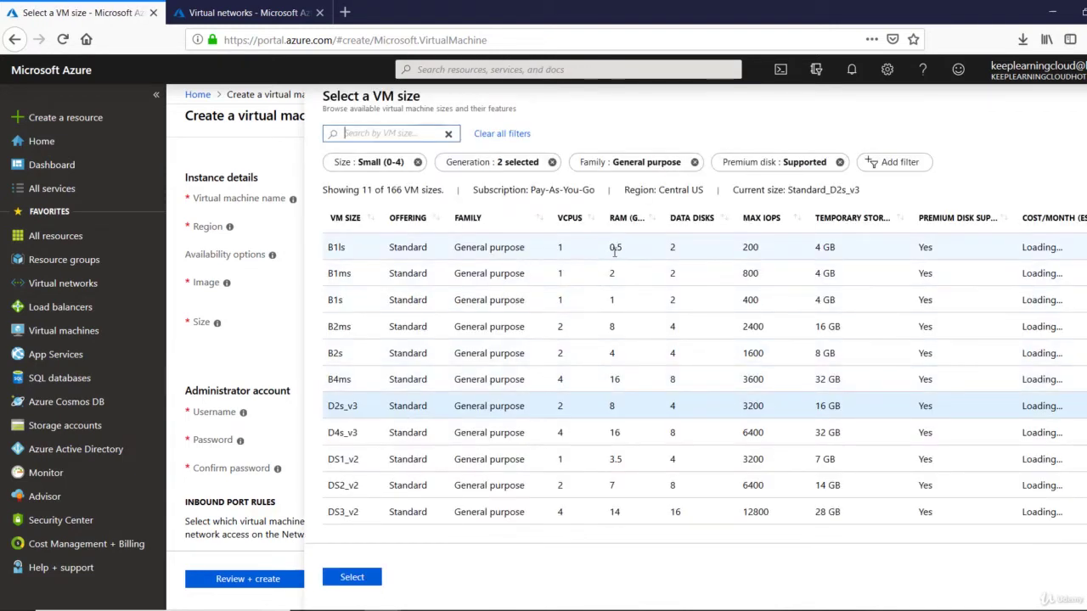
pyautogui.click(562, 363)
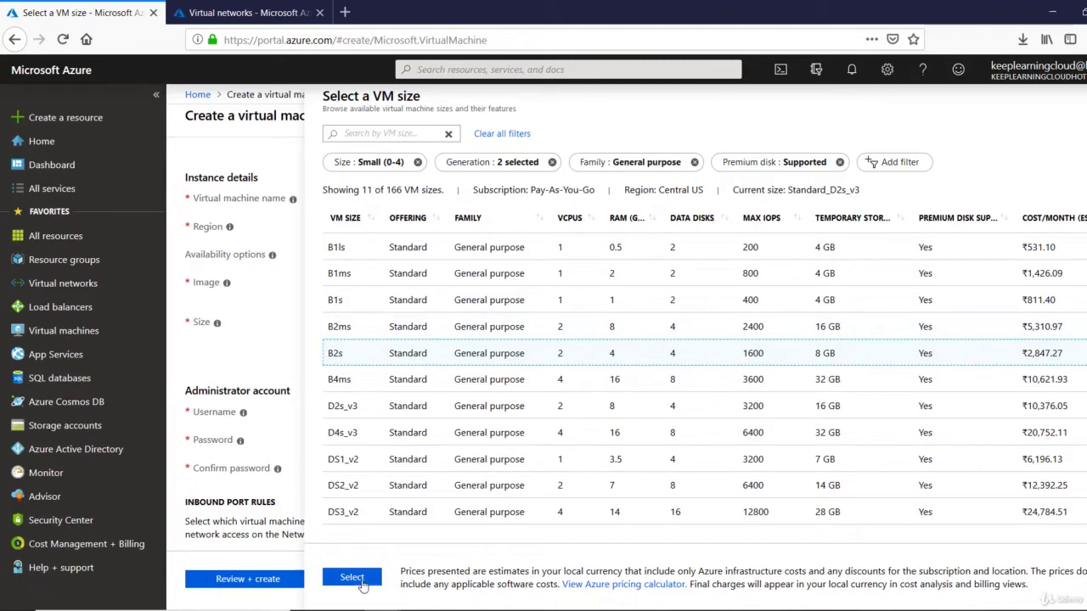
pyautogui.click(360, 582)
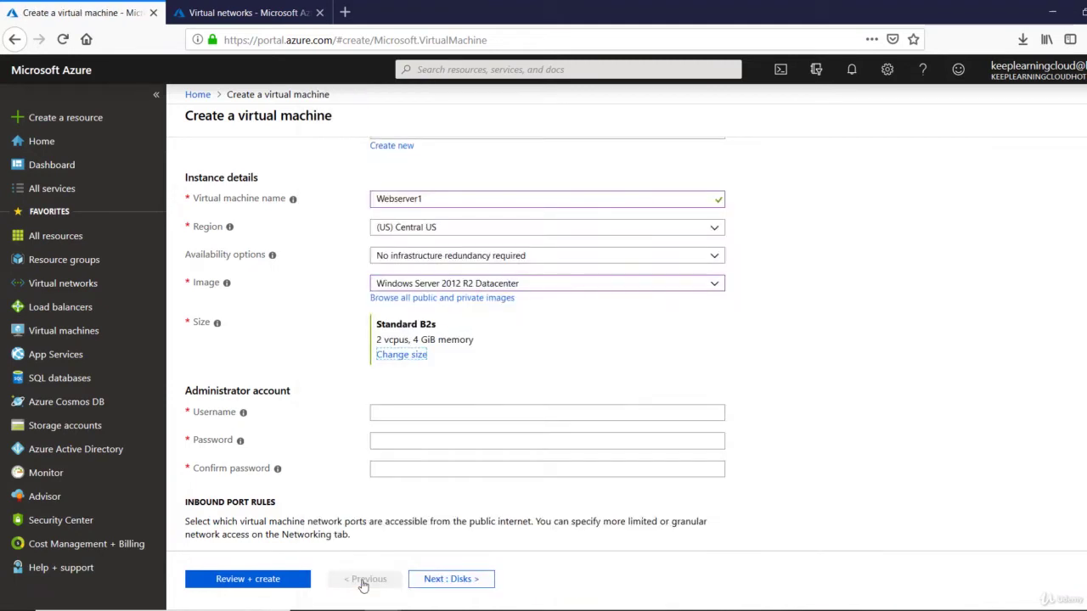
# Enter the administrator username and password, confirming the password
pyautogui.click(424, 416)
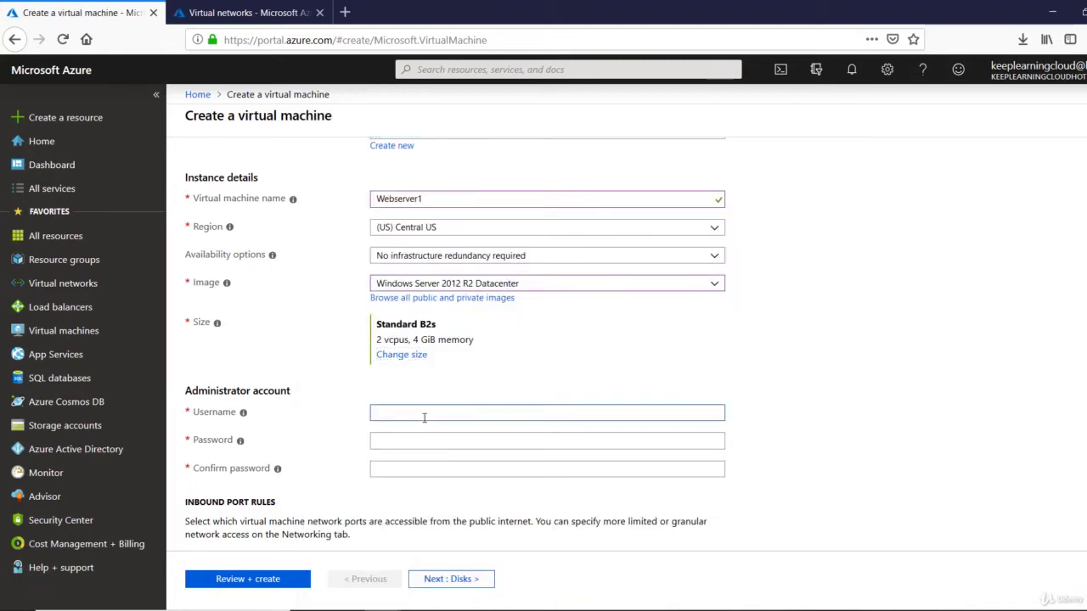
pyautogui.write('rootadmin')
pyautogui.press('Tab')
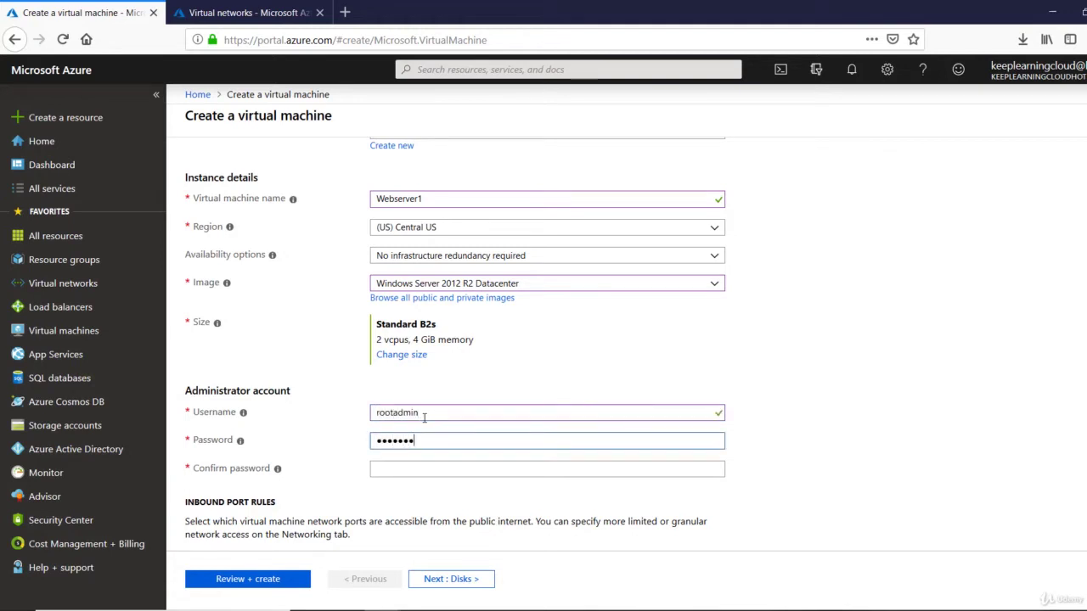
pyautogui.press('Tab')
pyautogui.write('Passwor')
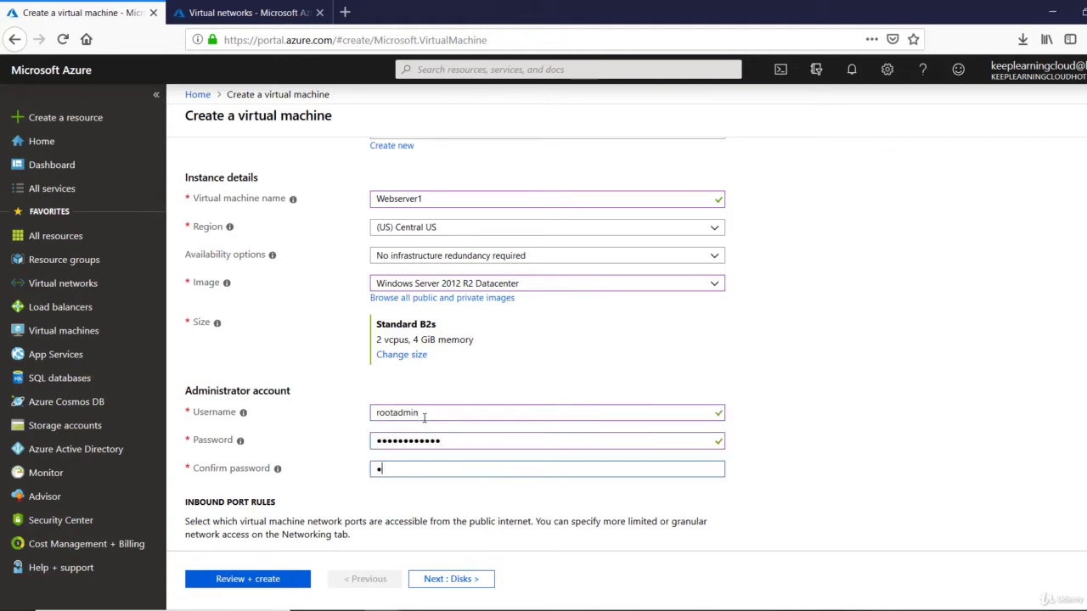
pyautogui.write('d1234')
pyautogui.press('Tab')
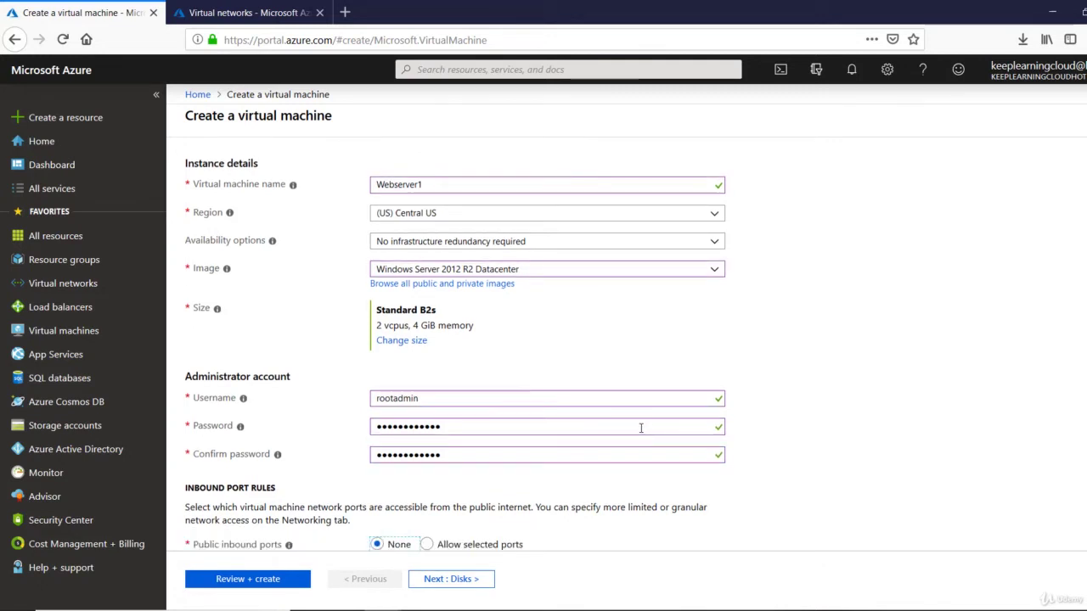
pyautogui.scroll(-5, 702, 453)
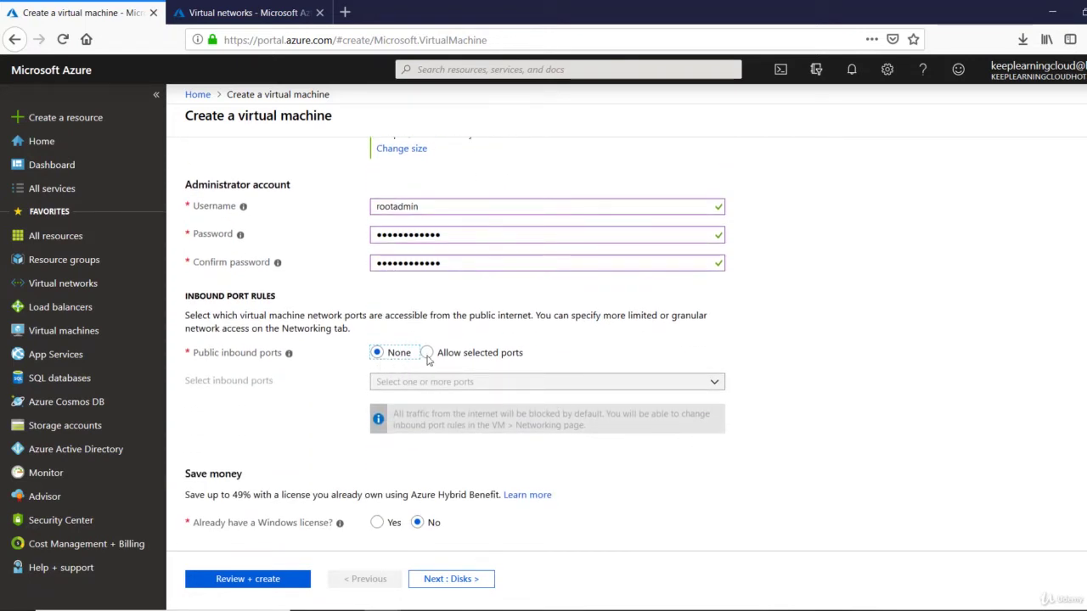
pyautogui.scroll(4, 499, 424)
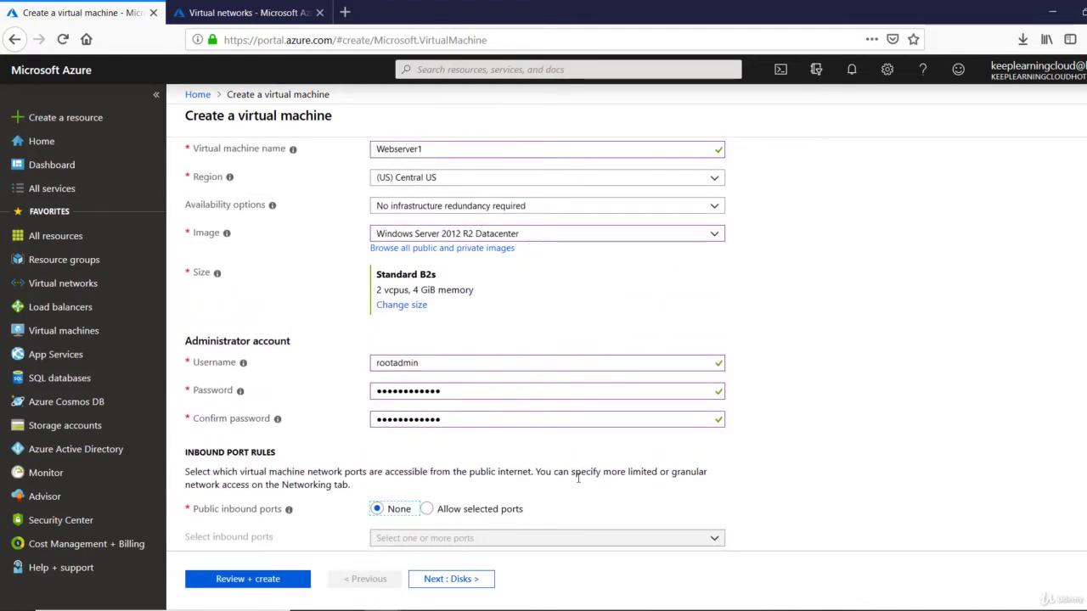
pyautogui.scroll(-4, 577, 478)
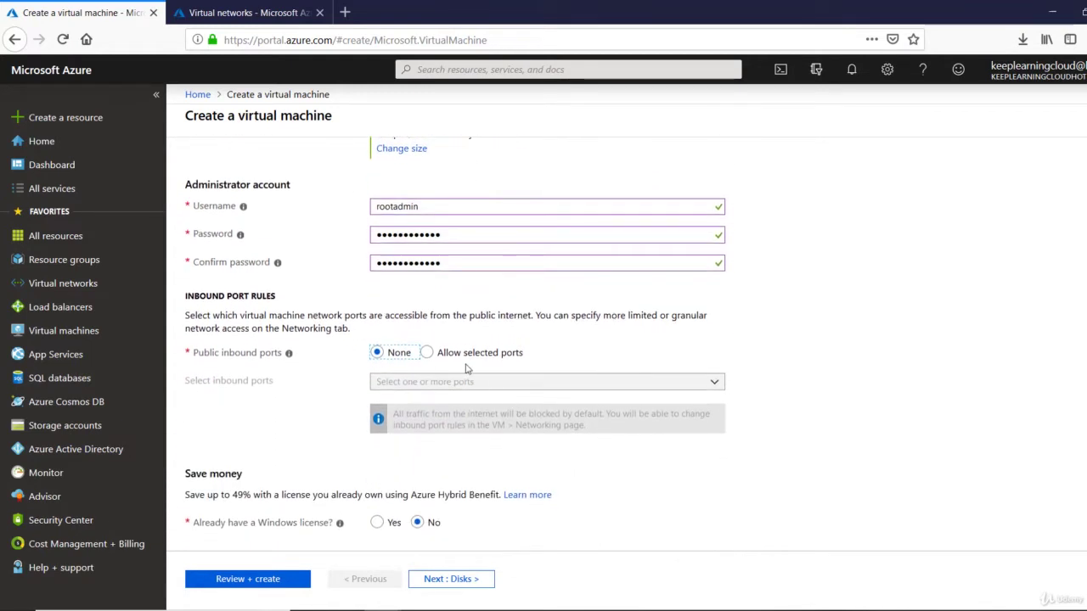
# Allow public inbound traffic on the selected port RDP (3389) only, then continue to Disks
pyautogui.click(426, 352)
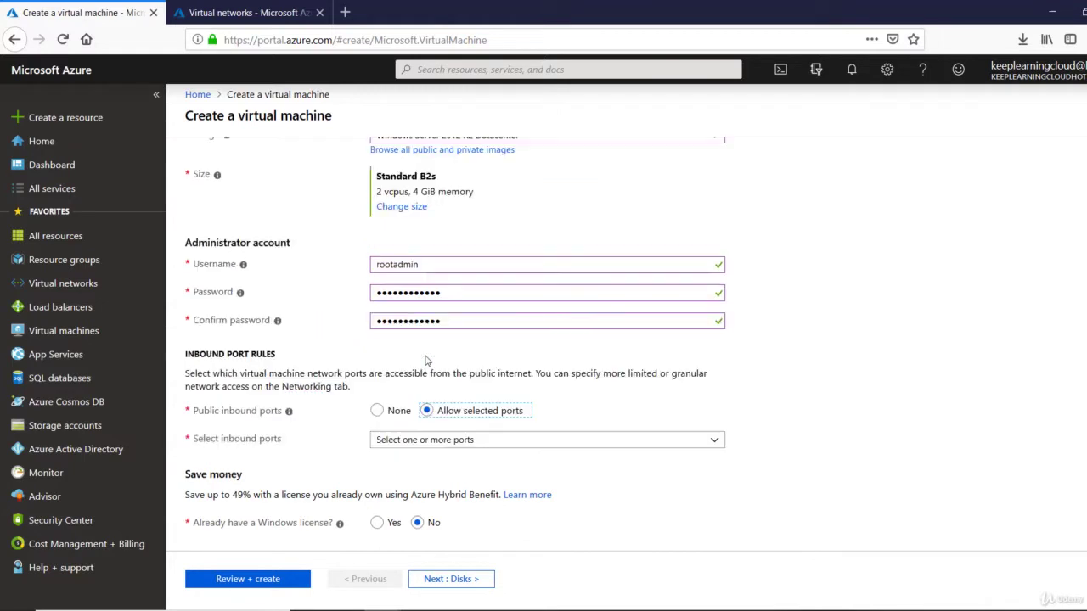
pyautogui.click(446, 447)
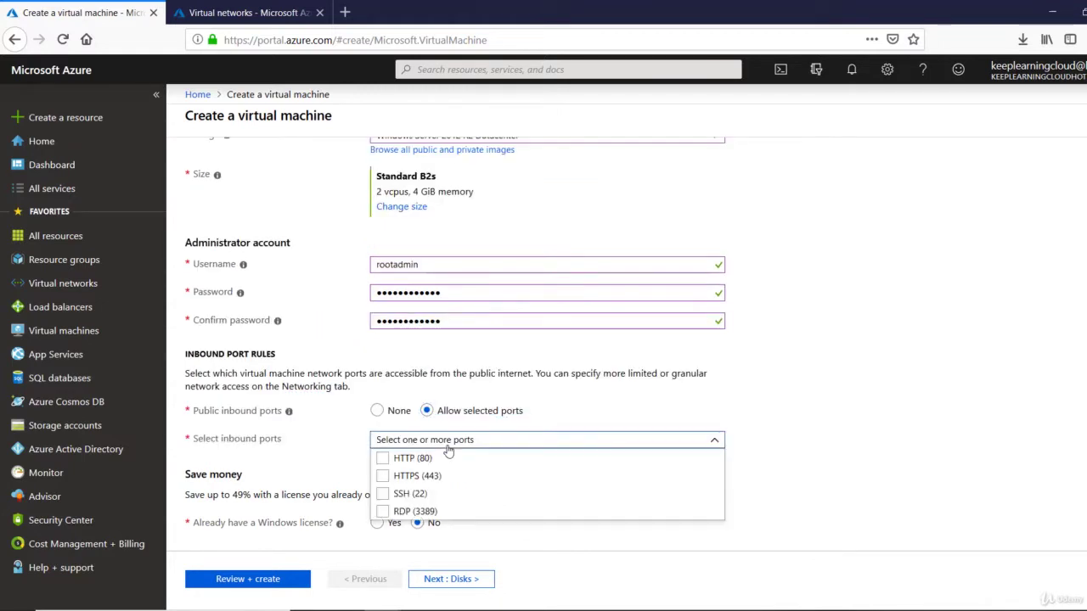
pyautogui.click(382, 512)
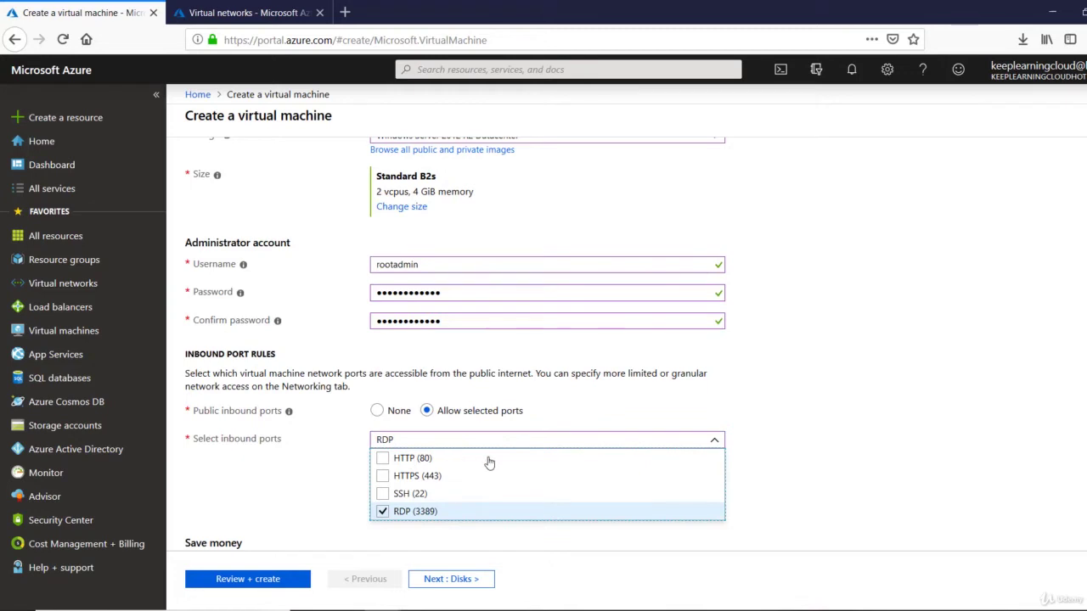
pyautogui.click(536, 179)
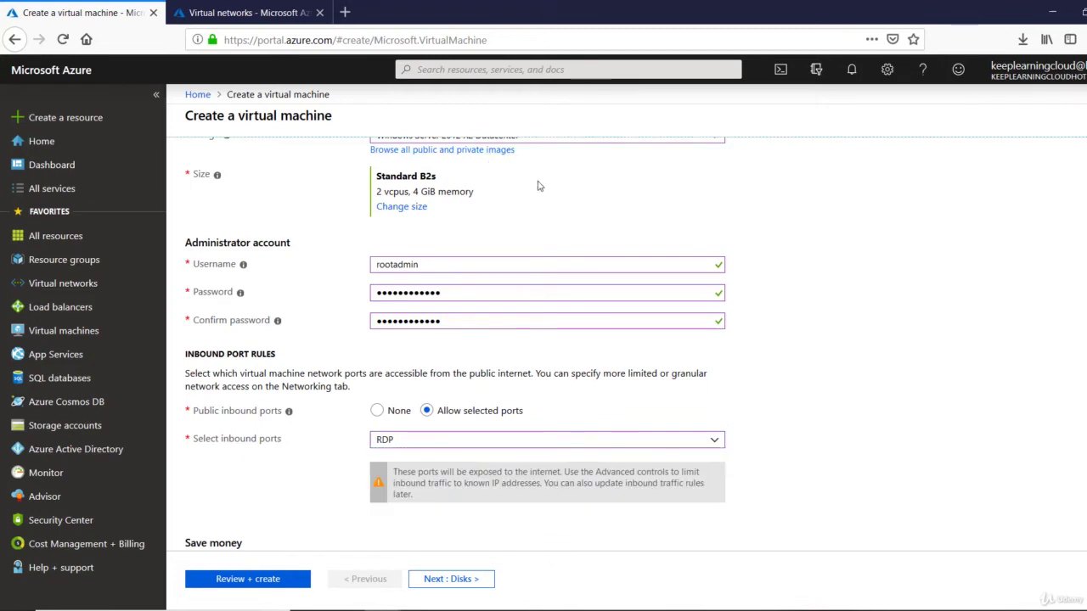
pyautogui.scroll(1, 461, 204)
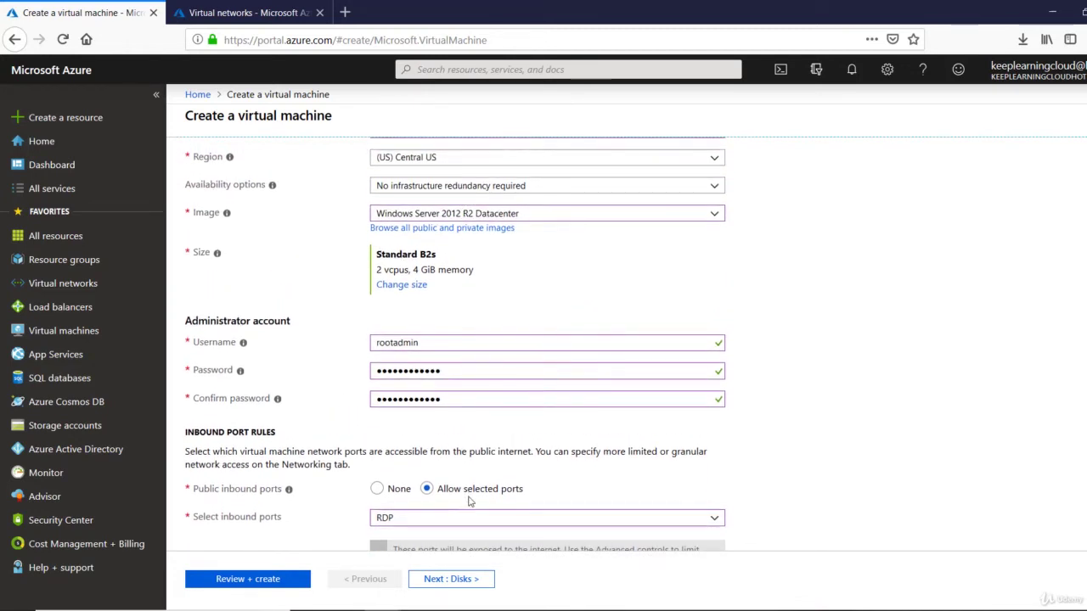
pyautogui.click(468, 524)
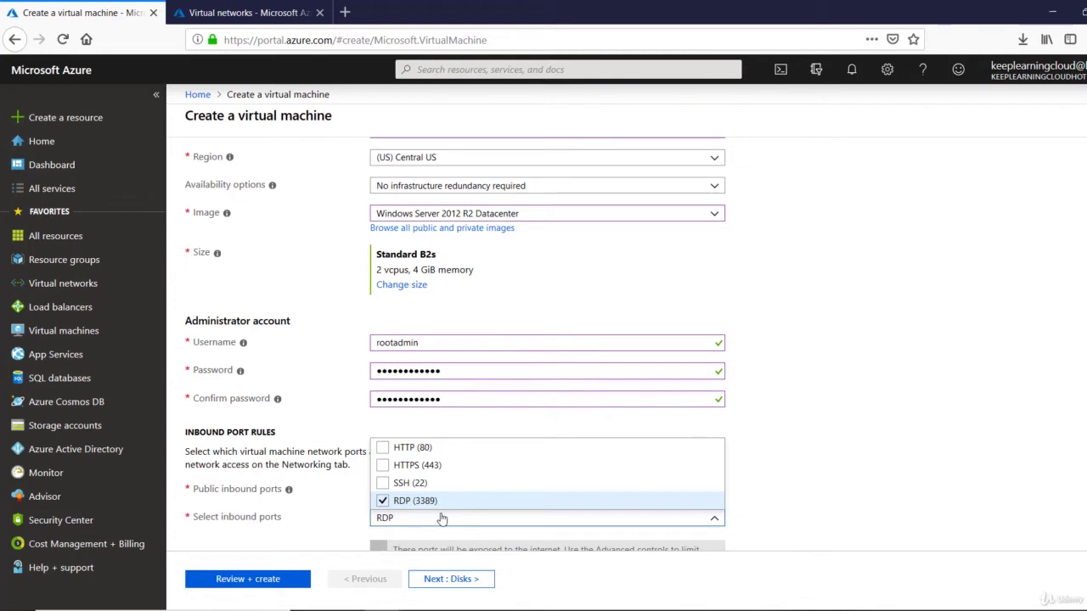
pyautogui.click(352, 524)
pyautogui.scroll(-3, 350, 523)
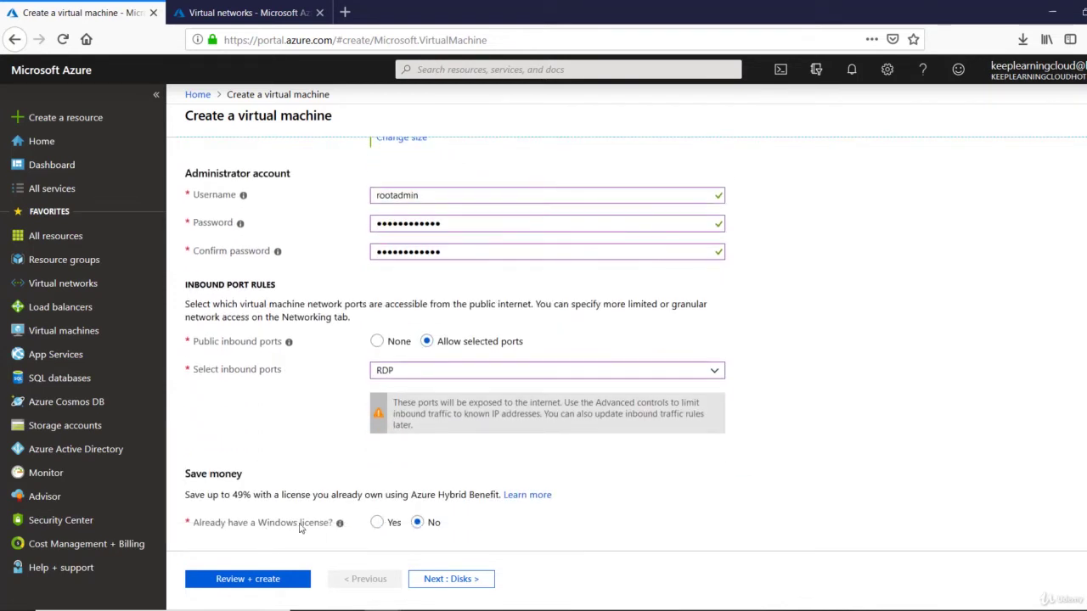
pyautogui.click(443, 577)
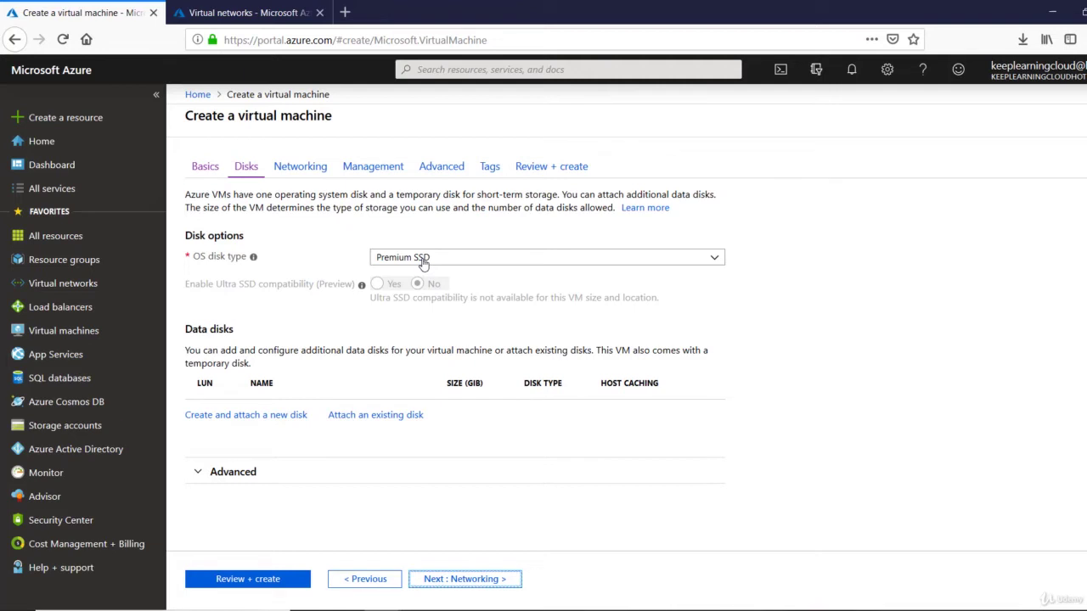
# Set the OS disk type to Standard HDD and continue to Networking
pyautogui.click(423, 257)
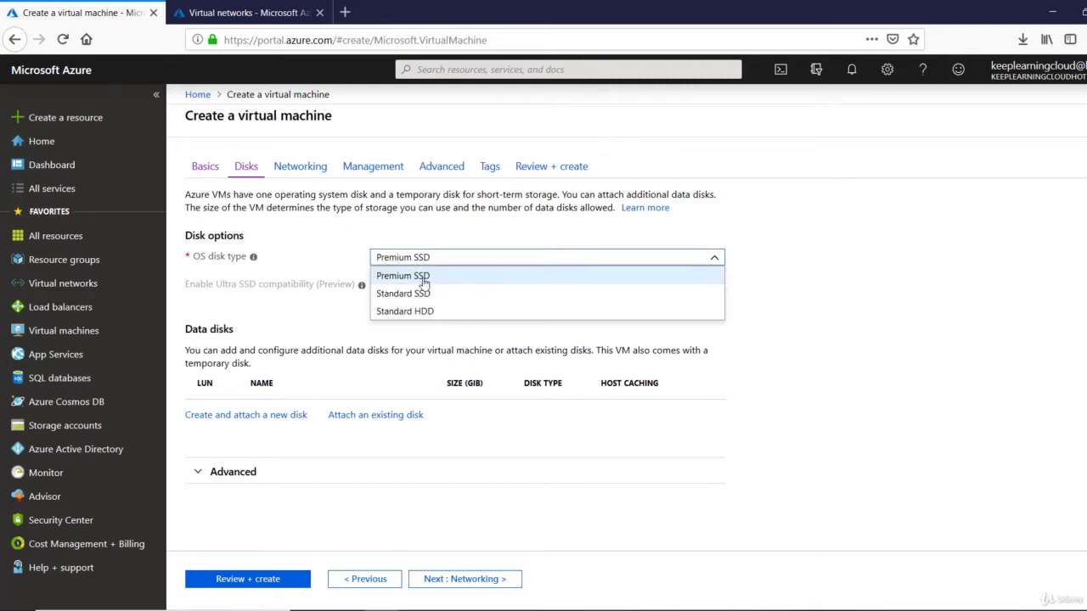
pyautogui.click(422, 312)
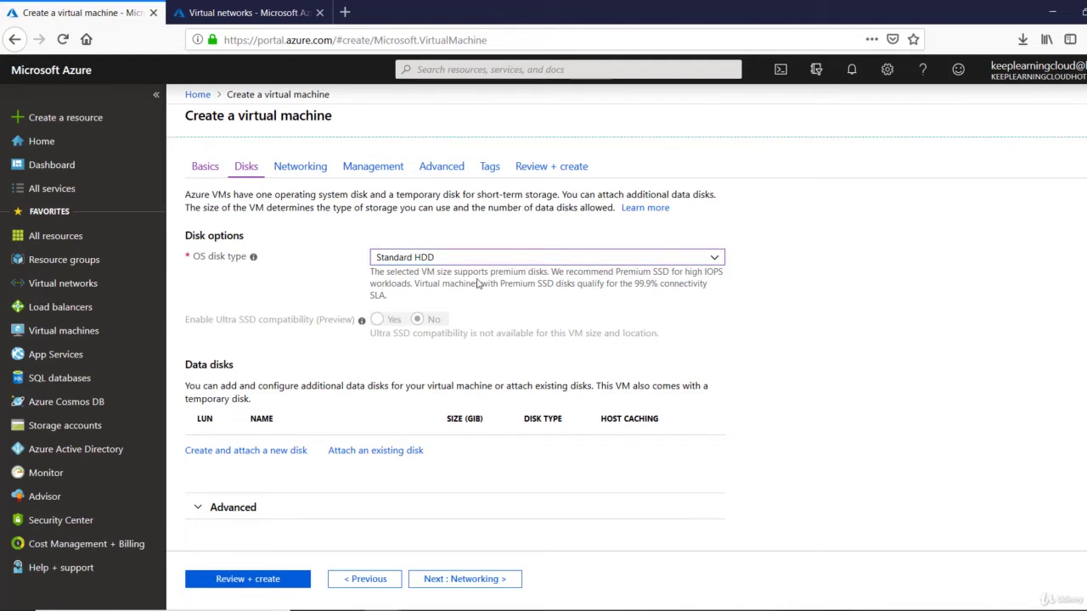
pyautogui.click(467, 581)
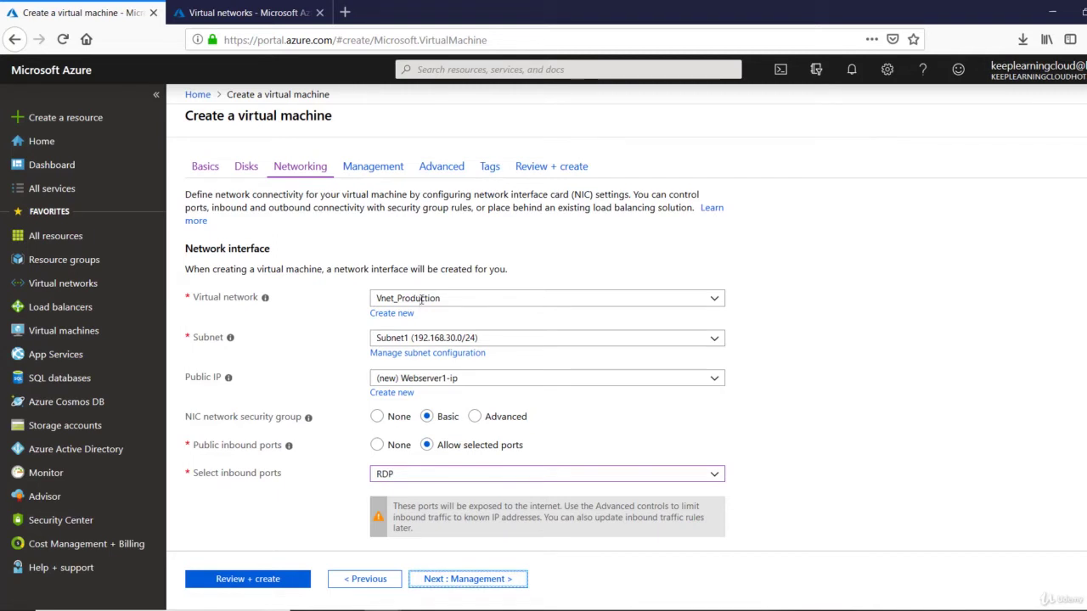
# Attach the VM to Vnet_Production, Subnet1 (192.168.30.0/24), and continue to Management
pyautogui.click(423, 299)
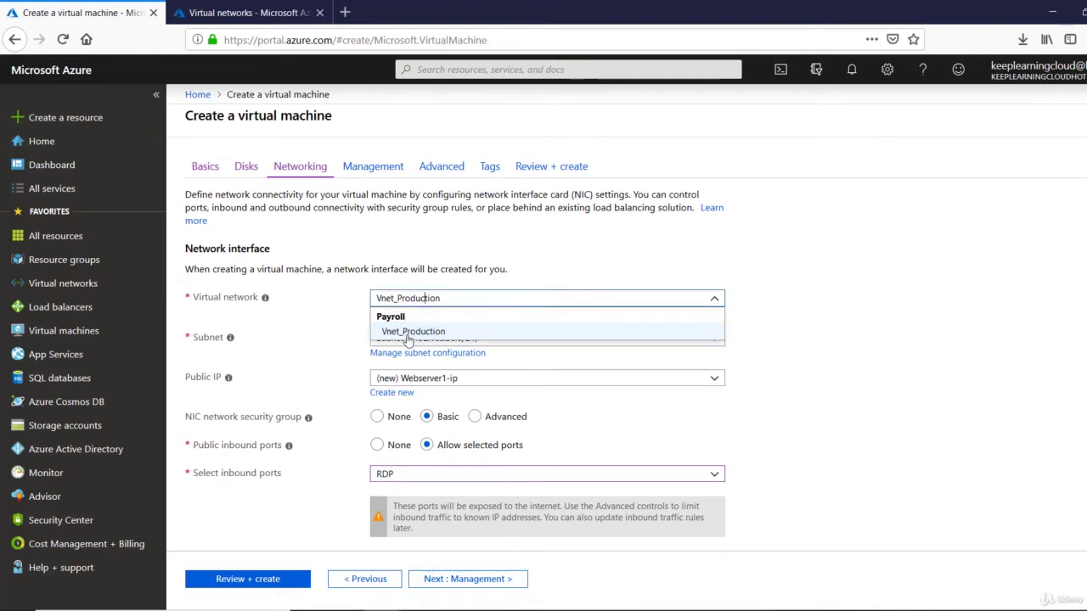
pyautogui.click(410, 332)
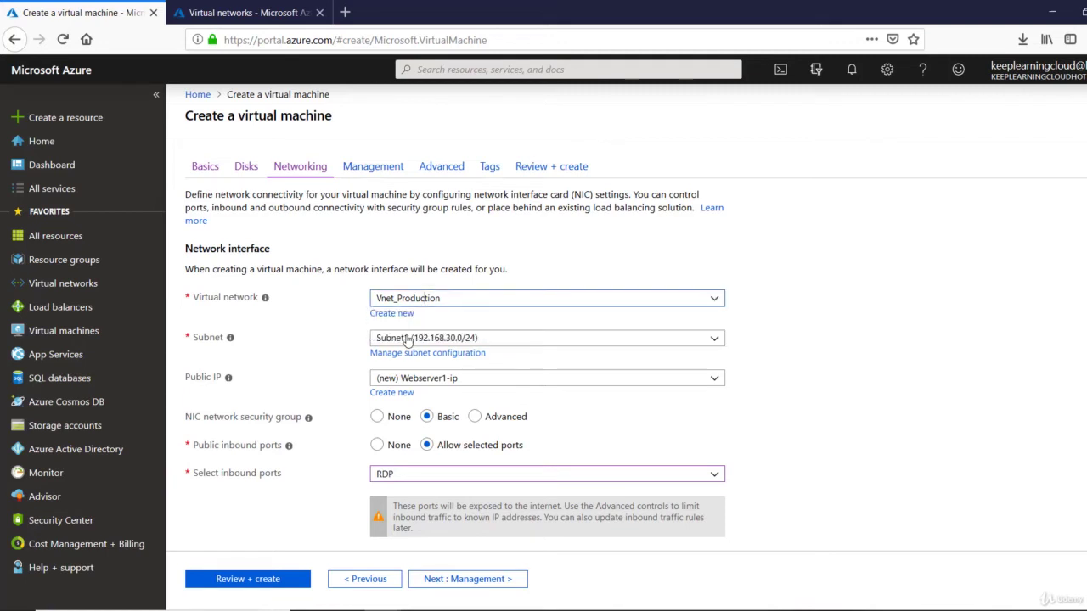
pyautogui.click(591, 342)
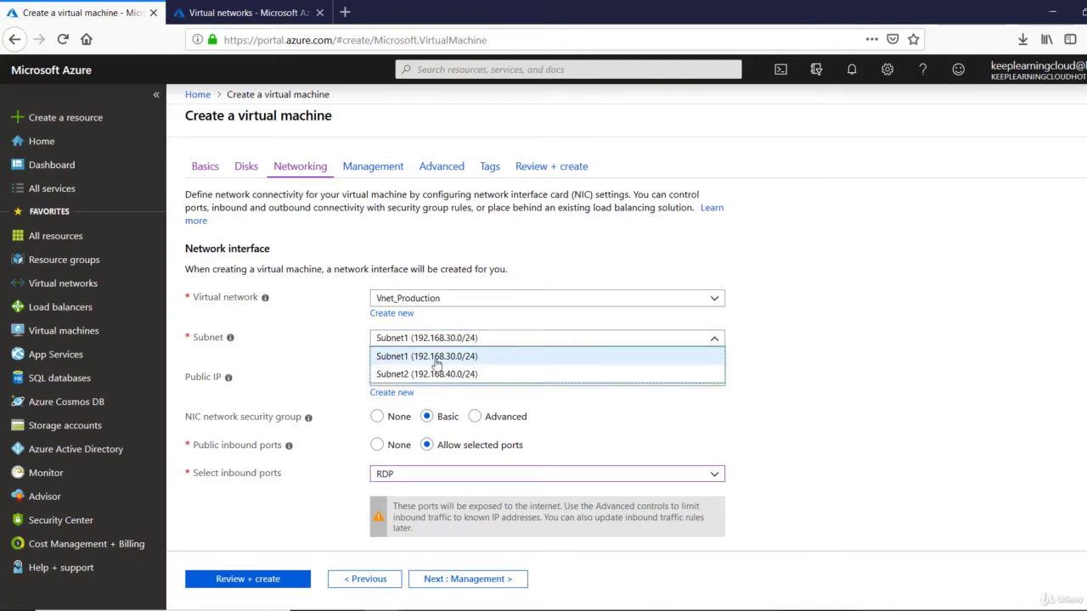
pyautogui.click(383, 360)
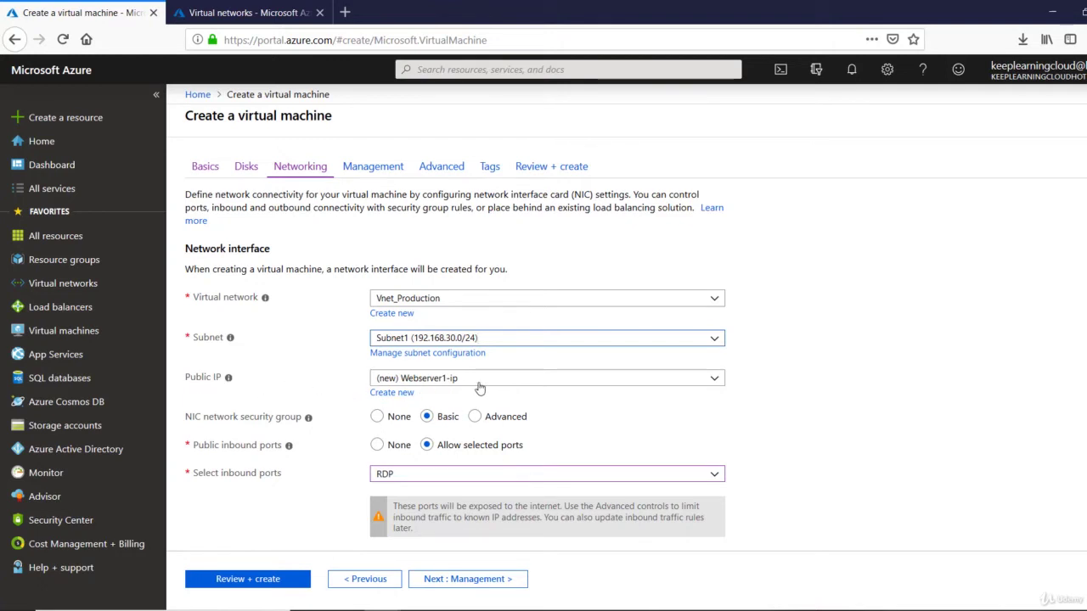
pyautogui.scroll(-3, 479, 386)
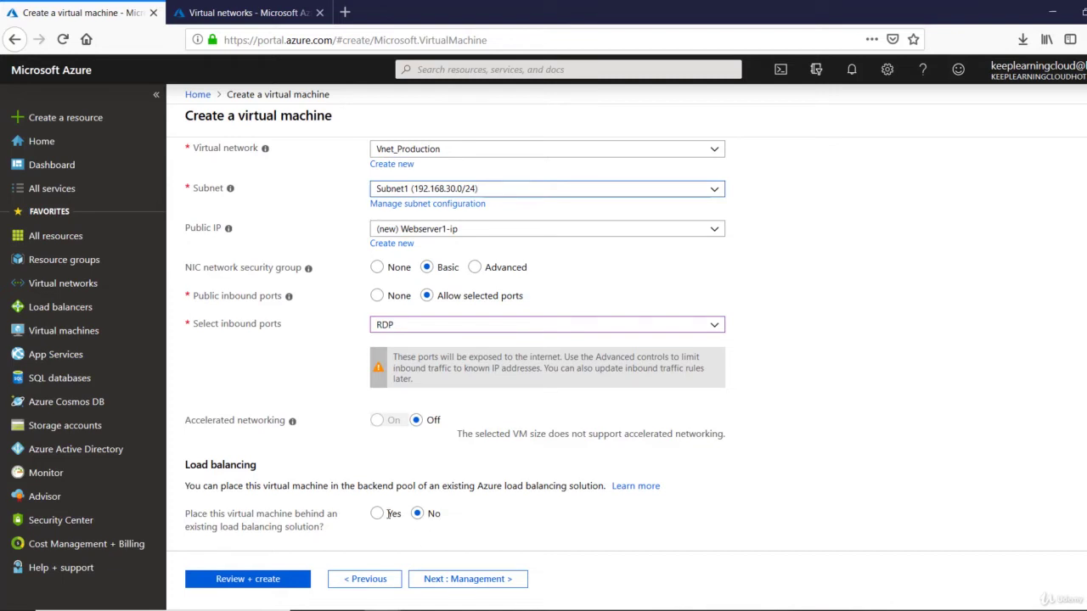
pyautogui.click(469, 581)
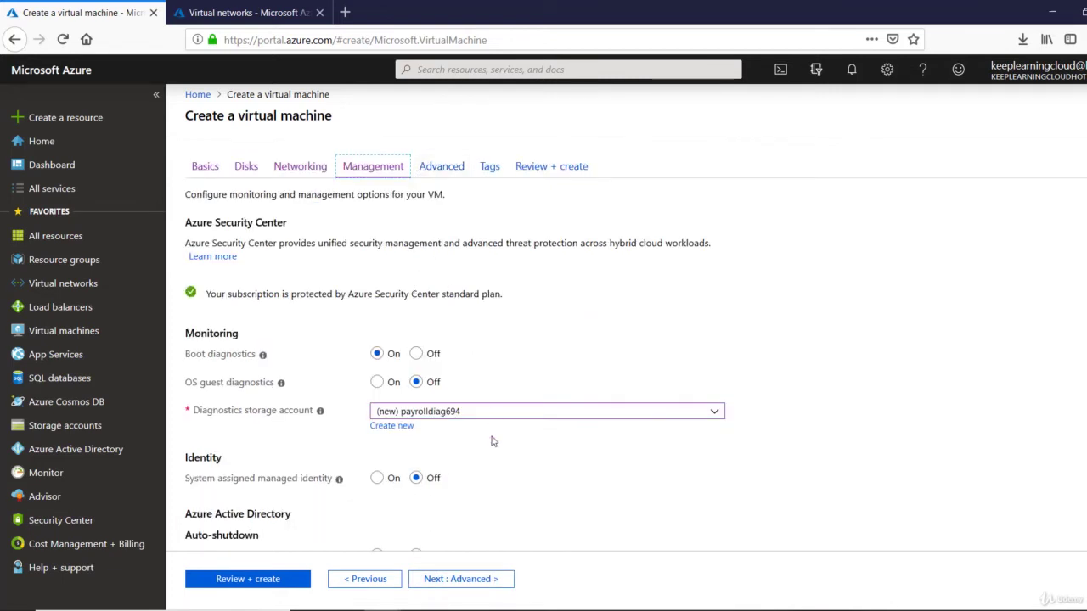
# Skip through Advanced and Tags to Review + create, then create Webserver1
pyautogui.click(472, 586)
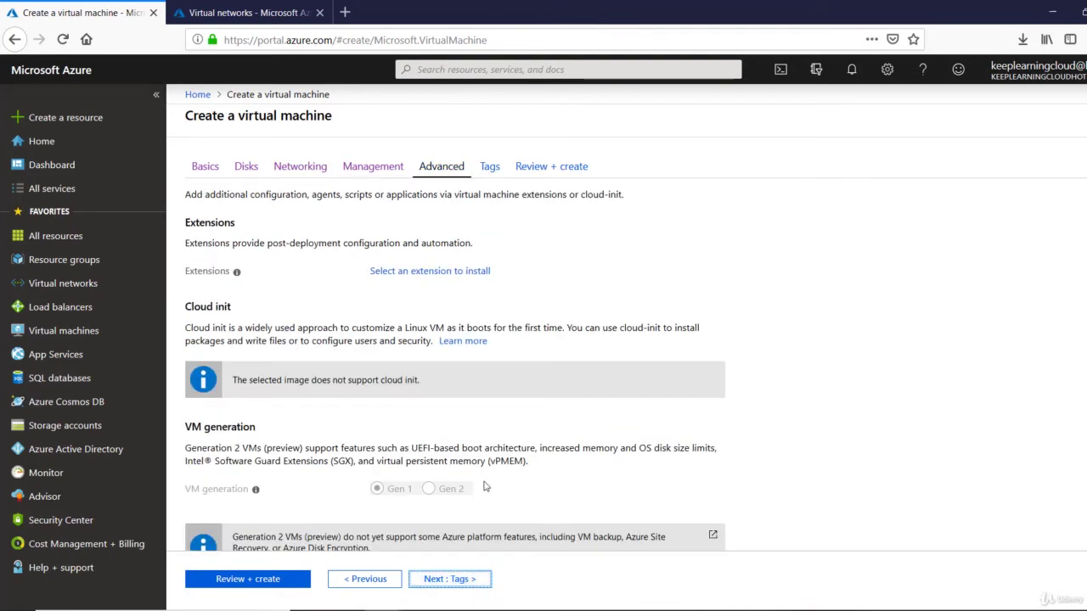
pyautogui.scroll(-1, 486, 486)
pyautogui.scroll(1, 486, 487)
pyautogui.click(474, 585)
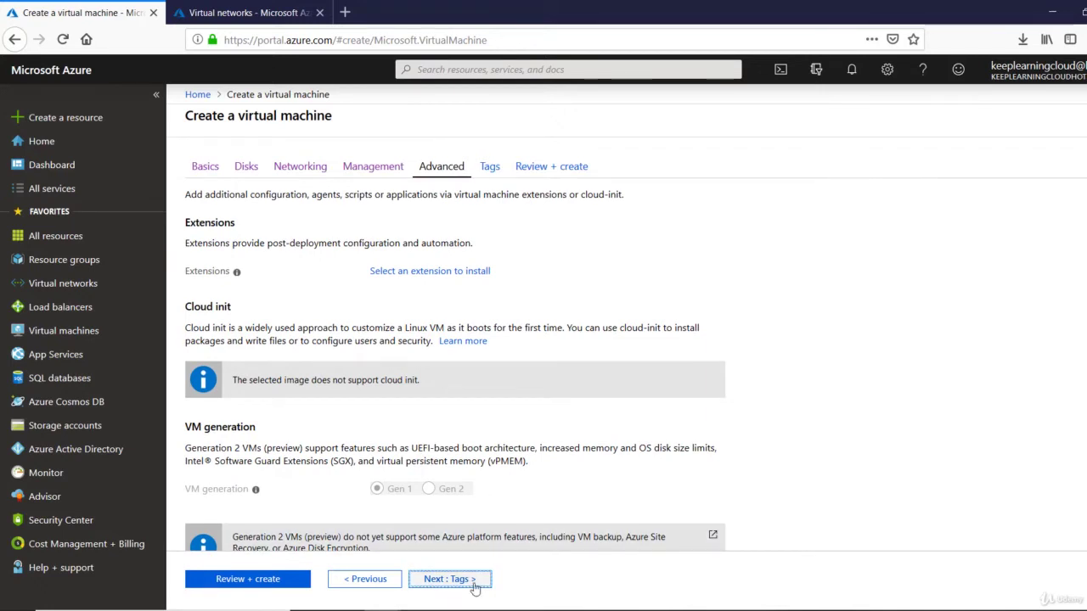
pyautogui.click(474, 579)
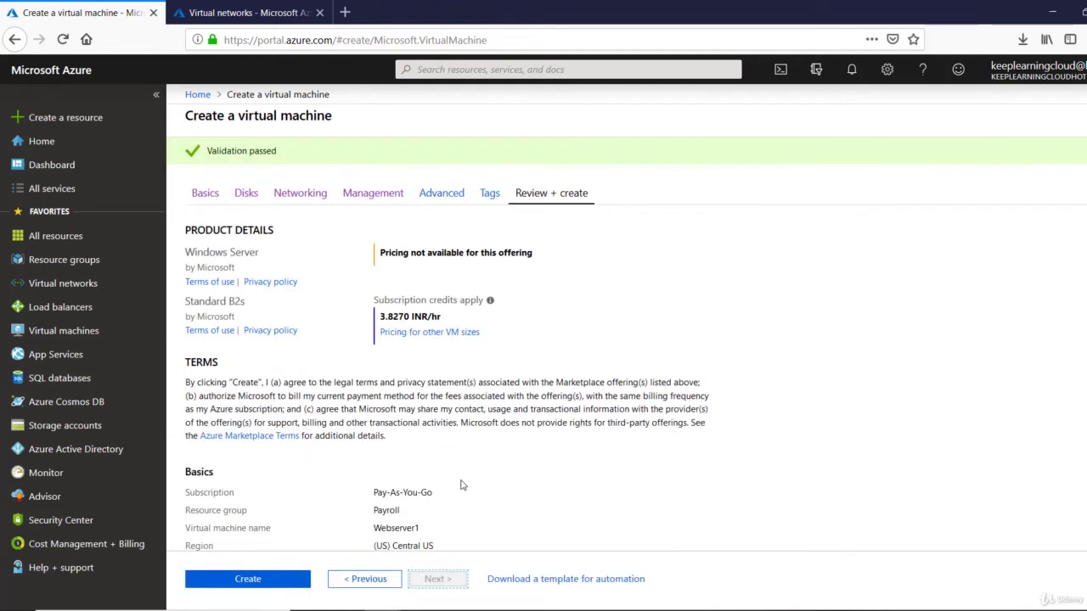
pyautogui.scroll(-2, 462, 485)
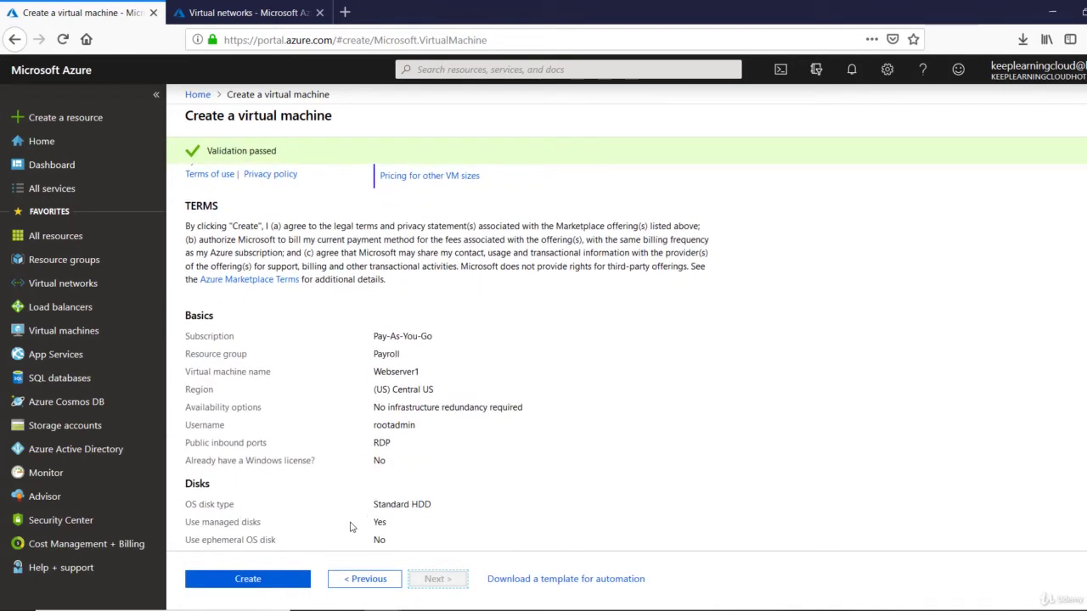
pyautogui.moveTo(205, 151); pyautogui.dragTo(281, 152)
pyautogui.click(248, 577)
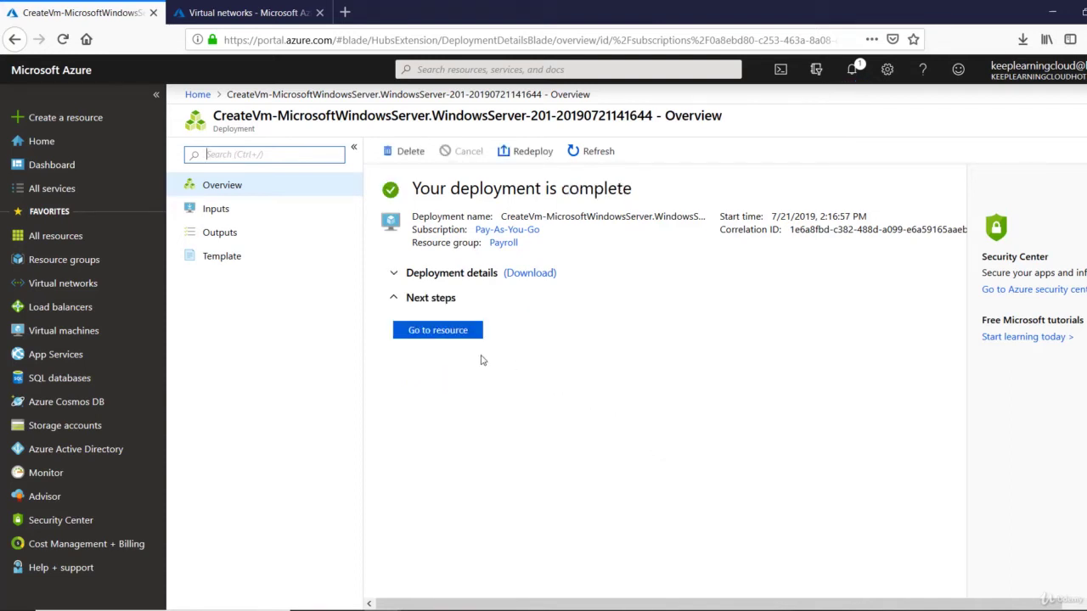
# Open Webserver1's overview page and copy its public IP 13.67.177.106
pyautogui.click(461, 337)
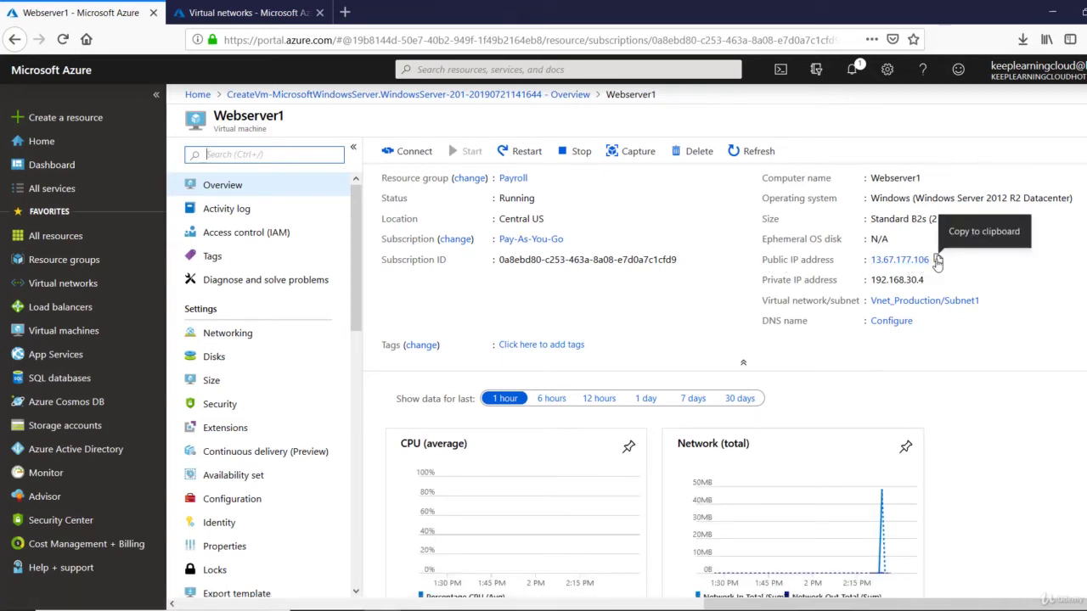
pyautogui.click(937, 260)
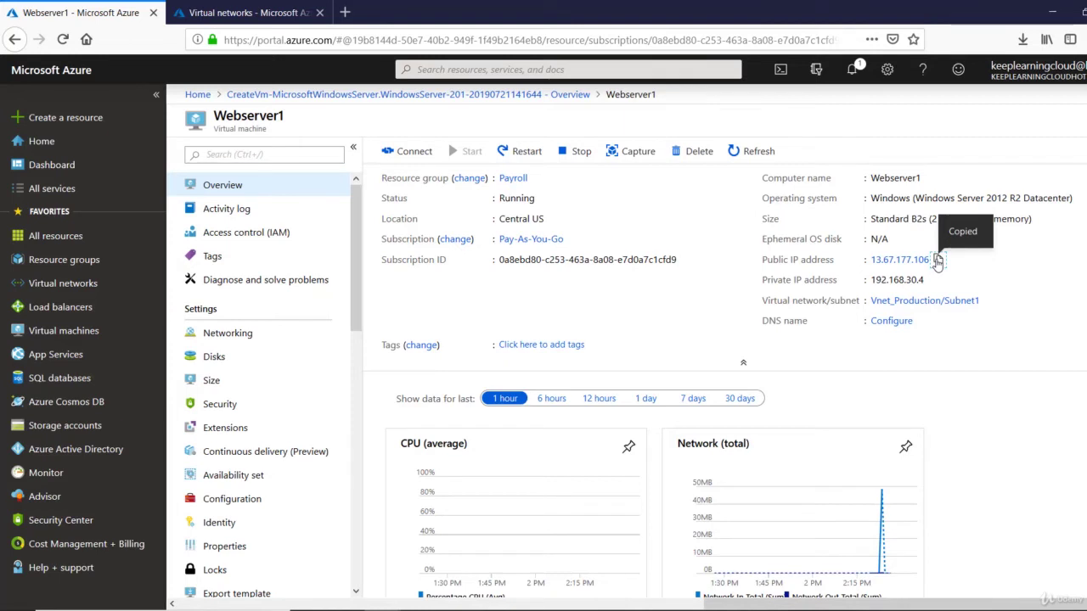
# Connect by Remote Desktop (mstsc) to Webserver1 at 13.67.177.106 with the admin credentials, accepting the certificate
pyautogui.press('super+r')
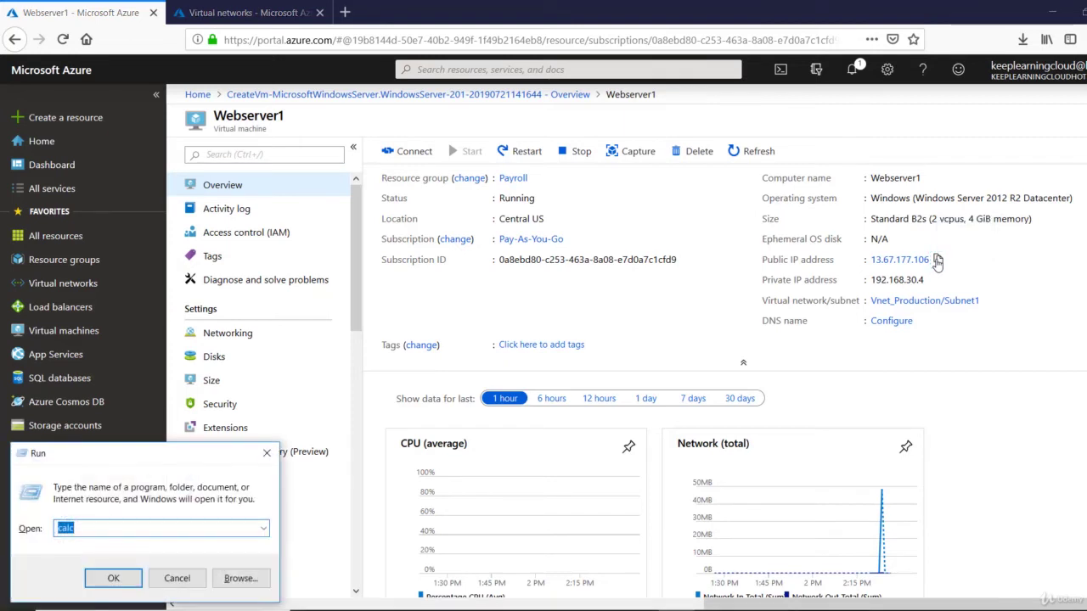
pyautogui.write('mstsc')
pyautogui.press('Return')
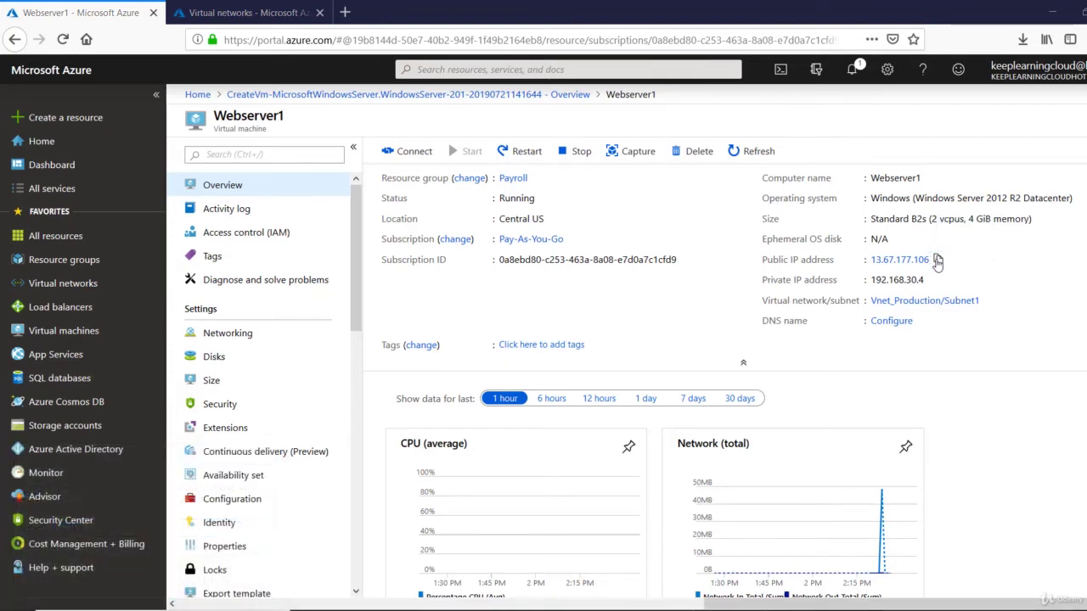
pyautogui.hotkey('ctrl', 'v')
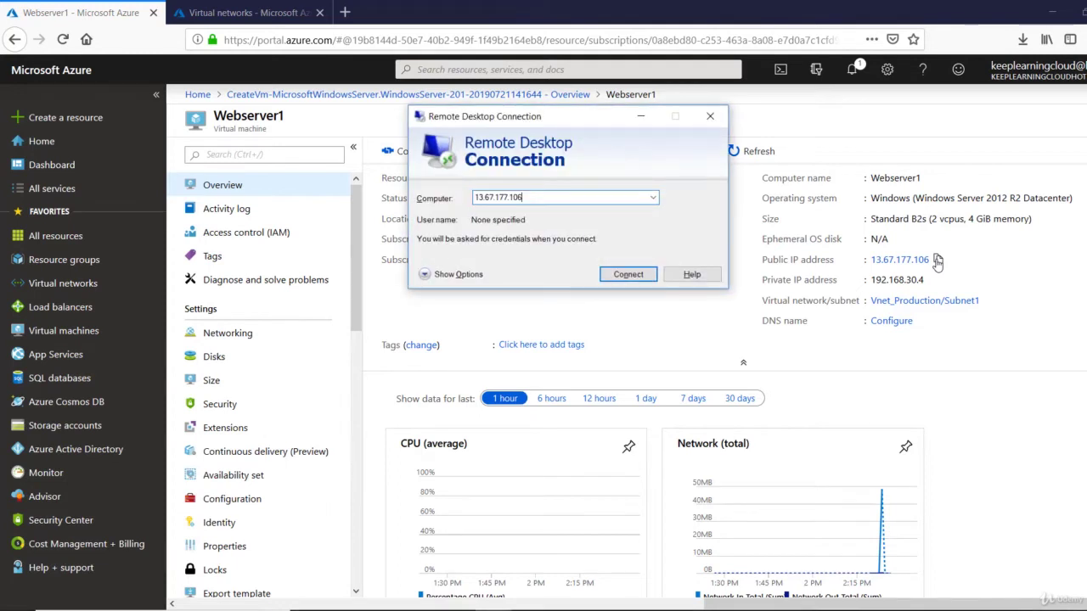
pyautogui.click(641, 277)
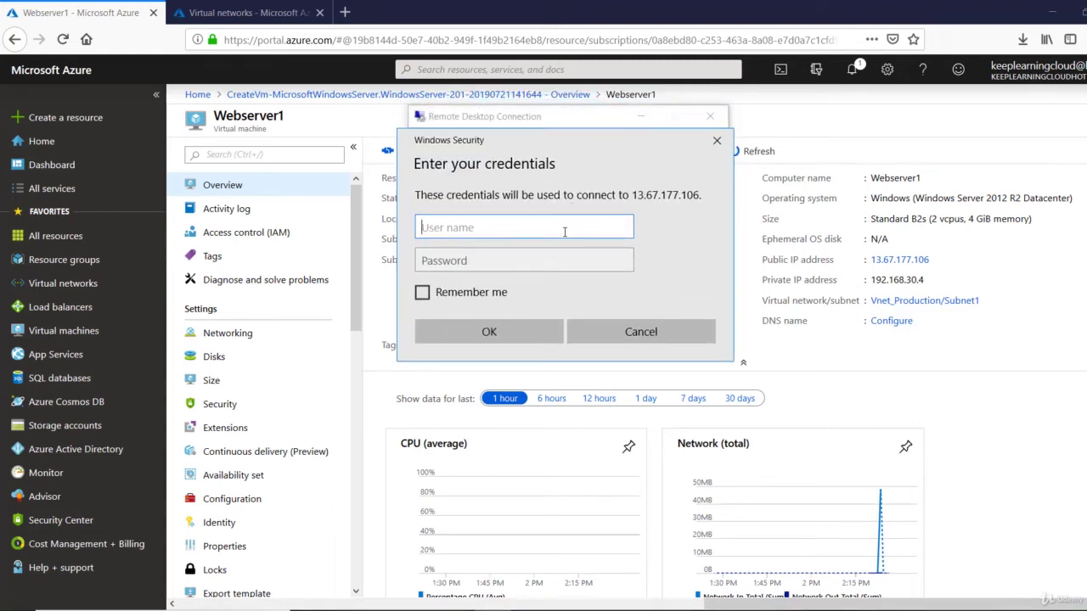
pyautogui.write('rootadmin')
pyautogui.press('Tab')
pyautogui.write('****')
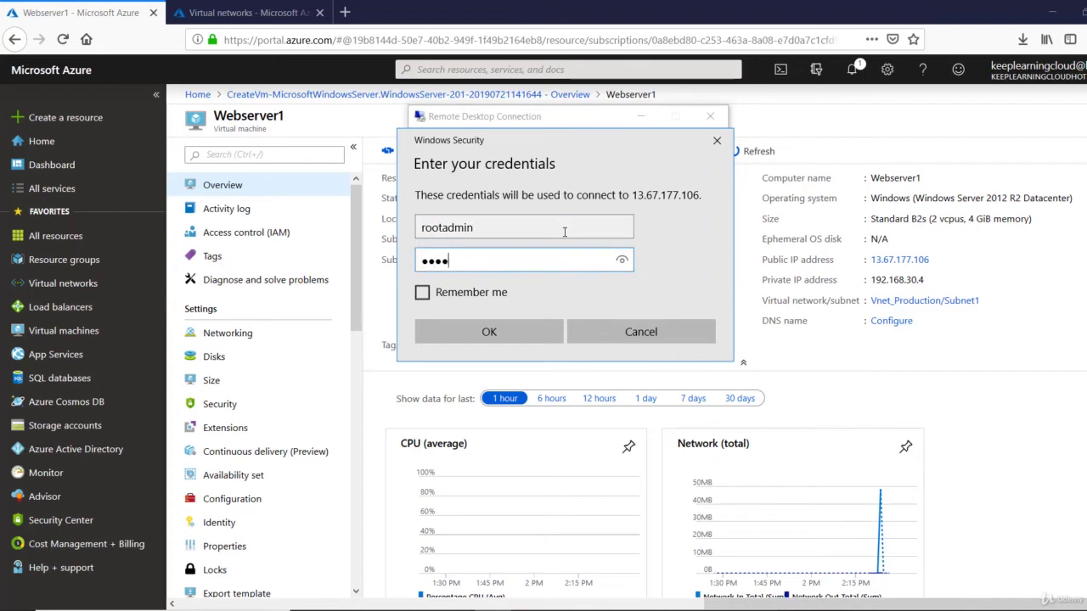
pyautogui.write('***')
pyautogui.press('Return')
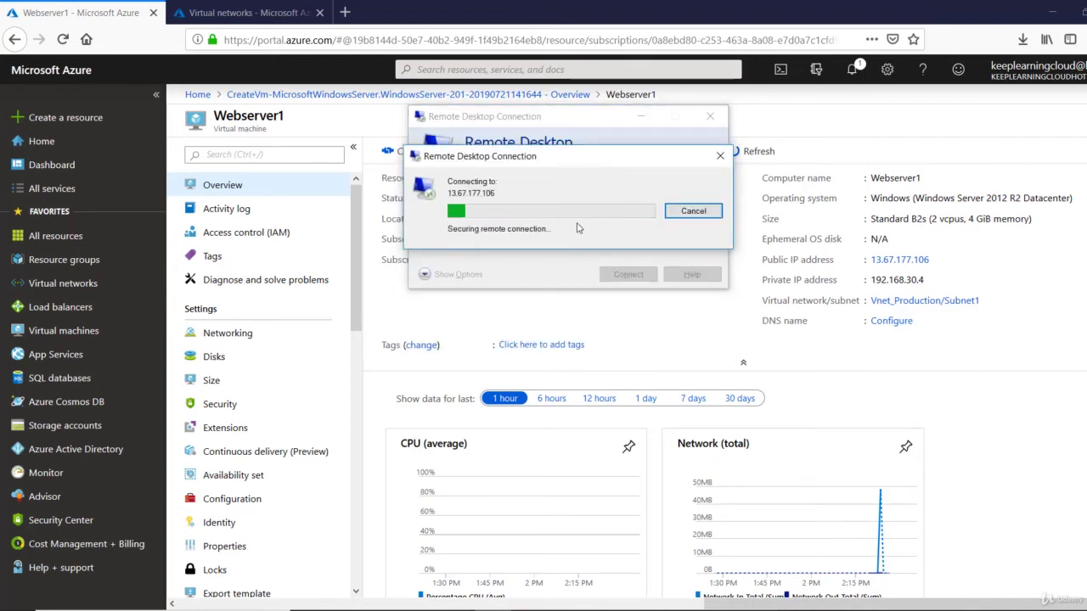
pyautogui.click(616, 323)
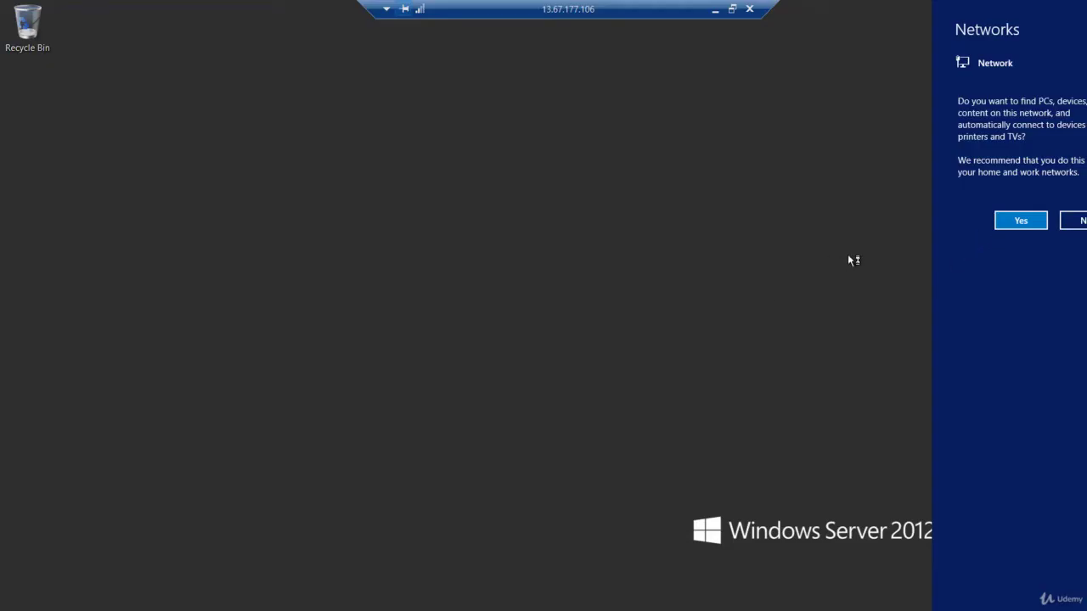
# Allow network discovery on Webserver1, then minimize the remote session back to the portal
pyautogui.click(1015, 220)
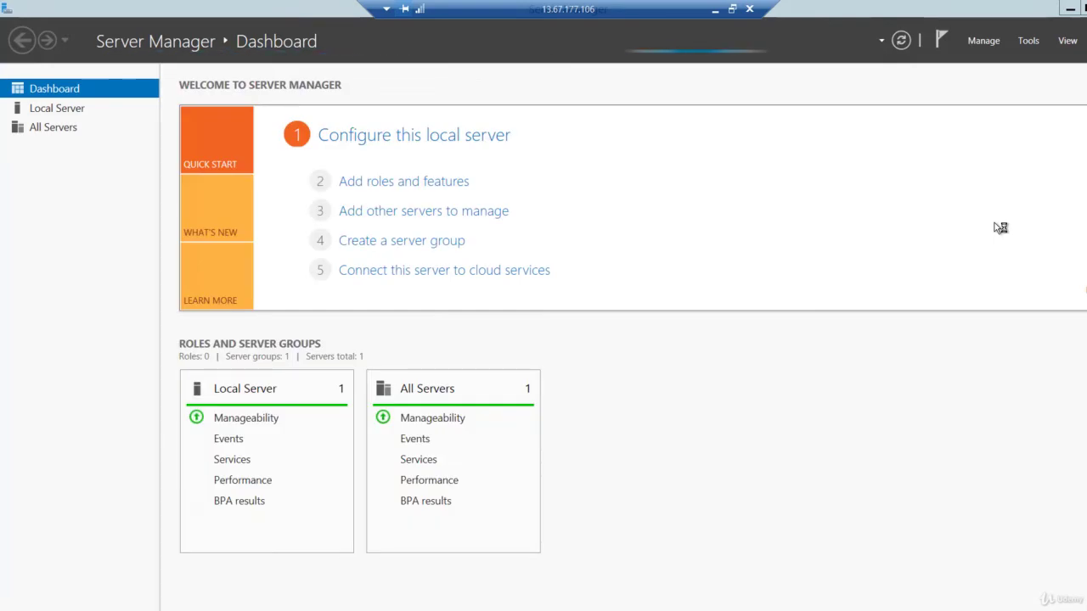
pyautogui.click(715, 11)
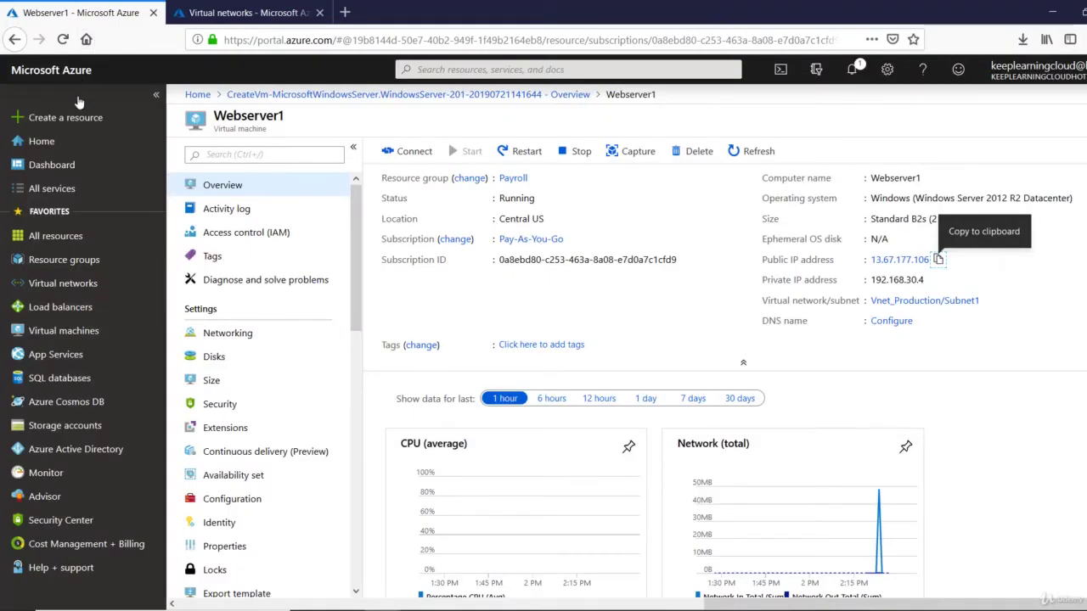
# Start a new virtual machine in the Payroll resource group
pyautogui.click(51, 331)
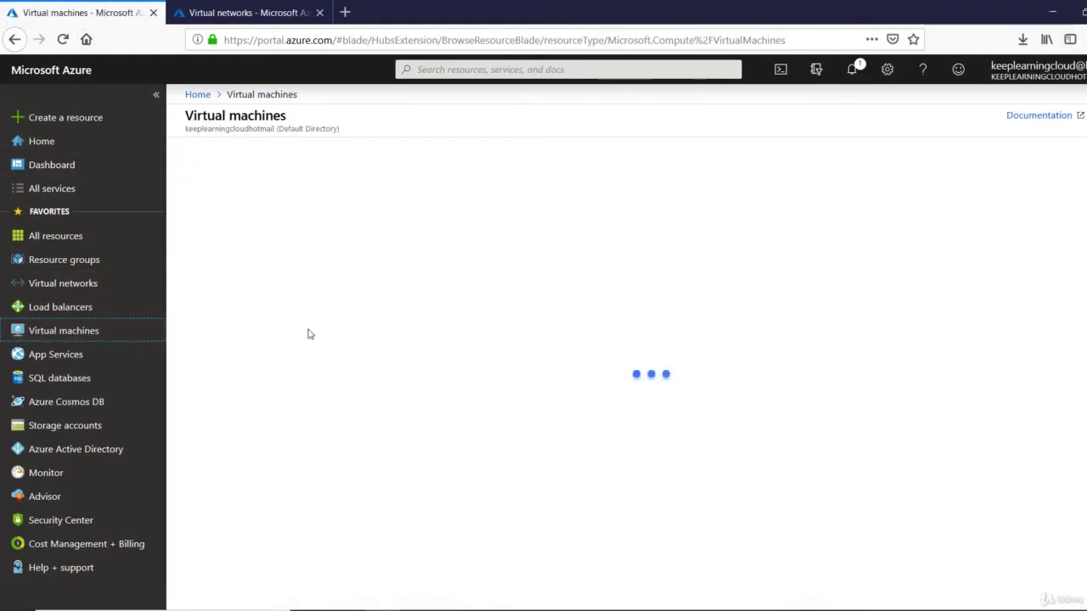
pyautogui.click(203, 151)
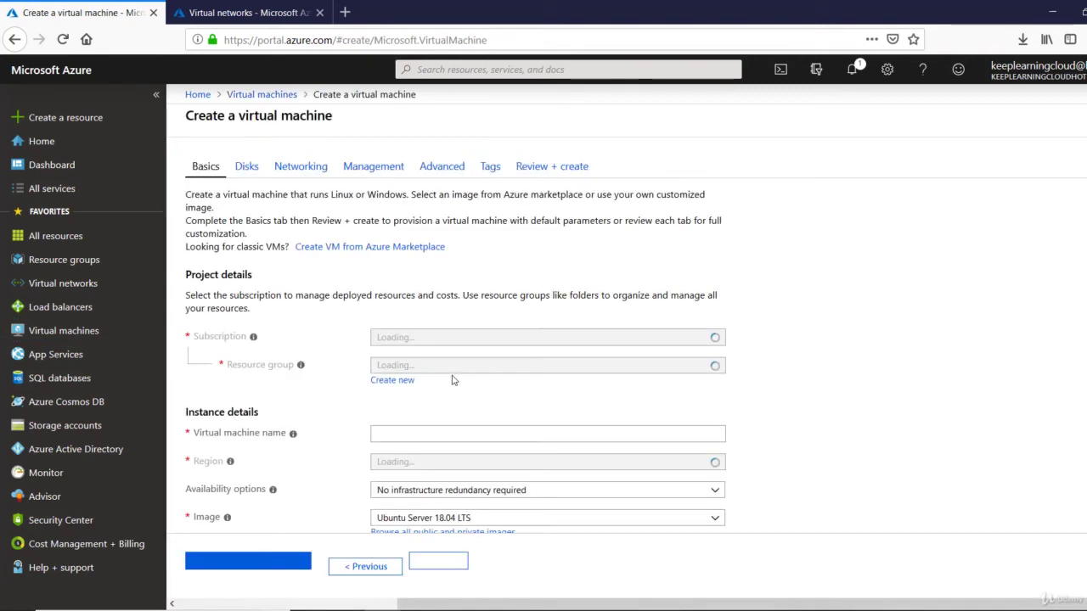
pyautogui.click(458, 364)
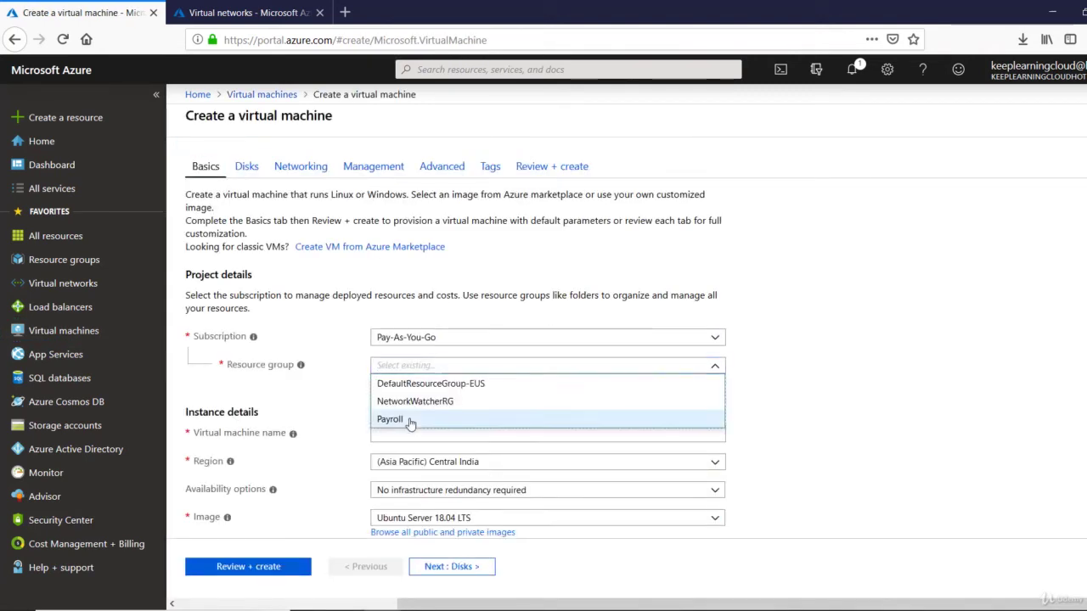
pyautogui.click(410, 421)
pyautogui.scroll(-2, 413, 424)
# Name the VM and set its region to (US) Central US
pyautogui.click(419, 359)
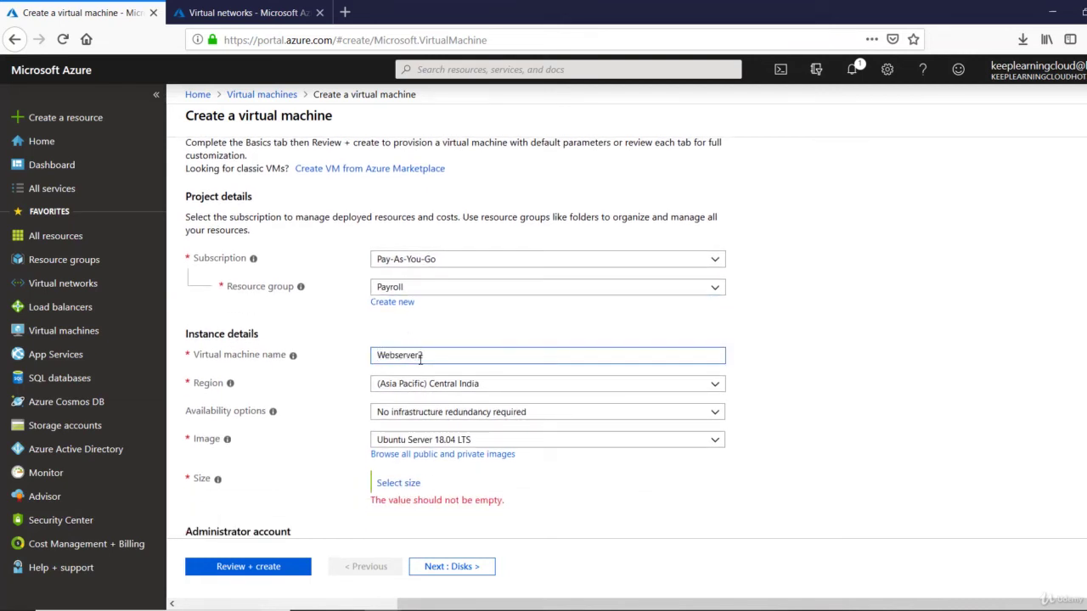
pyautogui.click(442, 384)
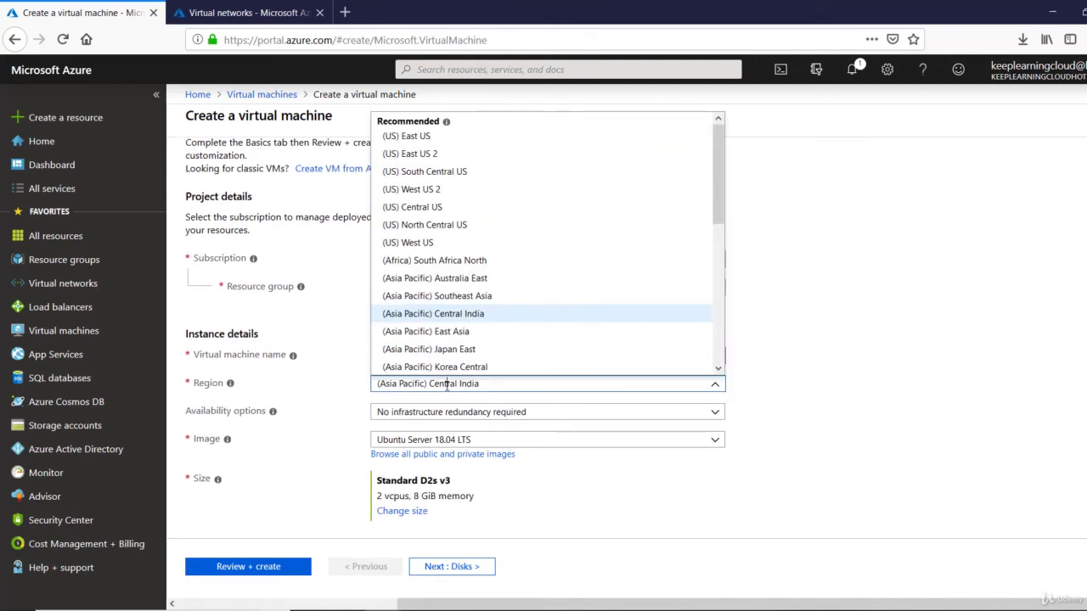
pyautogui.click(456, 209)
pyautogui.scroll(-3, 486, 456)
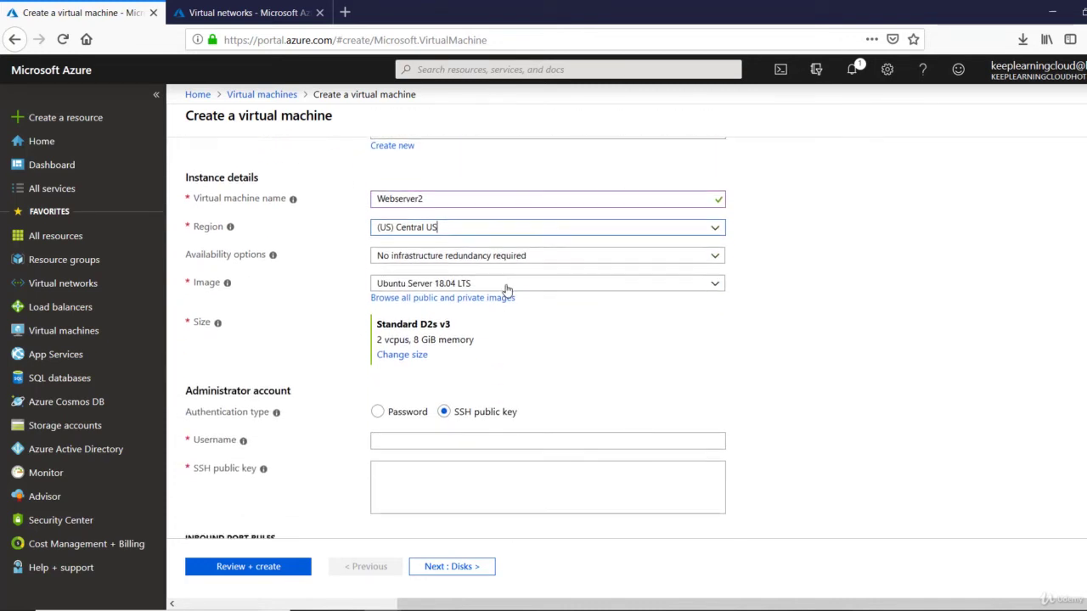
# Choose the Windows Server 2012 R2 Datacenter image with size B2s
pyautogui.click(506, 287)
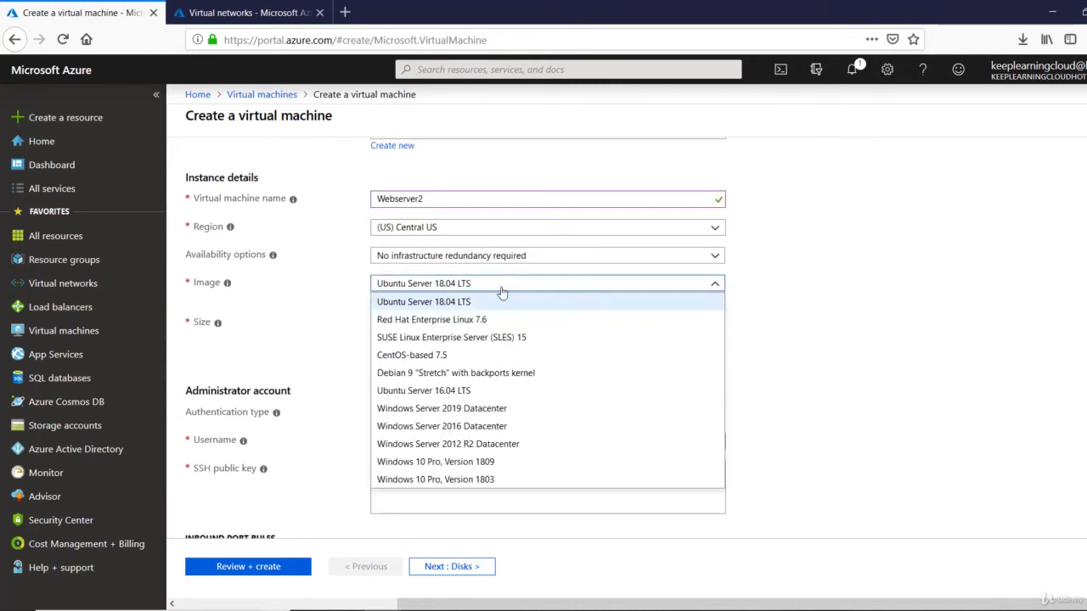
pyautogui.click(465, 426)
pyautogui.click(411, 356)
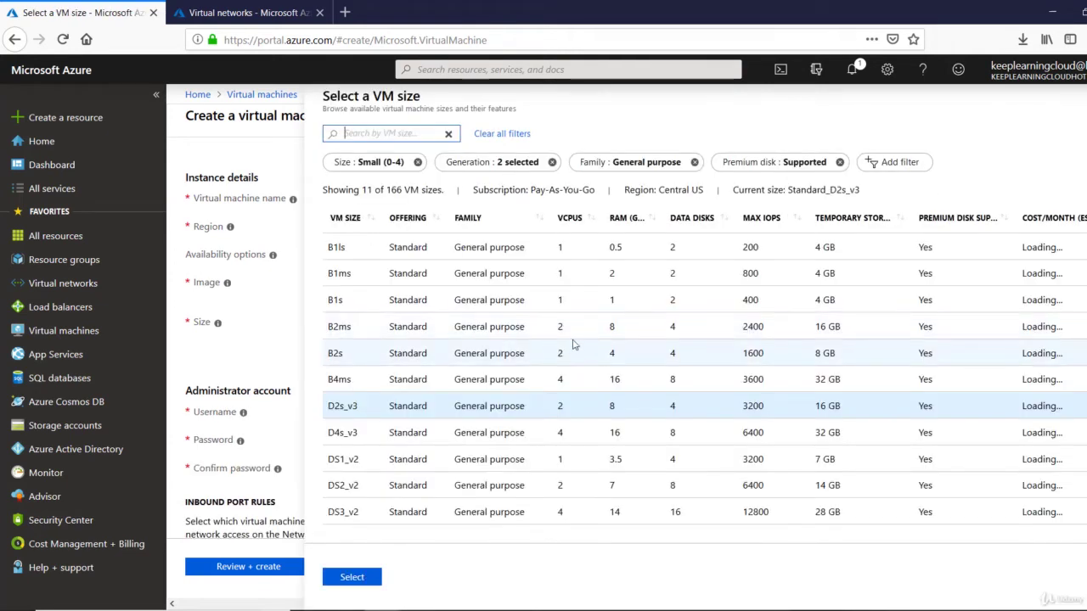
pyautogui.click(564, 348)
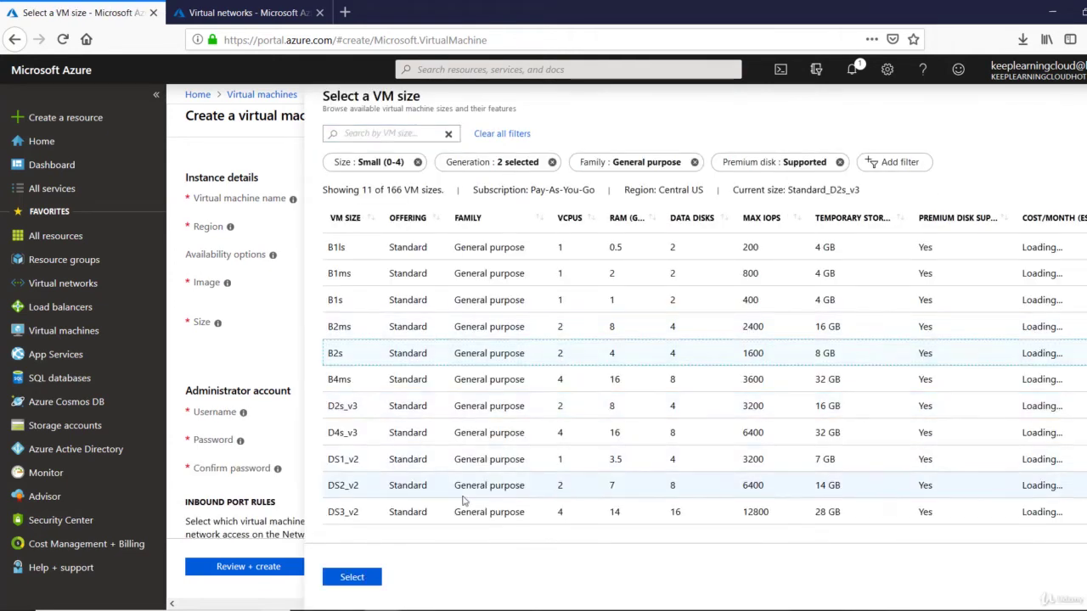
pyautogui.click(350, 577)
# Enter the administrator username, password and password confirmation
pyautogui.click(498, 413)
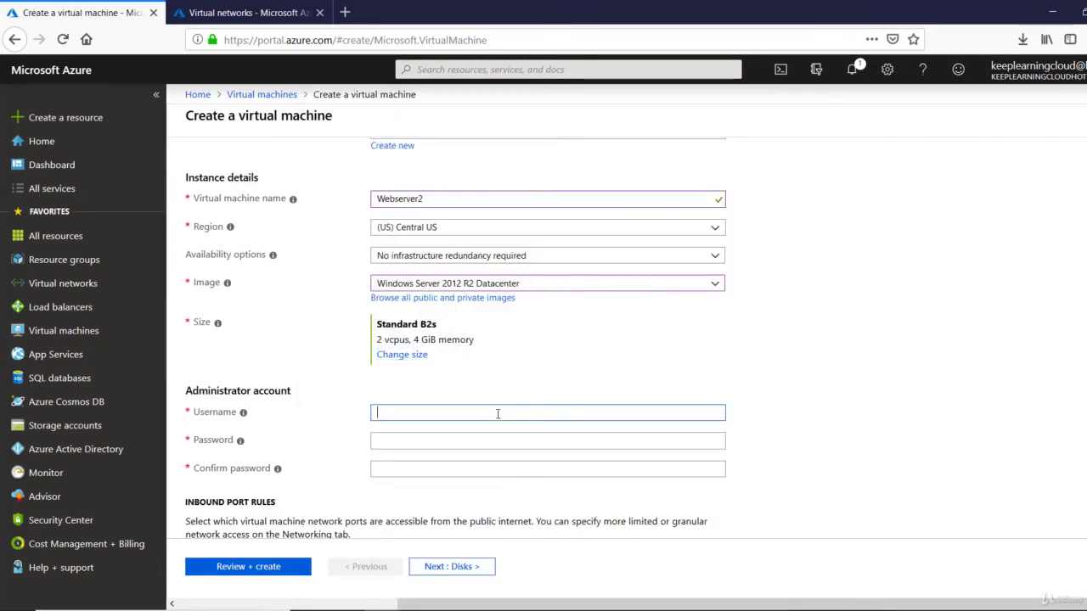
pyautogui.write('rootadmin')
pyautogui.press('Tab')
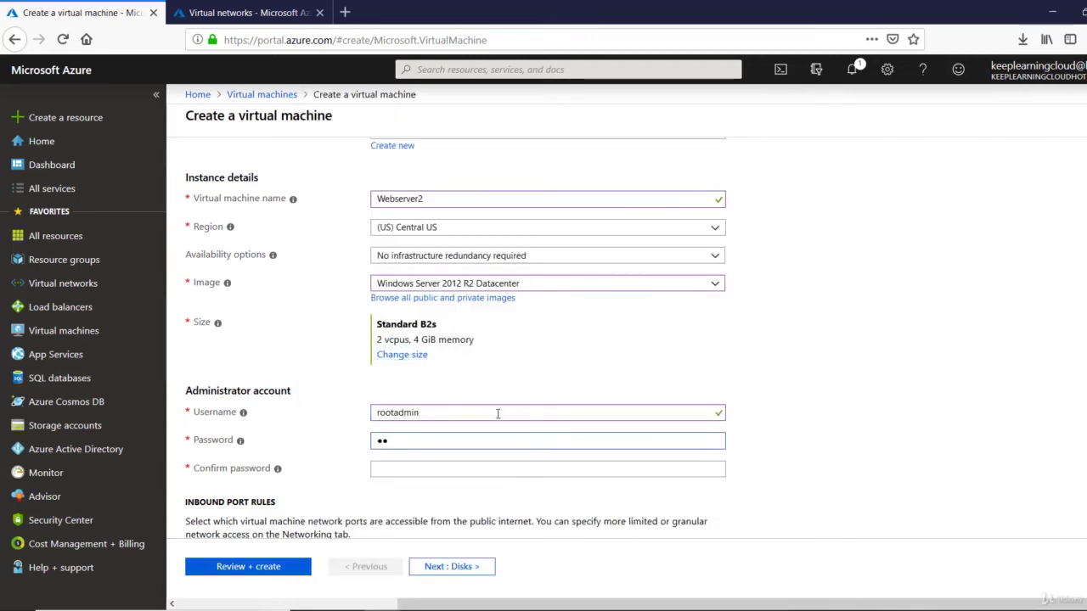
pyautogui.write('••••••••••••')
pyautogui.press('Tab')
pyautogui.write('••••••••')
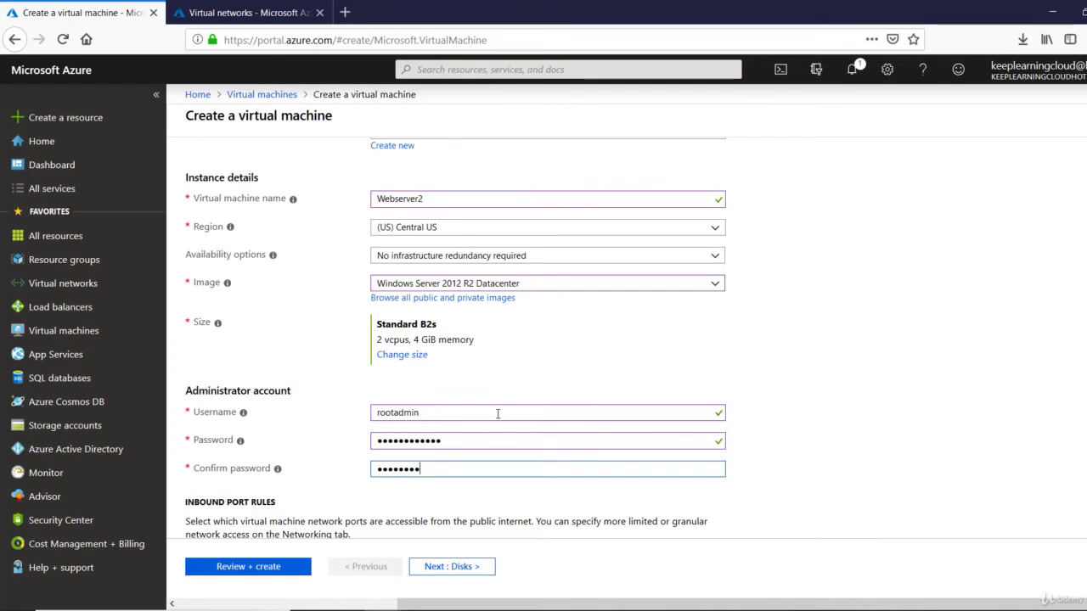
pyautogui.press('Tab')
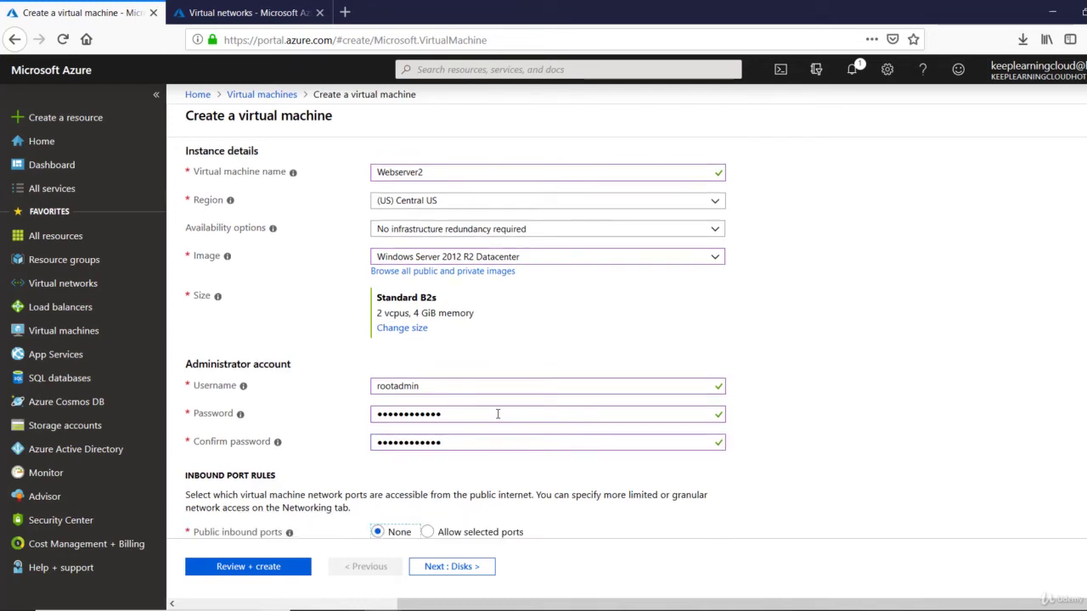
# Allow inbound RDP (3389) on selected ports and move on to the disk settings
pyautogui.scroll(-3, 497, 414)
pyautogui.click(427, 339)
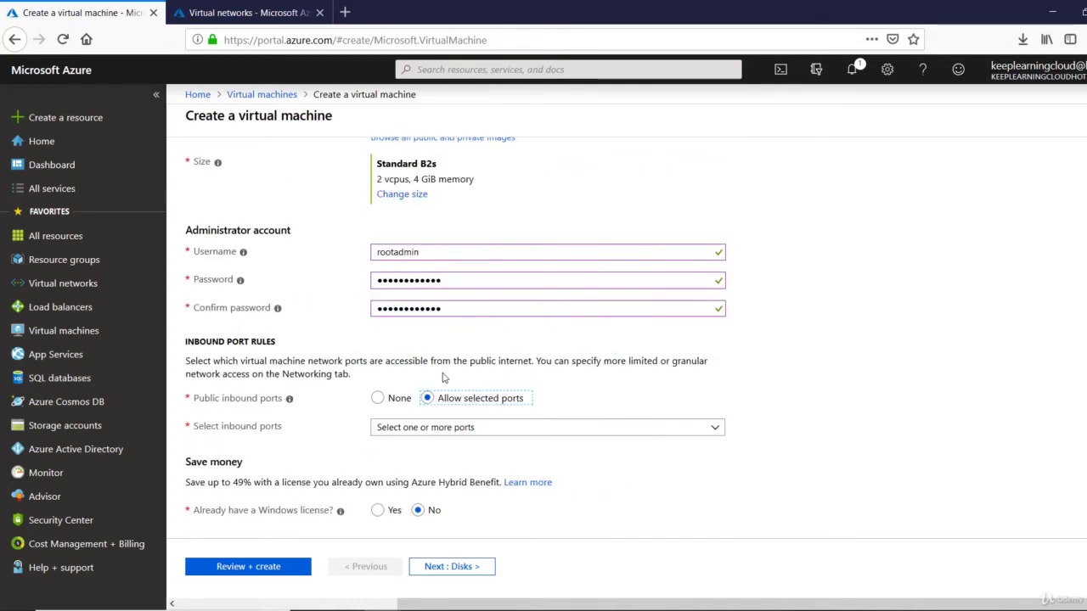
pyautogui.click(448, 429)
pyautogui.click(404, 499)
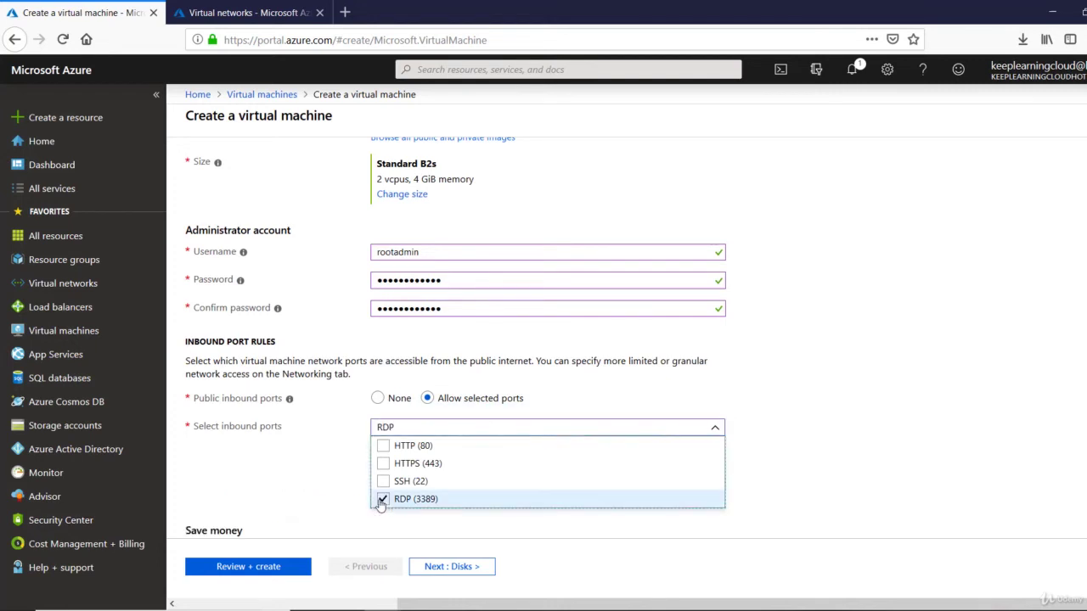
pyautogui.click(511, 533)
pyautogui.scroll(-1, 475, 547)
pyautogui.click(452, 566)
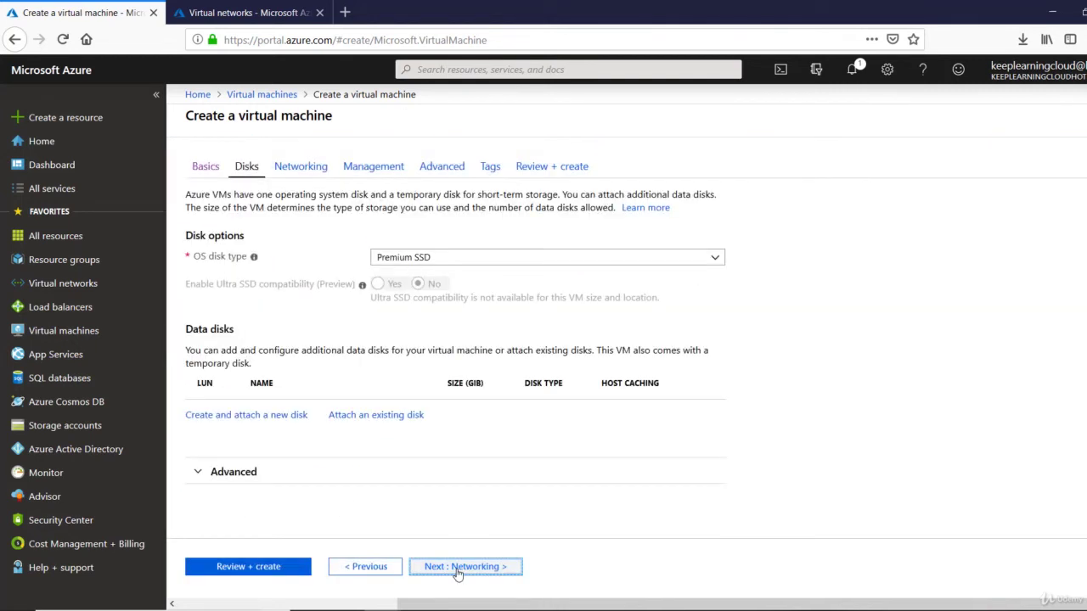
# Set the OS disk type to Standard HDD
pyautogui.click(487, 260)
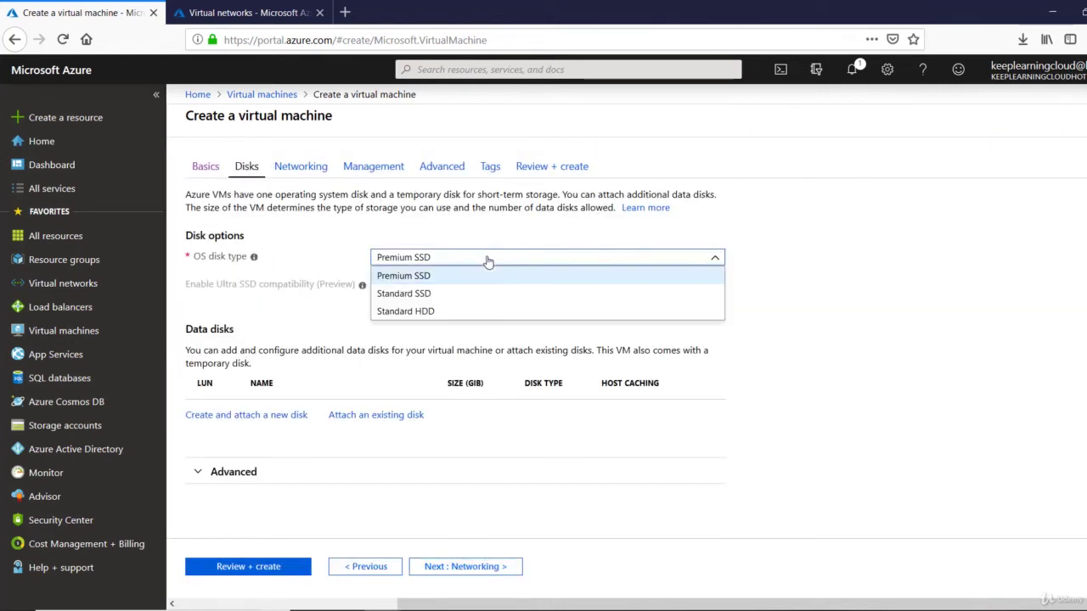
pyautogui.click(451, 311)
pyautogui.click(472, 570)
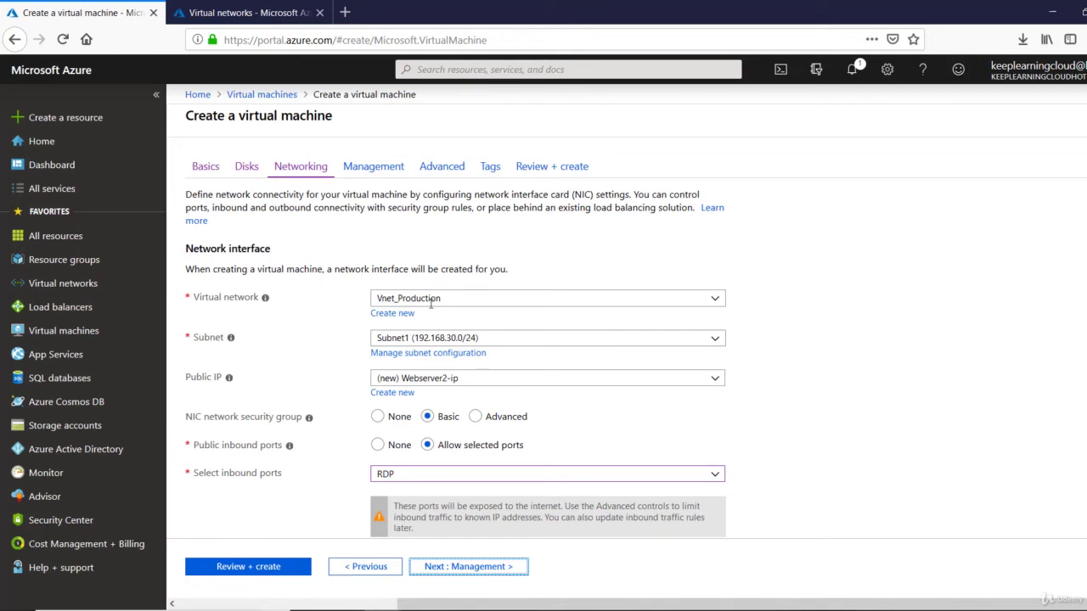
# Place the VM in Subnet2 (192.168.40.0/24) and advance through Management, Advanced and Tags to review
pyautogui.click(441, 336)
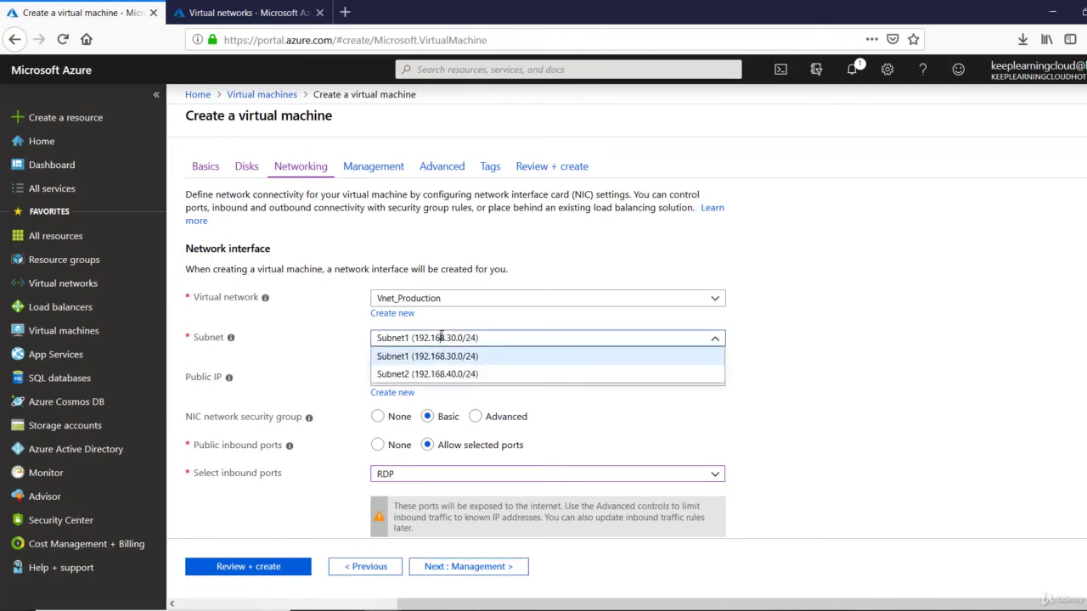
pyautogui.click(430, 374)
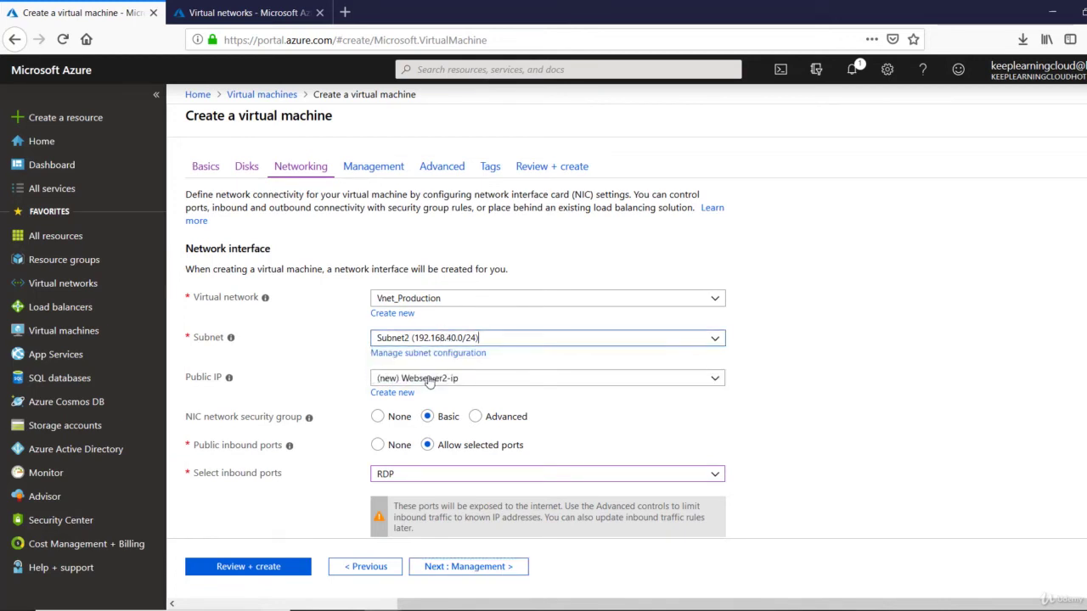
pyautogui.click(481, 573)
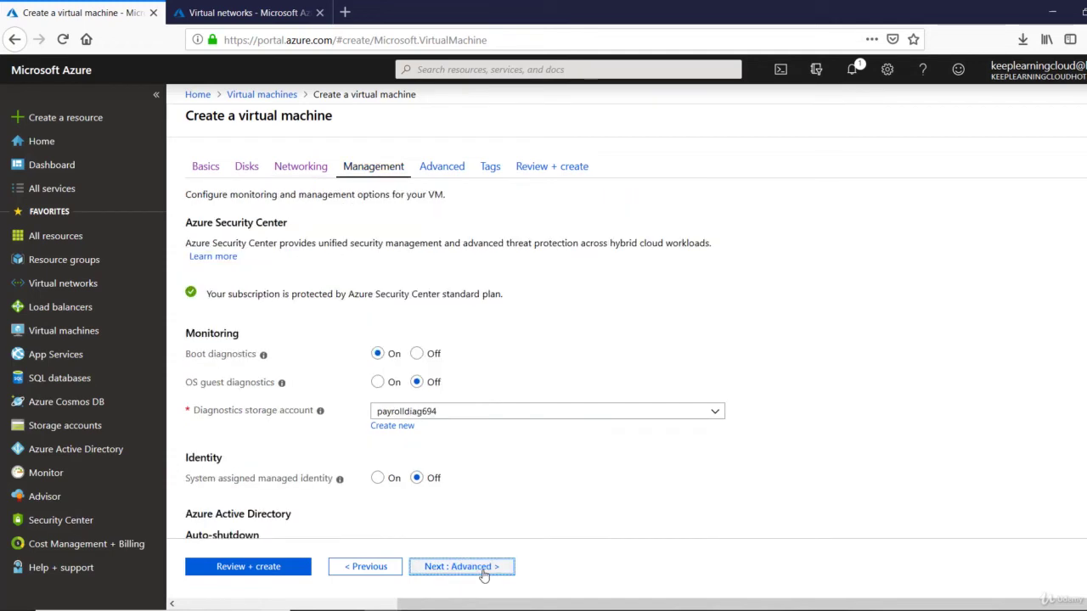
pyautogui.click(483, 572)
pyautogui.click(483, 572)
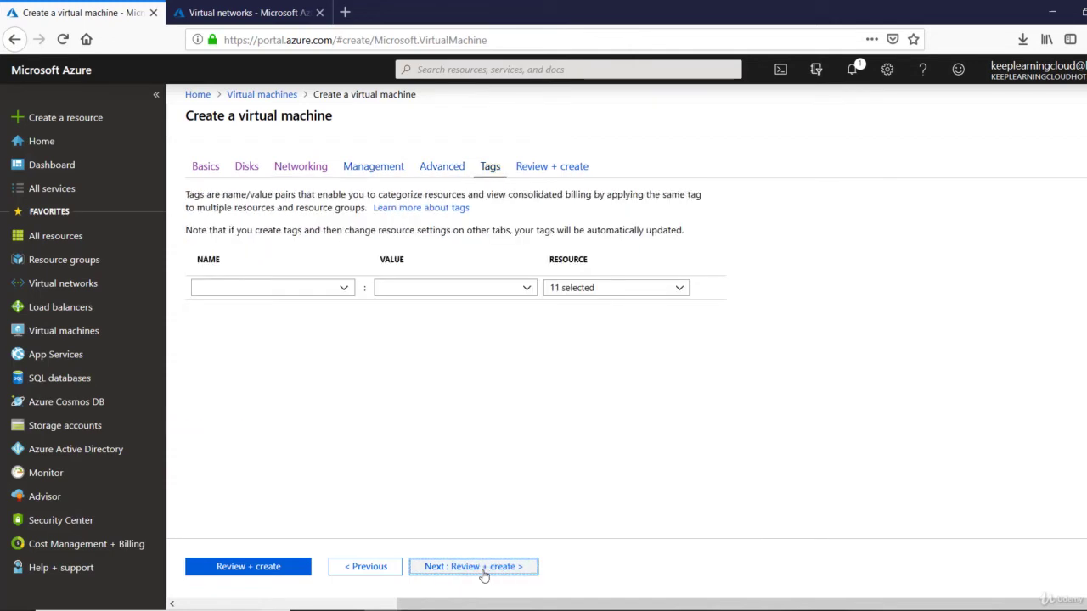
pyautogui.click(483, 573)
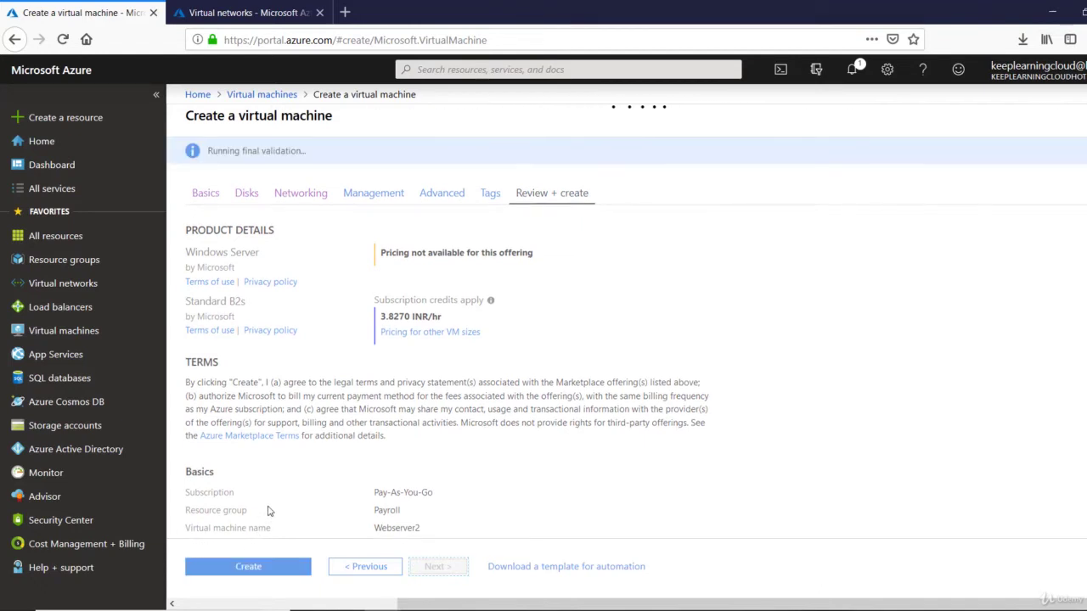
# Create the Webserver2 VM and open the newly deployed resource
pyautogui.scroll(-10, 269, 510)
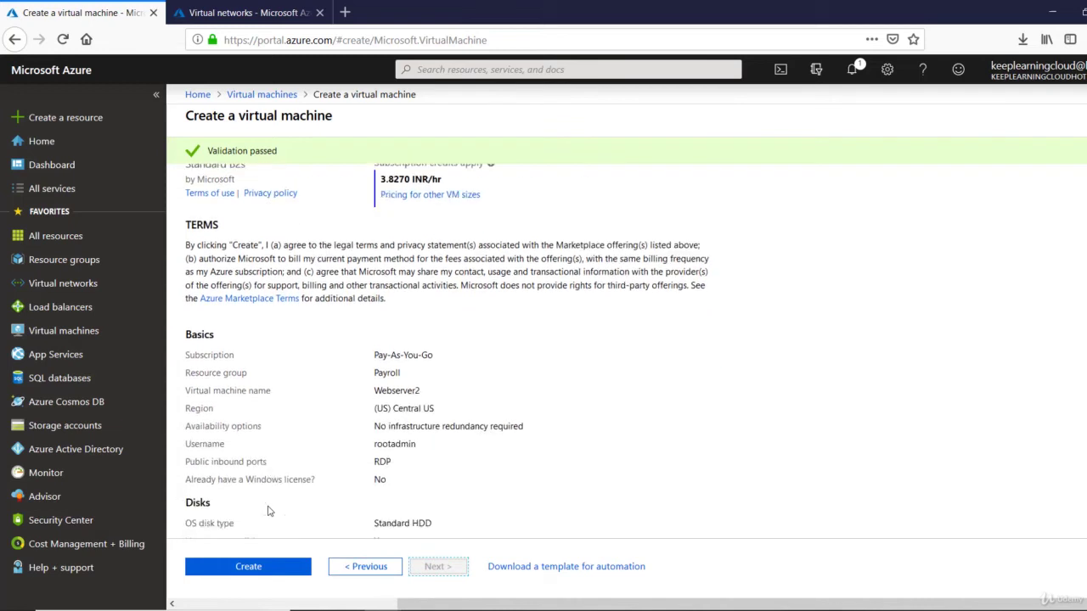
pyautogui.click(255, 569)
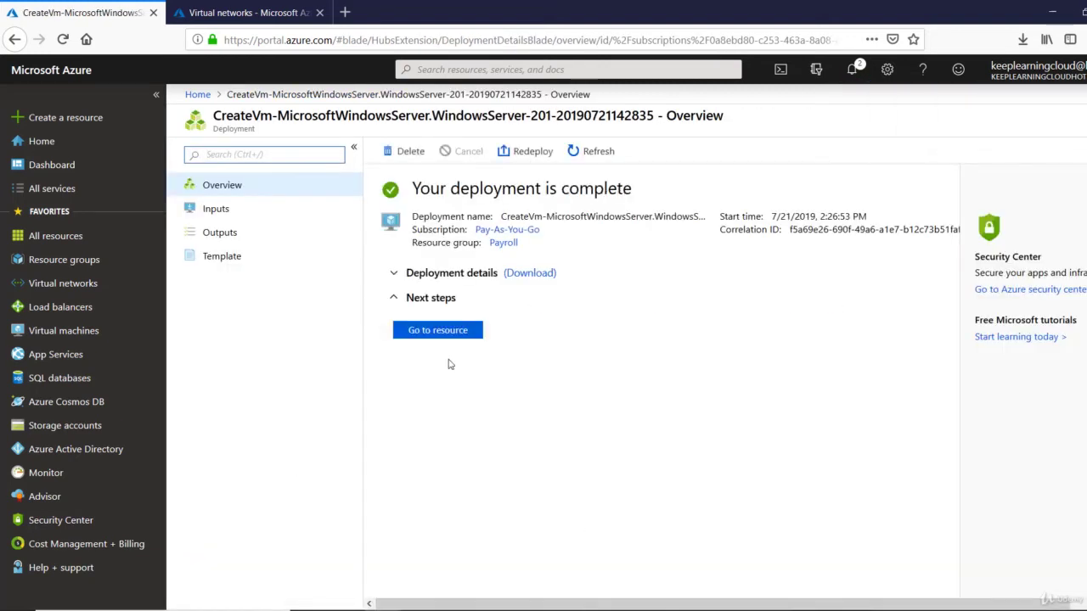
pyautogui.click(449, 335)
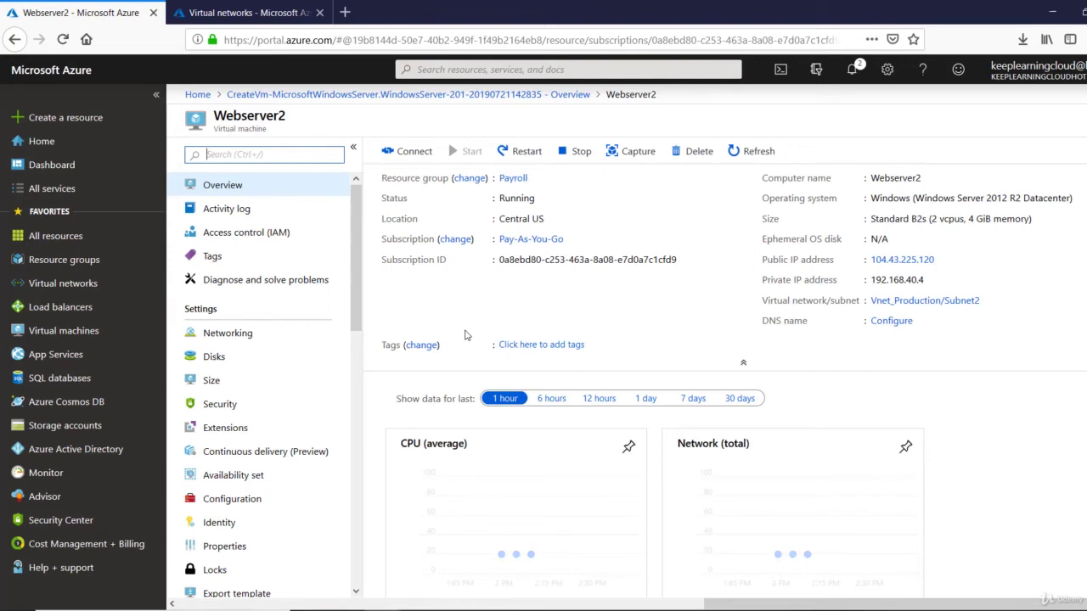
# Connect by Remote Desktop to Webserver2 at 104.43.225.120 with admin credentials, accepting the certificate
pyautogui.press('super+r')
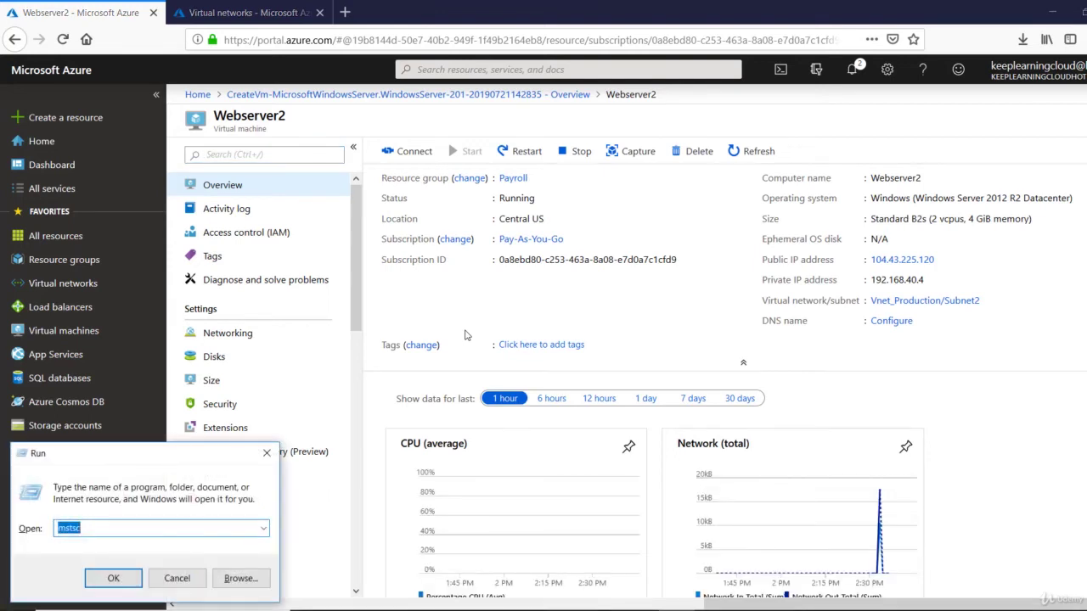
pyautogui.press('Return')
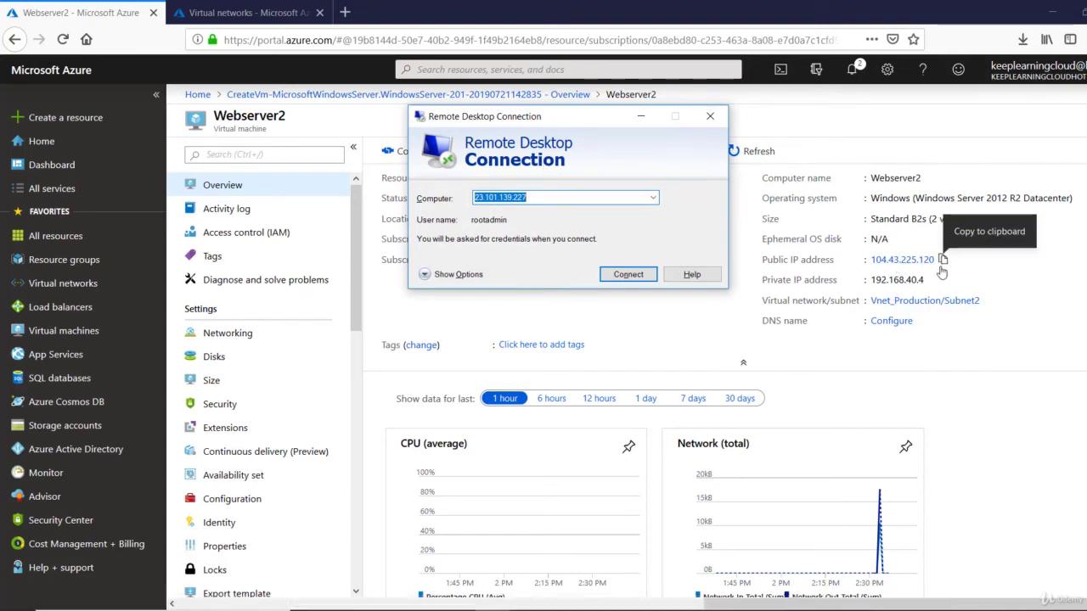
pyautogui.click(943, 260)
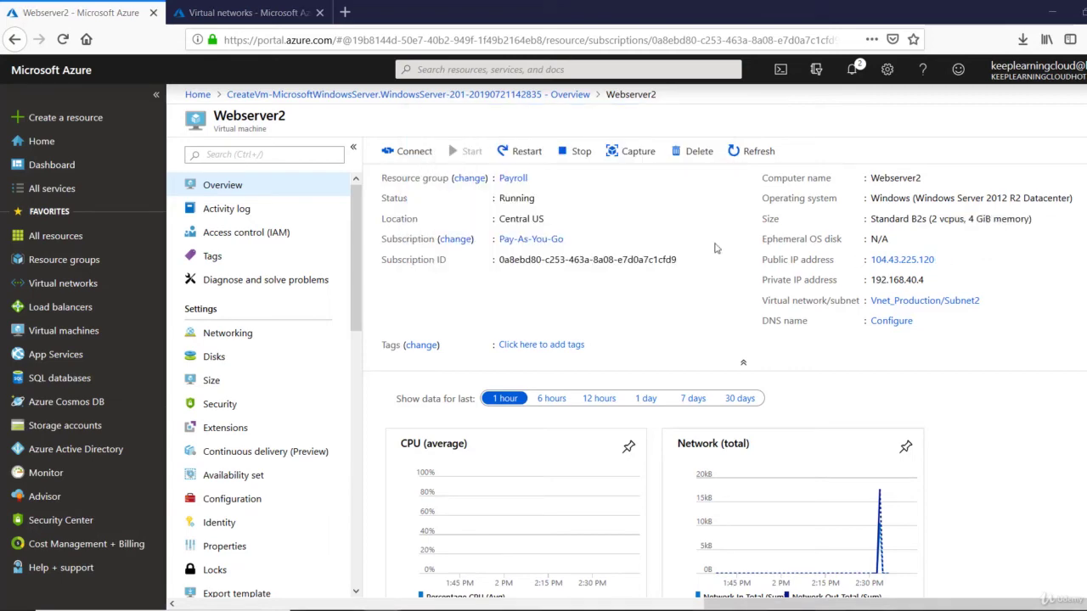
pyautogui.hotkey('alt', 'Tab')
pyautogui.hotkey('ctrl', 'v')
pyautogui.click(645, 275)
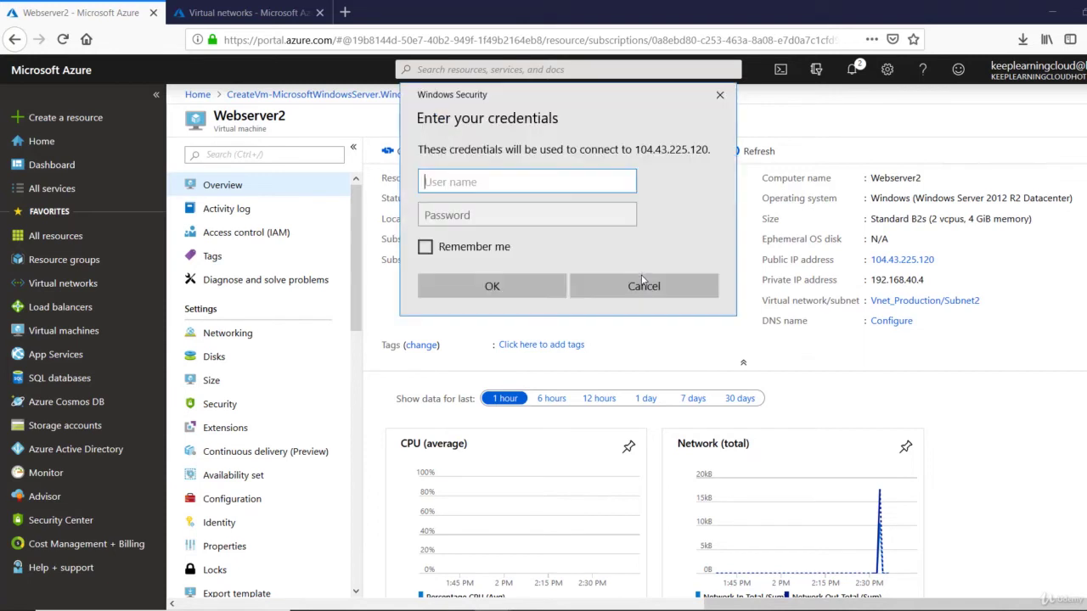
pyautogui.write('a')
pyautogui.write('ootadmin')
pyautogui.press('Tab')
pyautogui.write('•••••••••••')
pyautogui.press('Return')
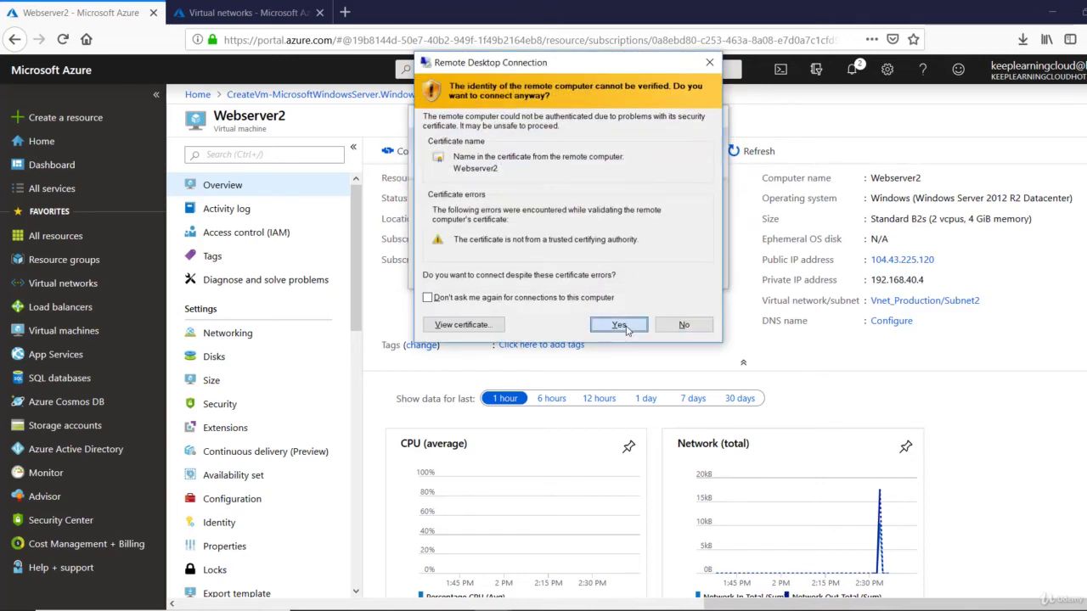
pyautogui.click(626, 329)
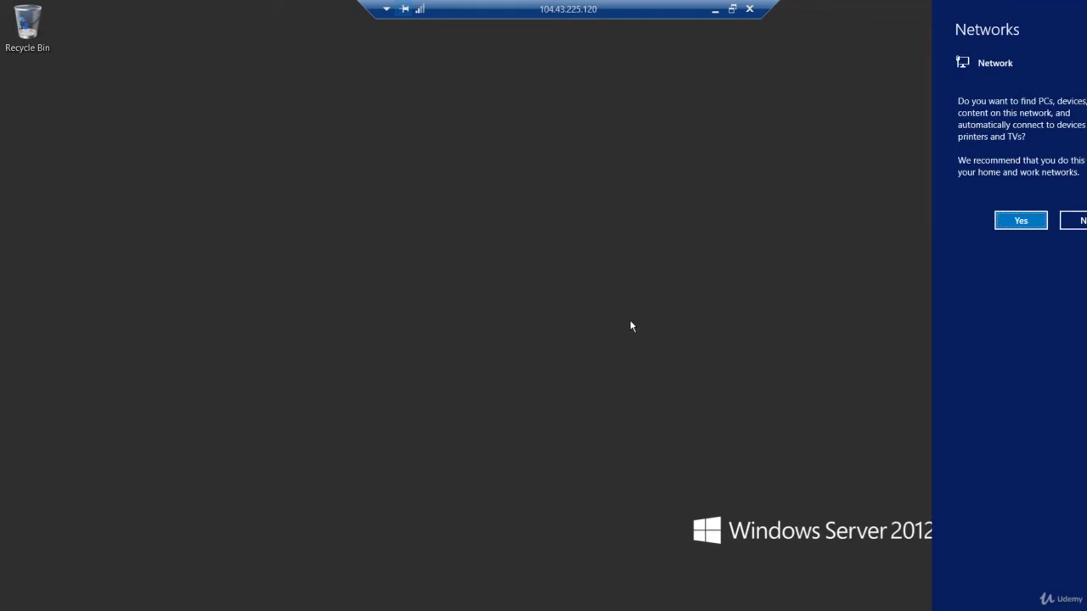
# Allow network discovery on Webserver2's desktop
pyautogui.click(1024, 226)
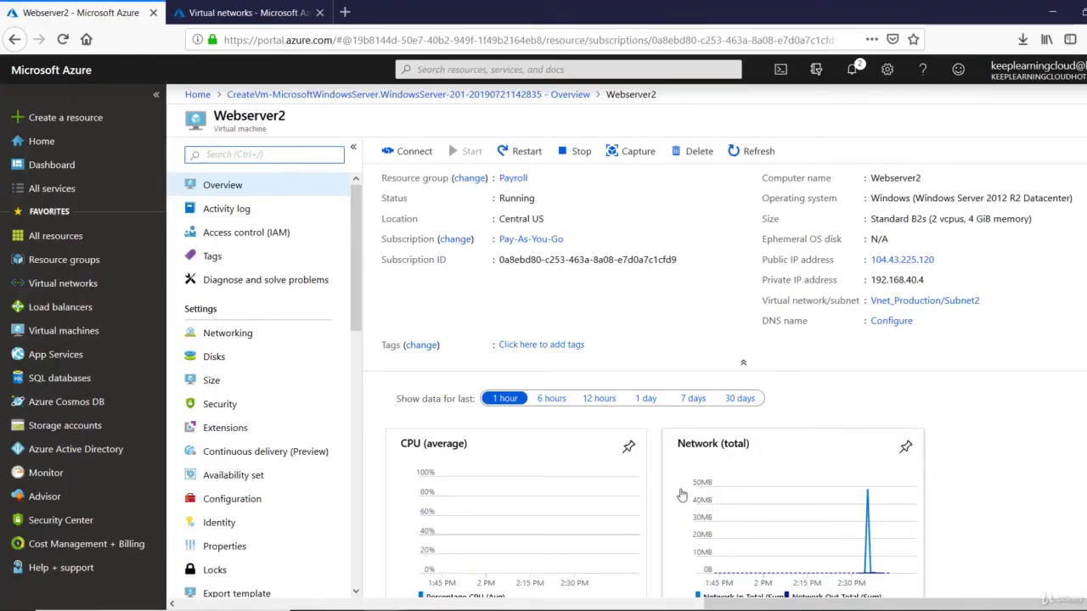
# Restore the 13.67.177.106 session to a window and size it over the left half
pyautogui.moveTo(492, 607)
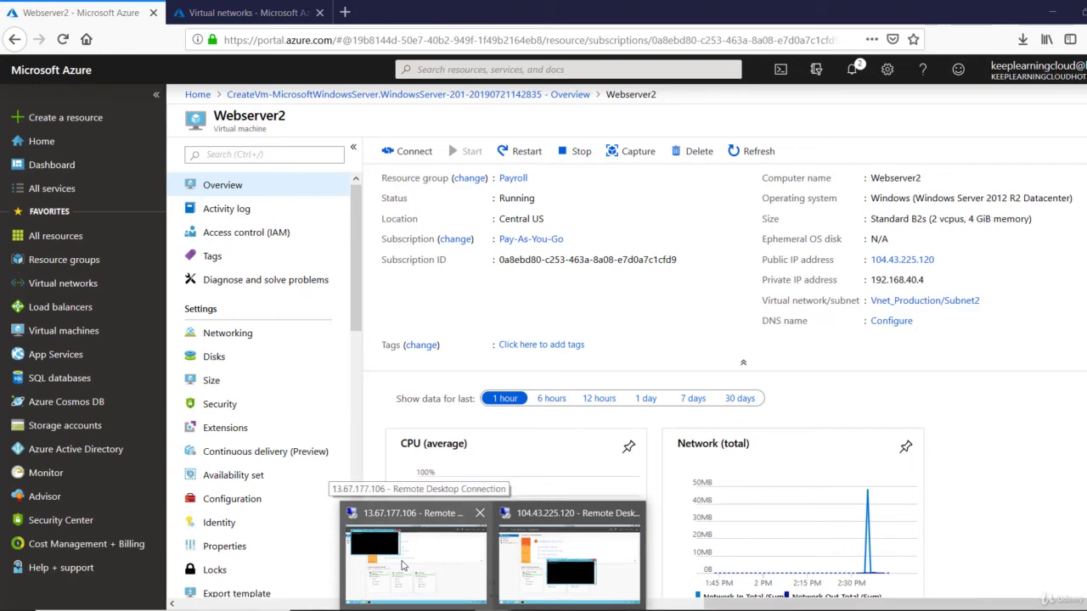
pyautogui.click(402, 567)
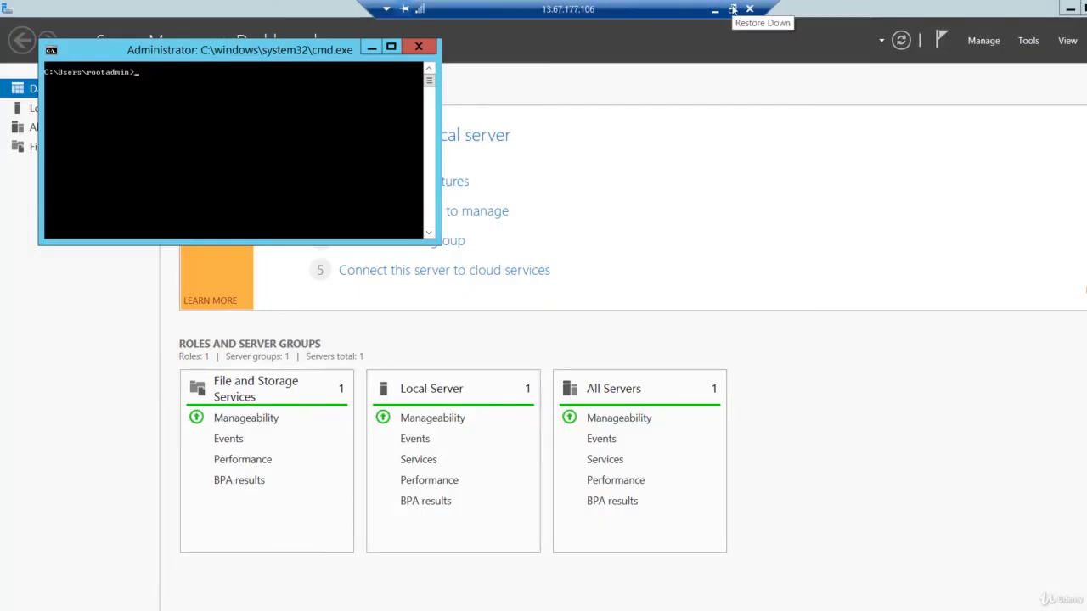
pyautogui.click(732, 10)
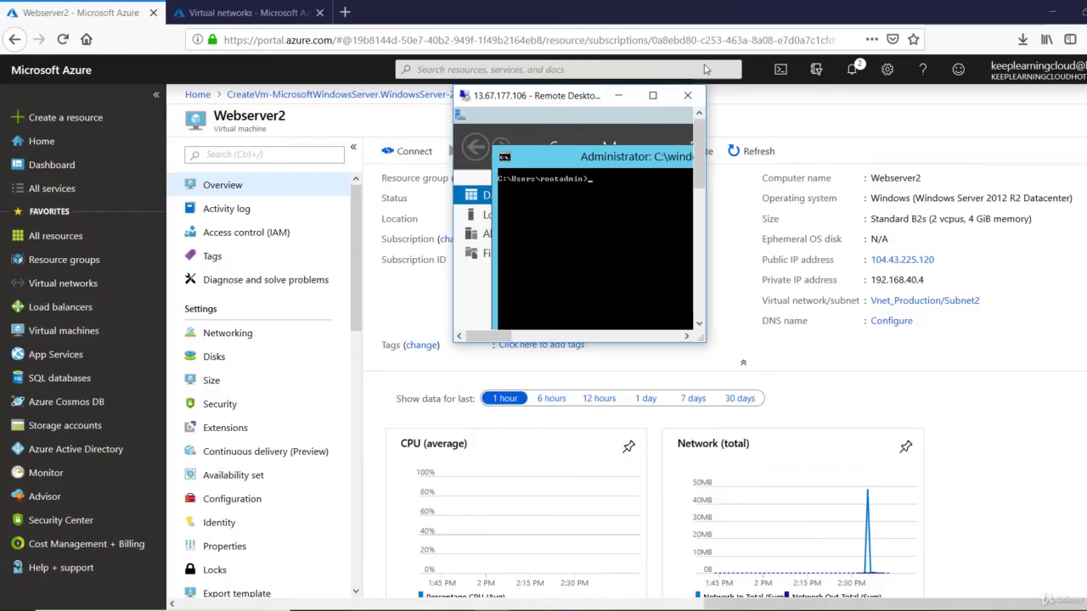
pyautogui.moveTo(586, 108); pyautogui.dragTo(158, 40)
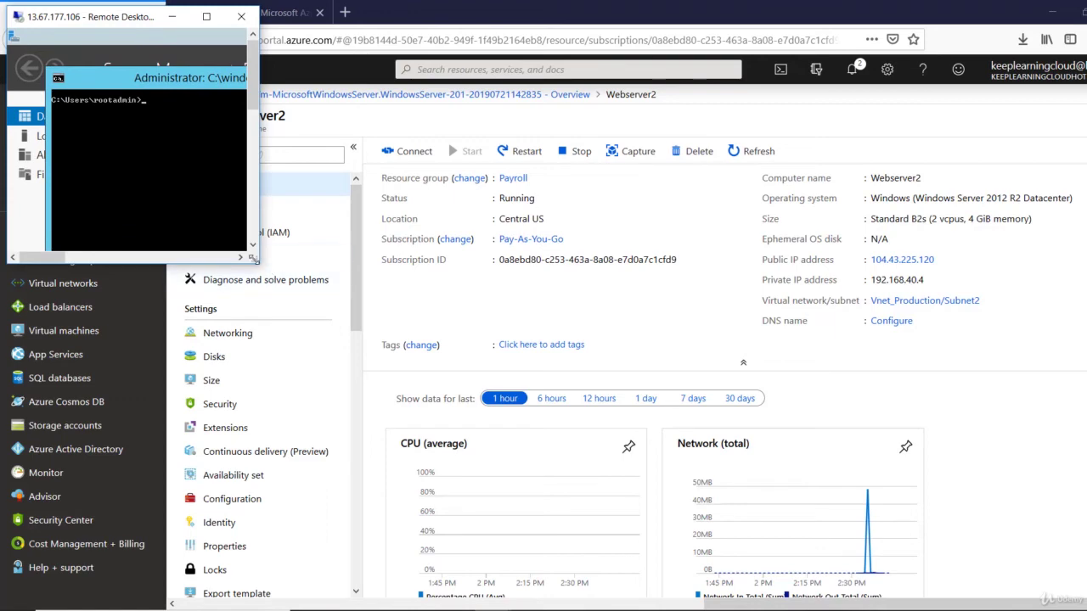
pyautogui.moveTo(258, 261); pyautogui.dragTo(555, 588)
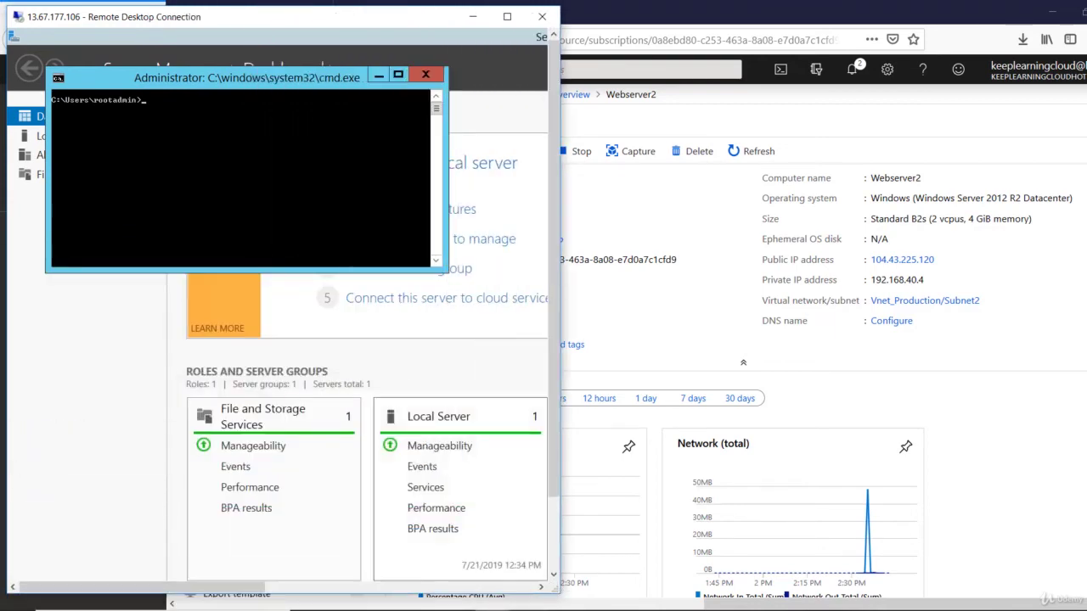
# Restore the 104.43.225.120 session to a window and stretch it over the right half
pyautogui.moveTo(516, 604)
pyautogui.click(509, 556)
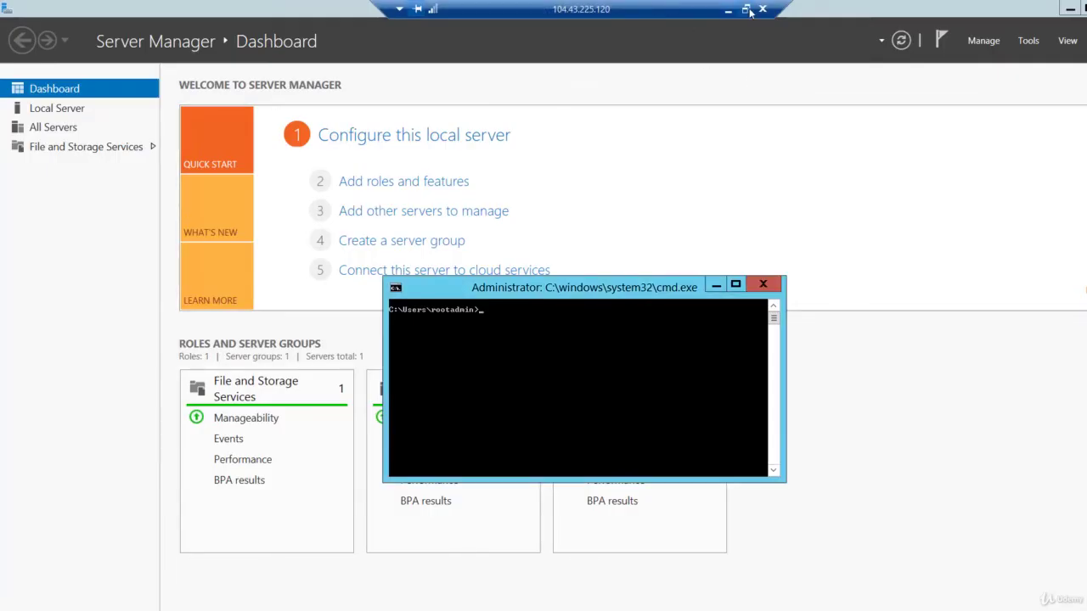
pyautogui.click(745, 9)
pyautogui.moveTo(688, 129); pyautogui.dragTo(660, 2)
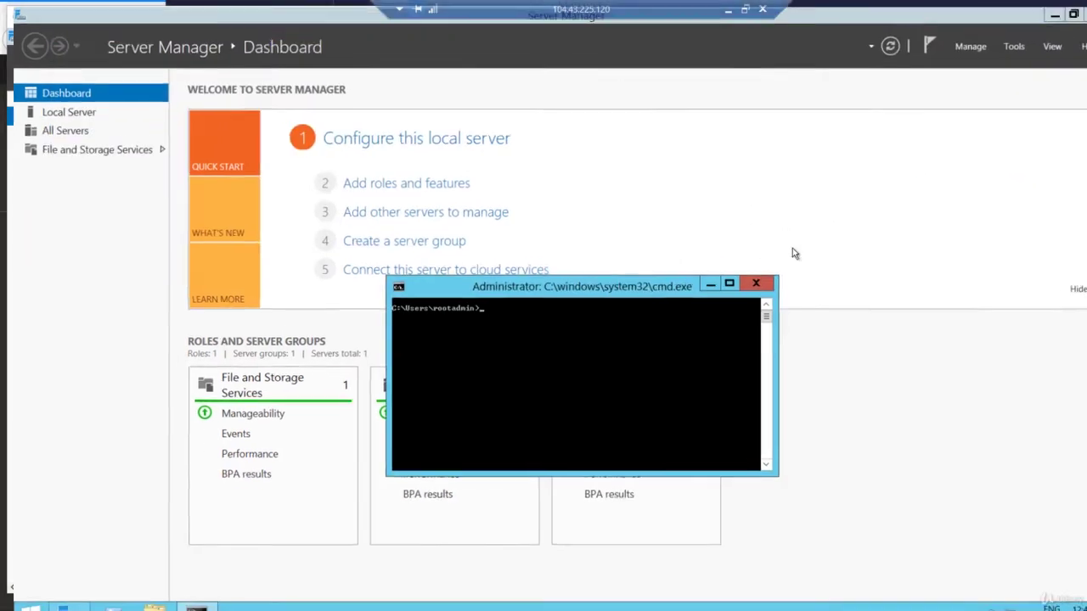
pyautogui.click(762, 8)
pyautogui.moveTo(805, 134); pyautogui.dragTo(700, 28)
pyautogui.moveTo(832, 271); pyautogui.dragTo(1086, 595)
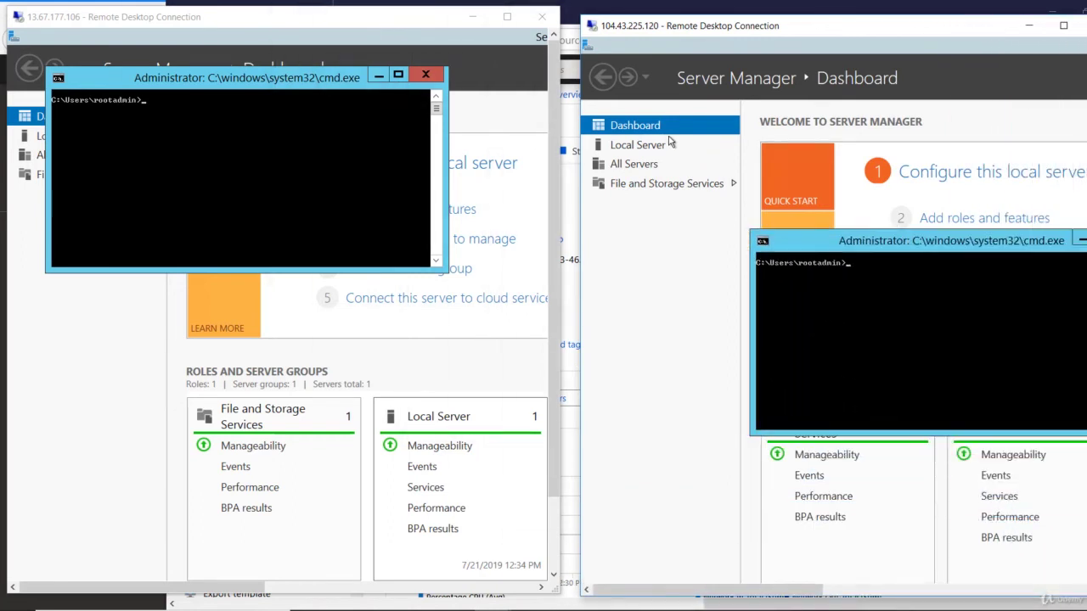
# Run hostname in both Webserver1's and Webserver2's command prompts
pyautogui.click(267, 121)
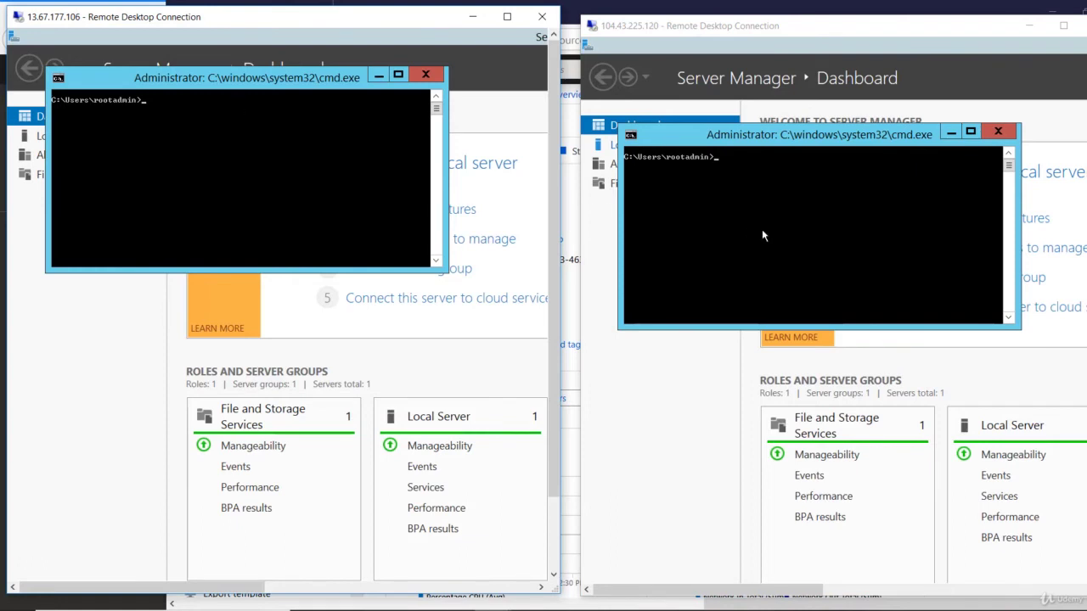
pyautogui.write('hostna')
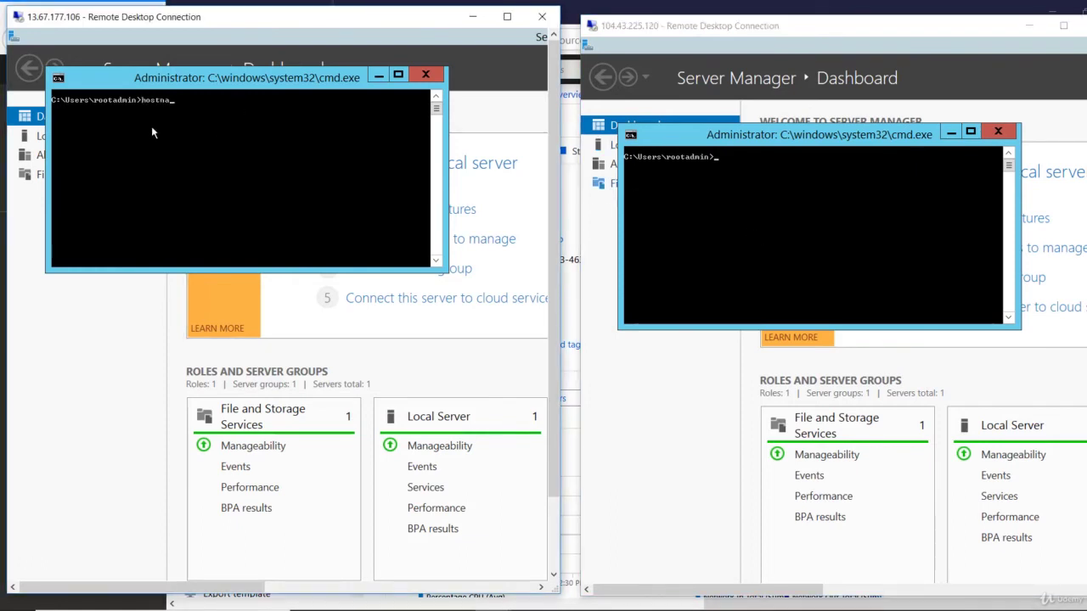
pyautogui.write('me')
pyautogui.press('Return')
pyautogui.click(768, 216)
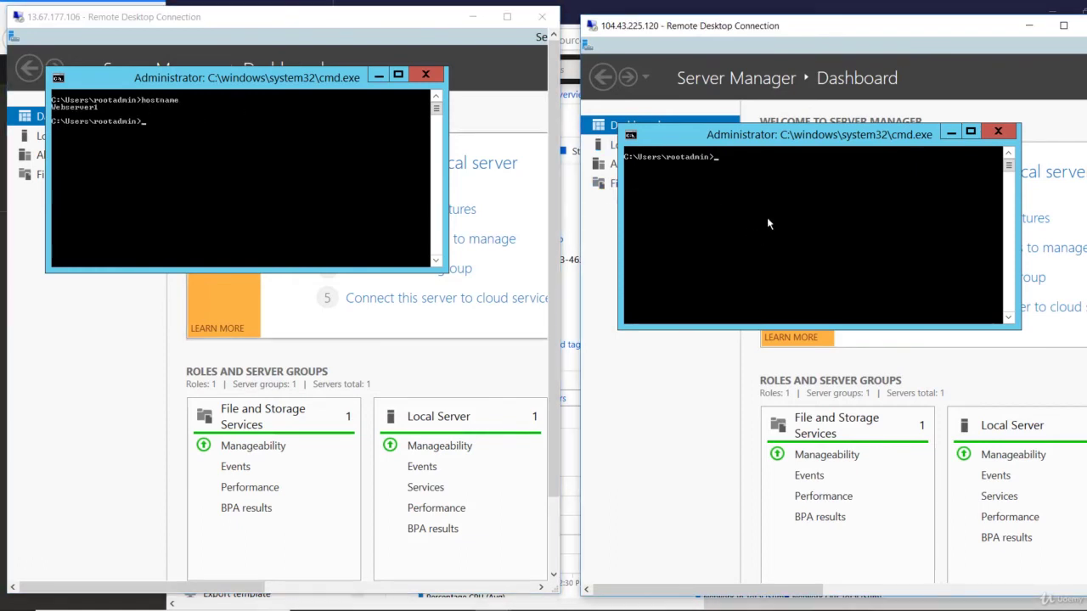
pyautogui.write('hostname')
pyautogui.press('Return')
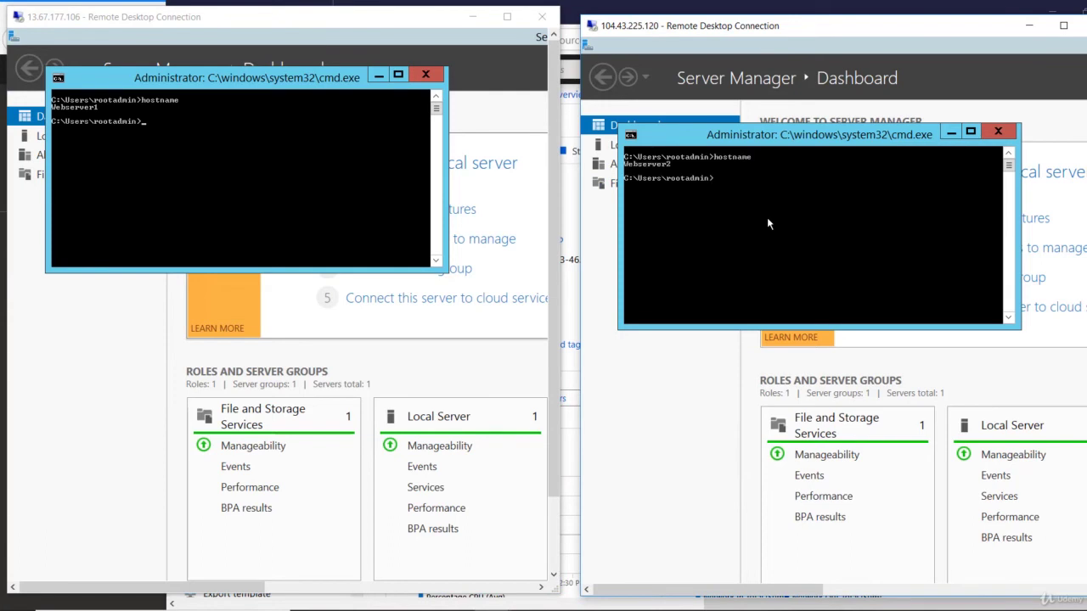
# Run ipconfig in both servers' command prompts
pyautogui.click(289, 155)
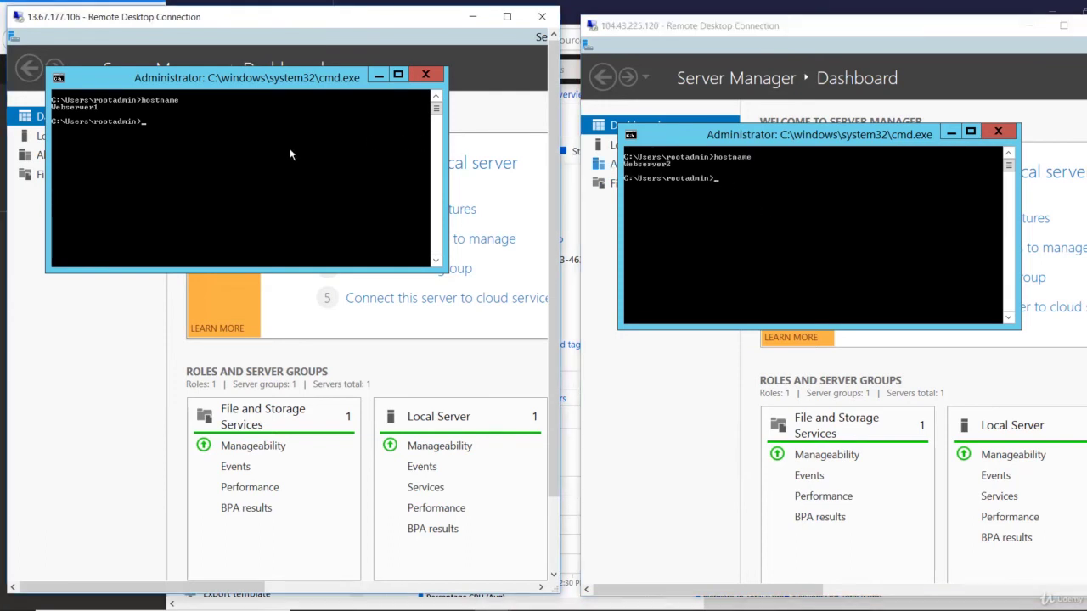
pyautogui.write('ipconfig')
pyautogui.press('Return')
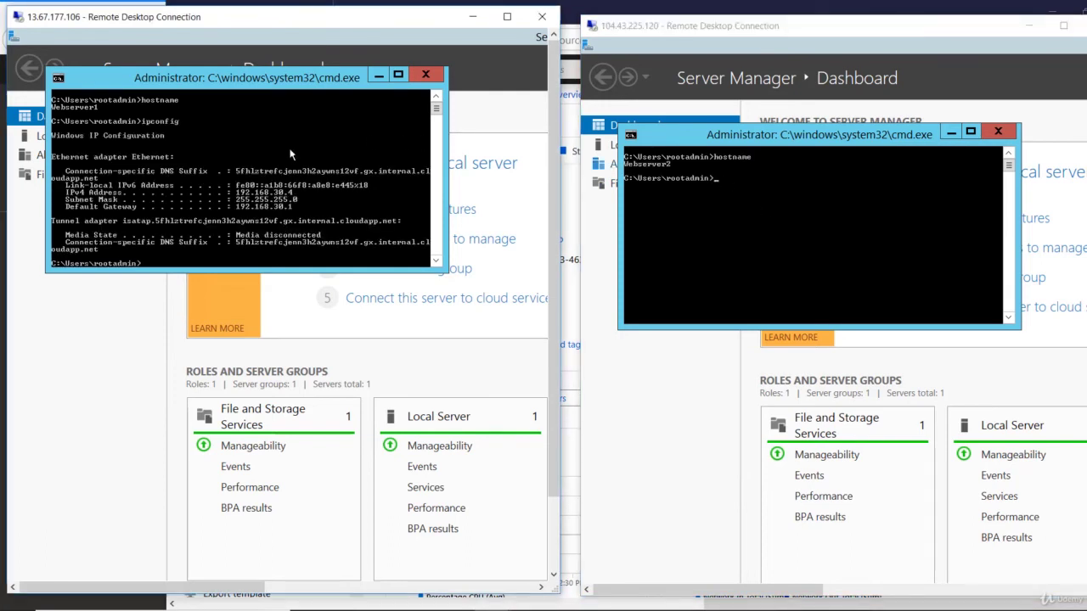
pyautogui.click(788, 246)
pyautogui.write('ipcofn')
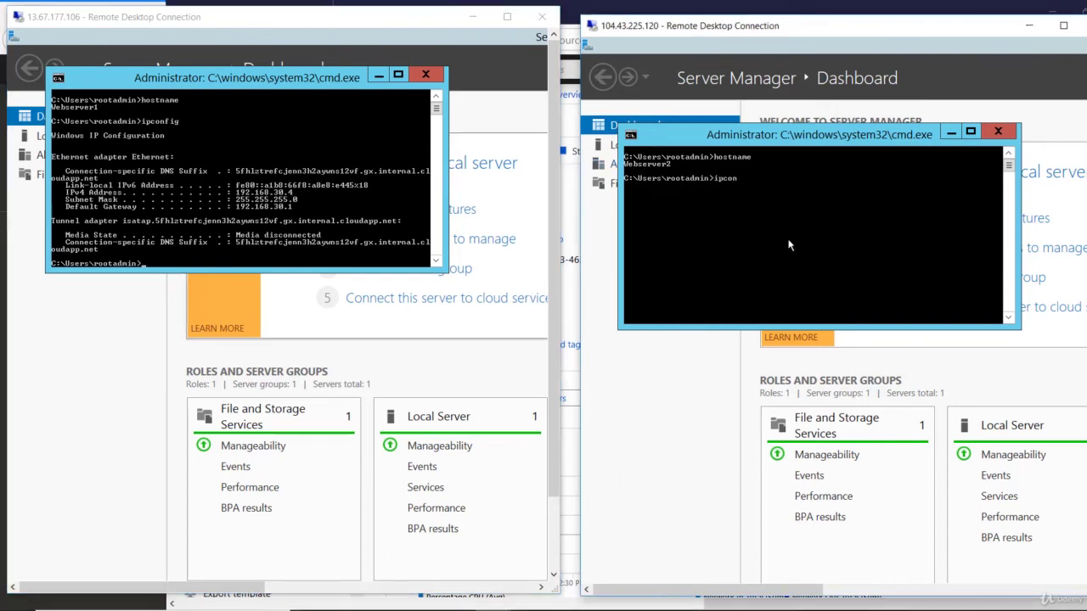
pyautogui.press('Return')
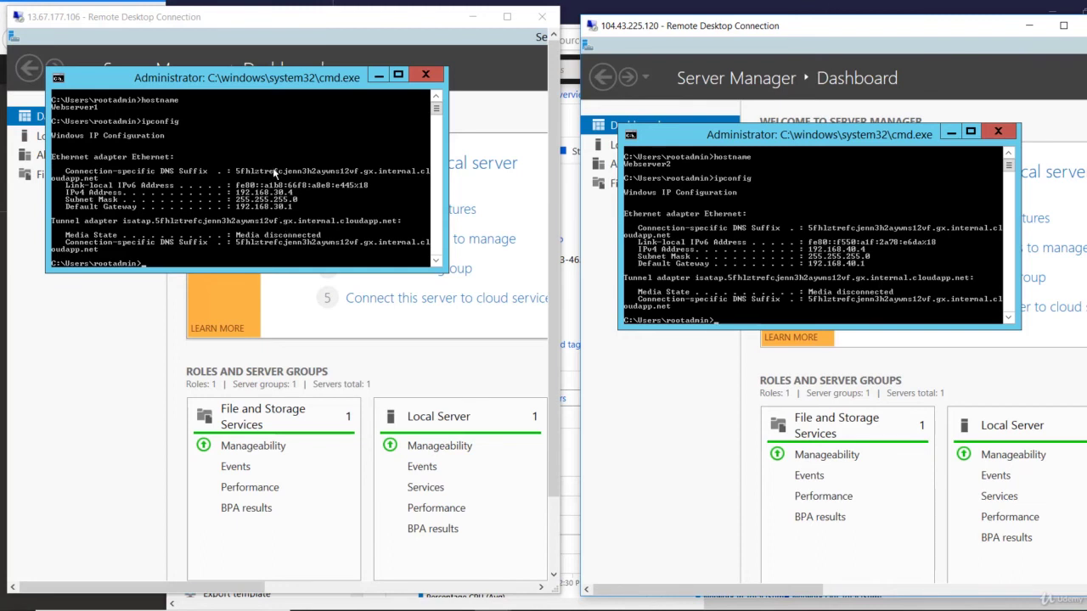
# Mark the IPv4 addresses 192.168.30.4 and 192.168.40.4, then start a ping on Webserver1
pyautogui.rightClick(272, 168)
pyautogui.click(294, 184)
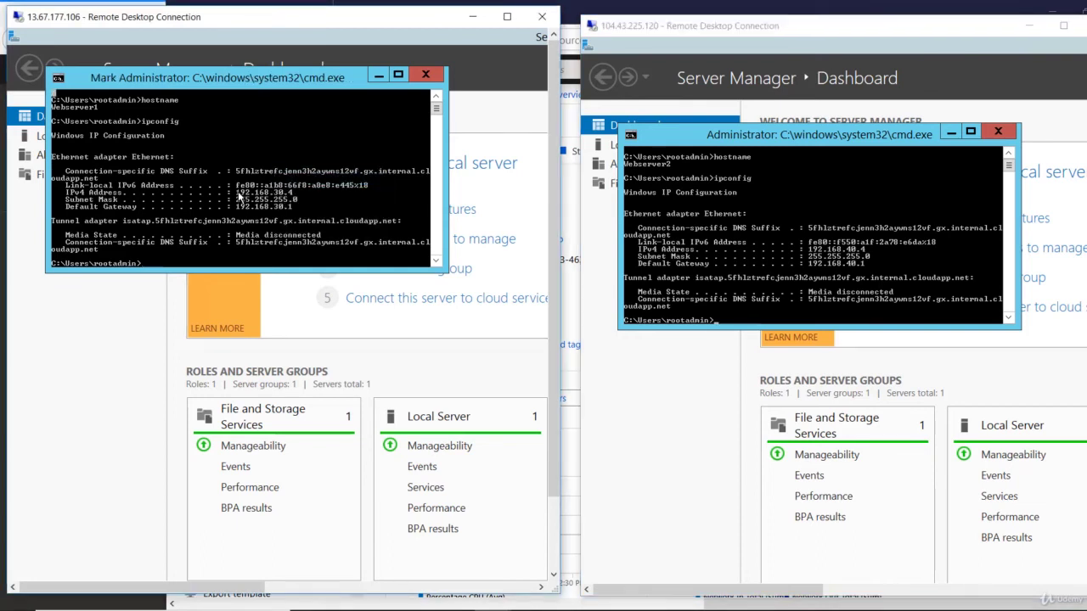
pyautogui.moveTo(237, 193); pyautogui.dragTo(282, 200)
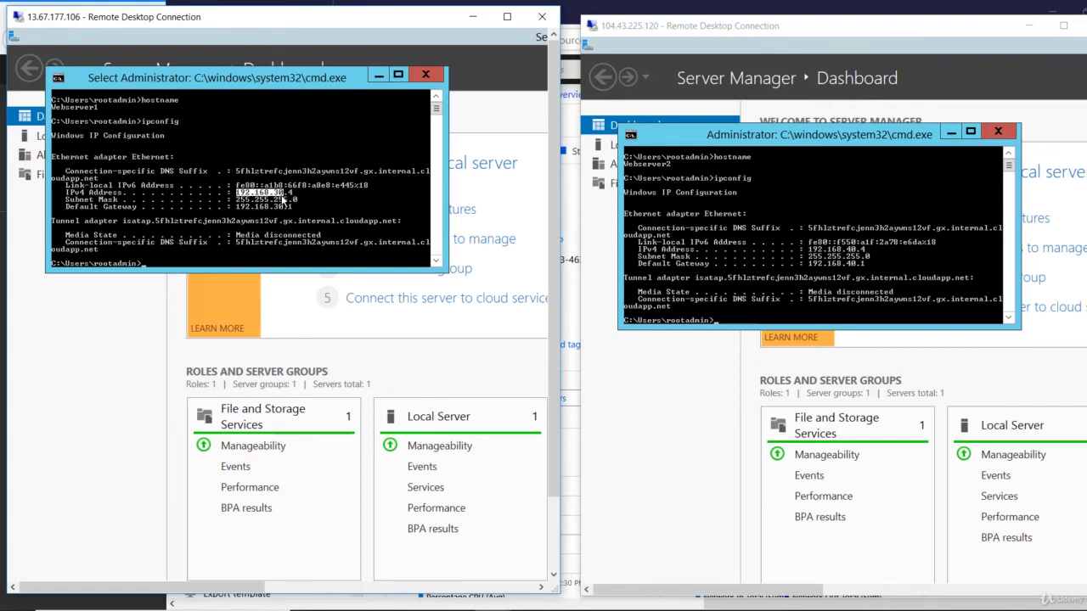
pyautogui.moveTo(283, 201); pyautogui.dragTo(283, 193)
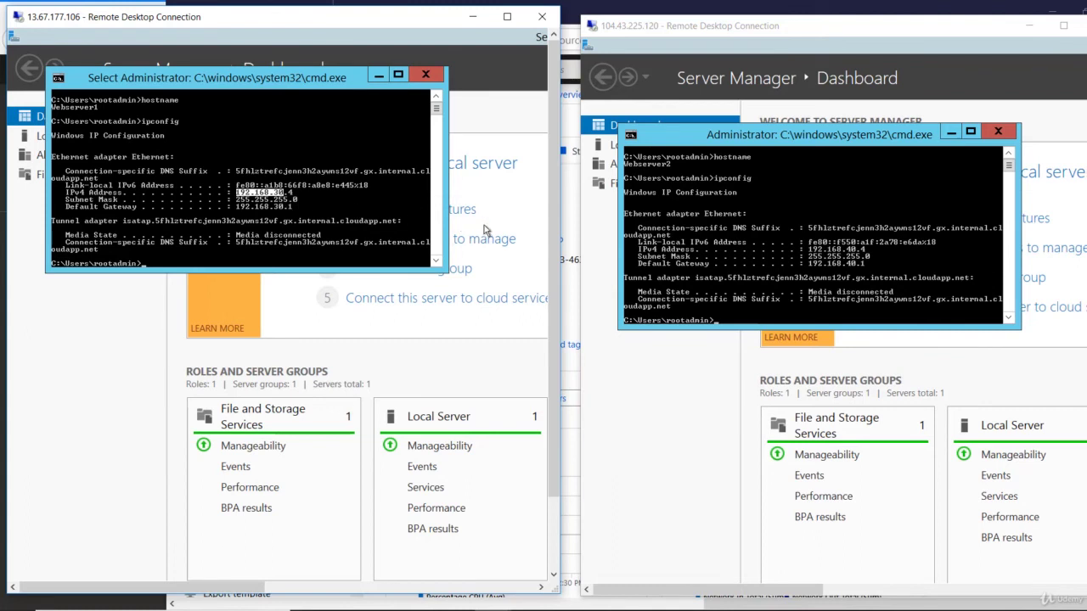
pyautogui.click(812, 255)
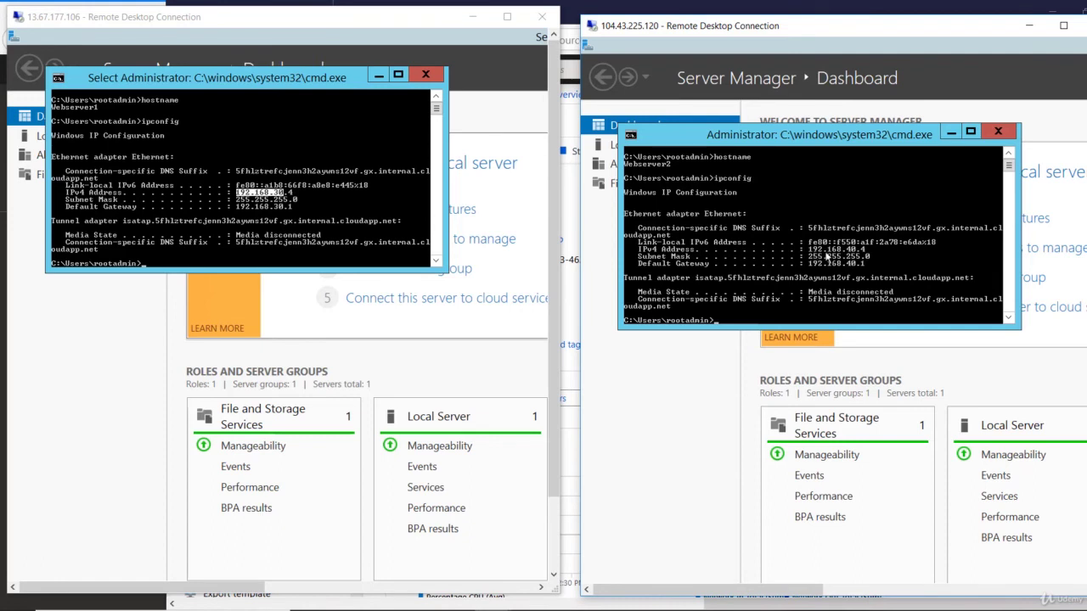
pyautogui.rightClick(829, 257)
pyautogui.click(841, 259)
pyautogui.moveTo(805, 248); pyautogui.dragTo(869, 254)
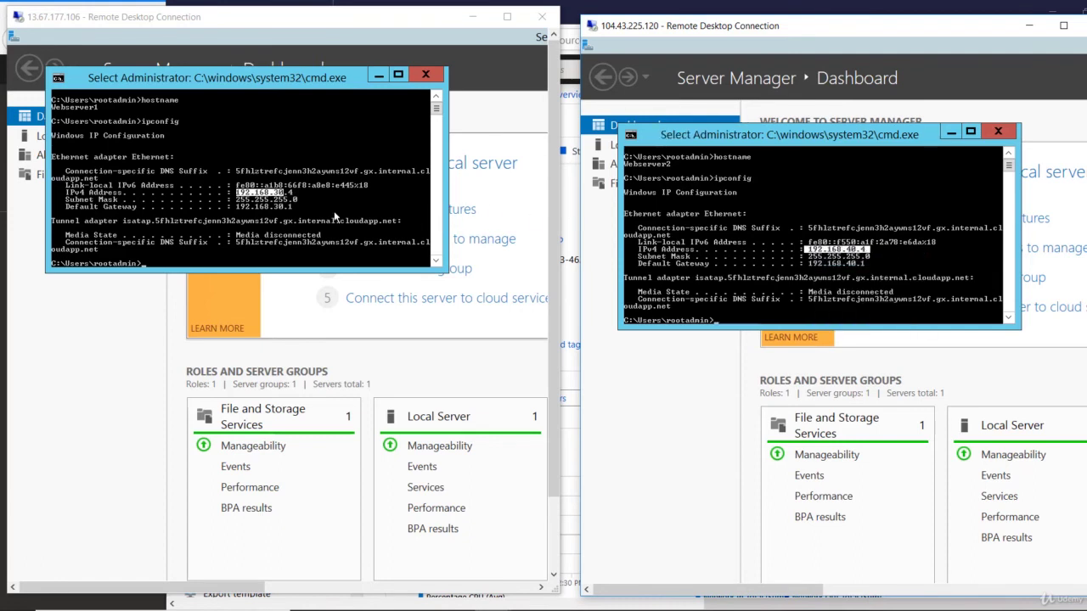
pyautogui.click(333, 215)
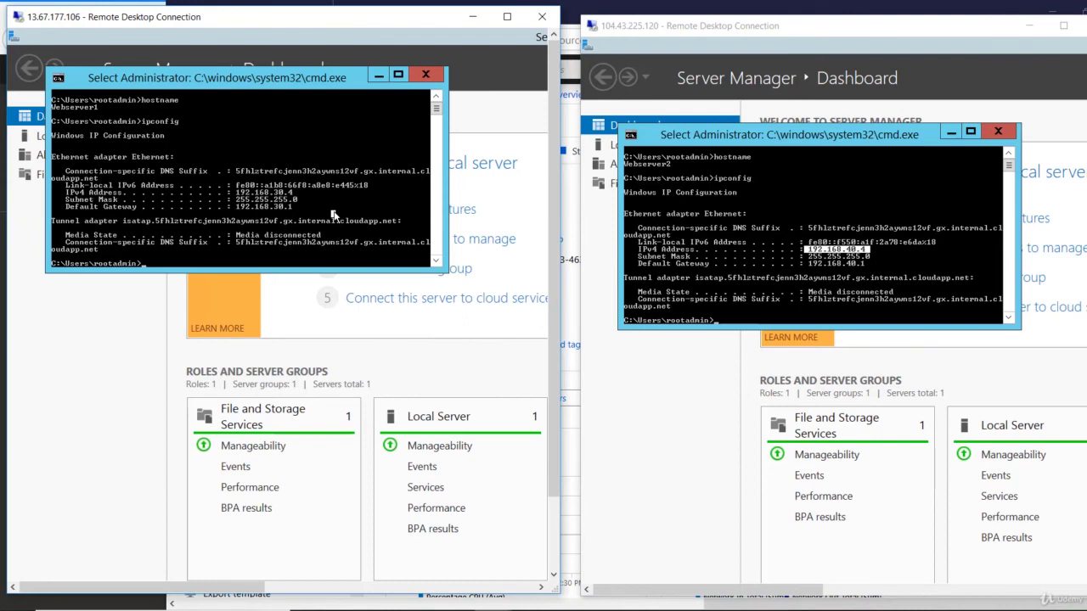
pyautogui.write('ping 192.168')
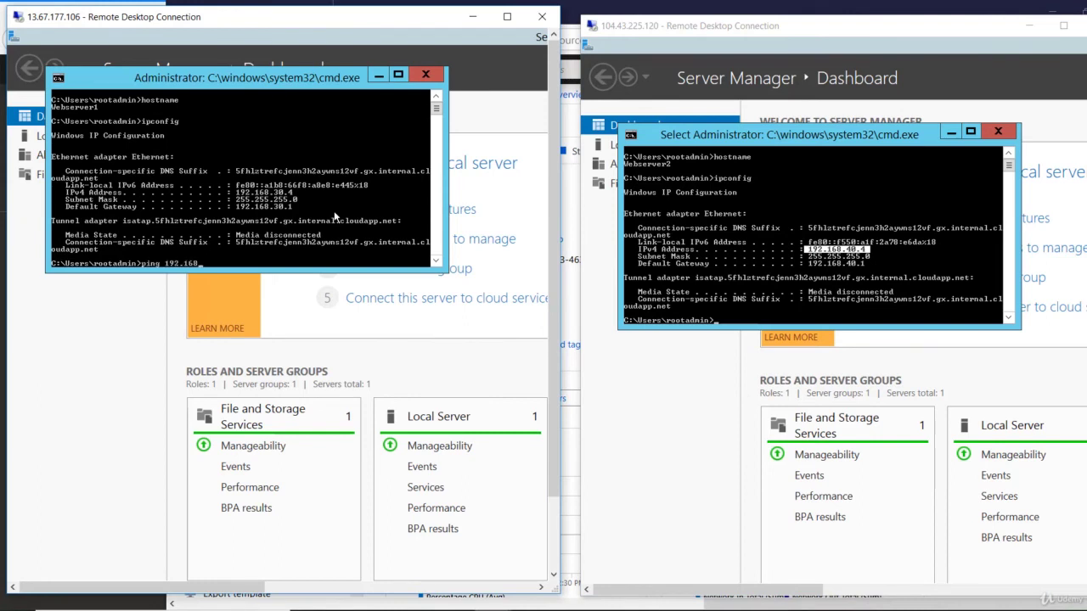
pyautogui.write('.40')
pyautogui.write('.2')
# Ping 192.168.40.4 from Webserver1 and 192.168.30.4 from Webserver2, then return to the portal
pyautogui.press('BackSpace')
pyautogui.write('4')
pyautogui.press('Return')
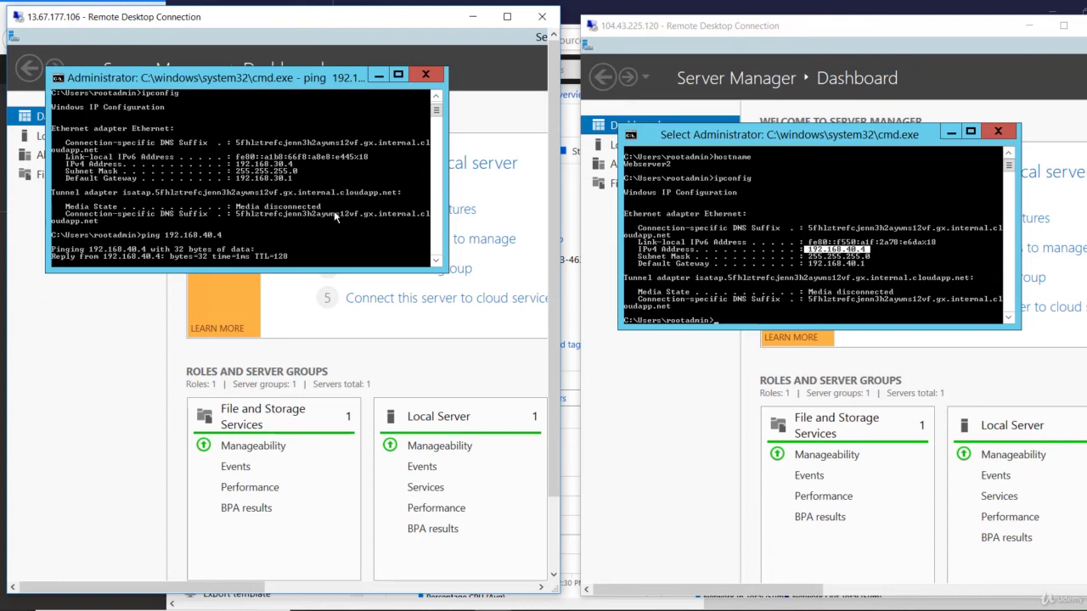
pyautogui.click(788, 272)
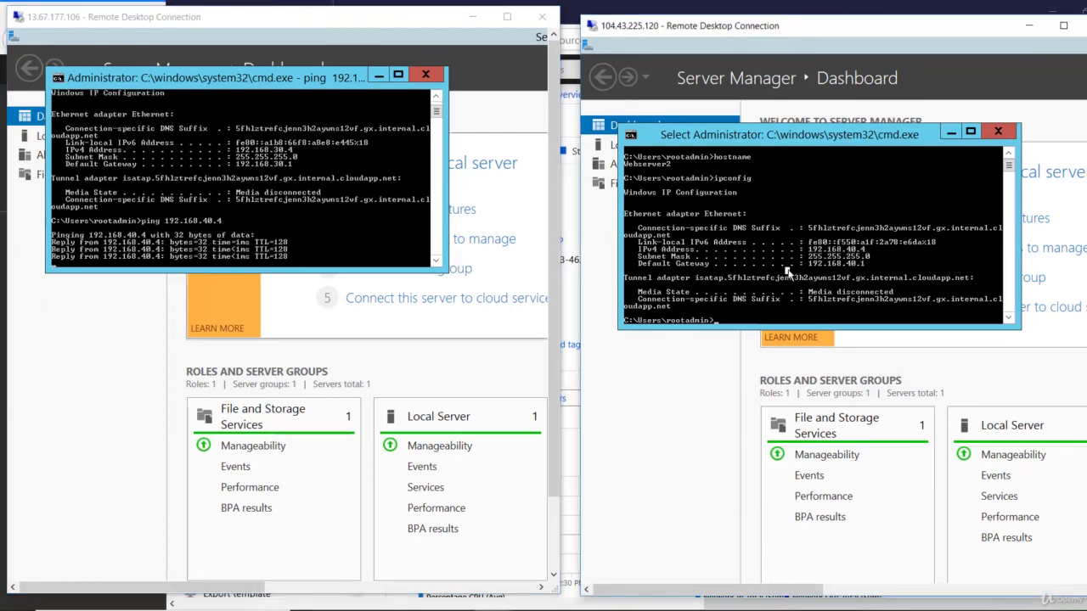
pyautogui.write('ping 192.168.30.4')
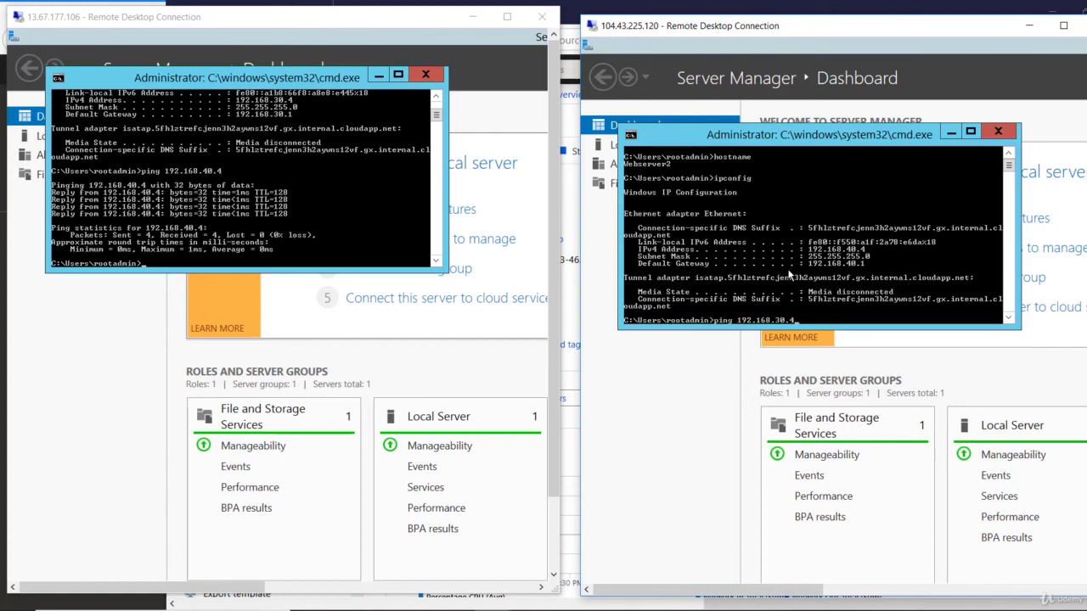
pyautogui.press('Return')
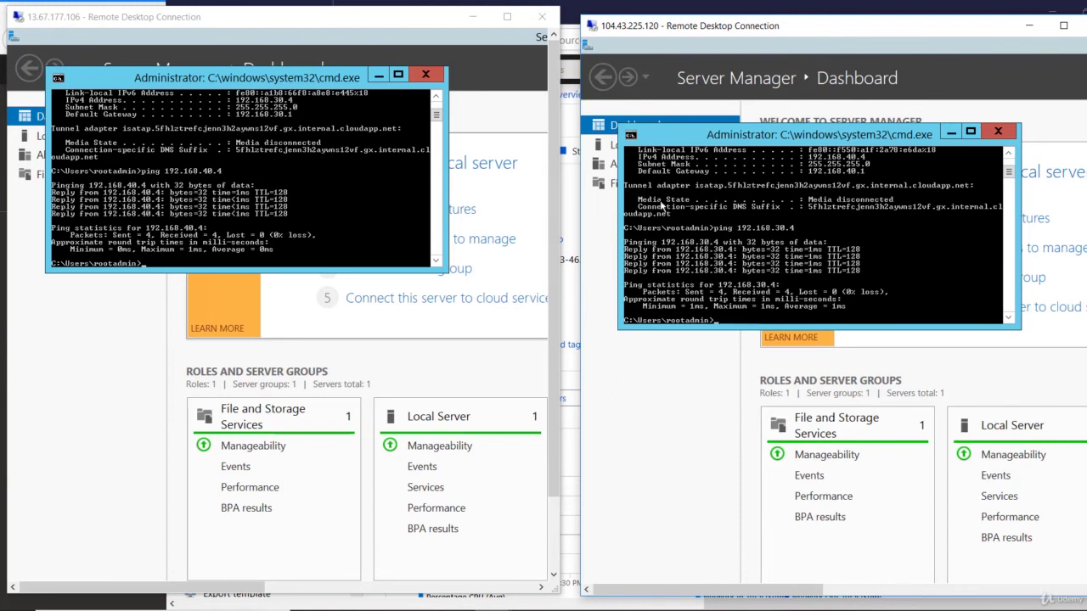
pyautogui.hotkey('alt', 'Tab')
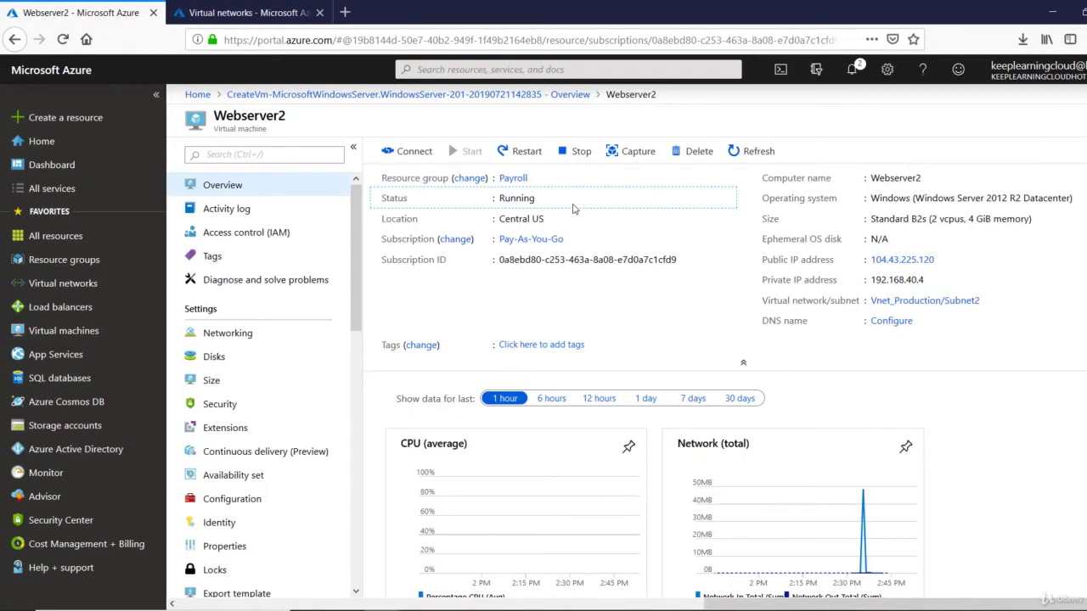
# Show Webserver2's Networking page, listing inbound rules such as AllowVnetInBound (65000)
pyautogui.click(214, 337)
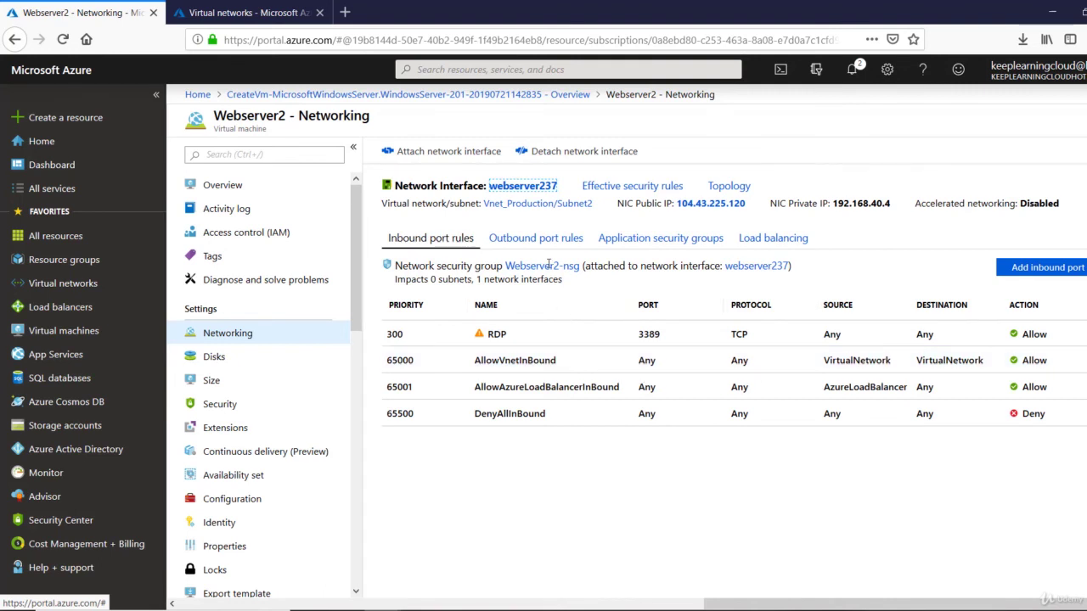
# Open Webserver2-nsg's inbound security rules and toggle the default rules off and back on
pyautogui.moveTo(462, 265); pyautogui.dragTo(566, 268)
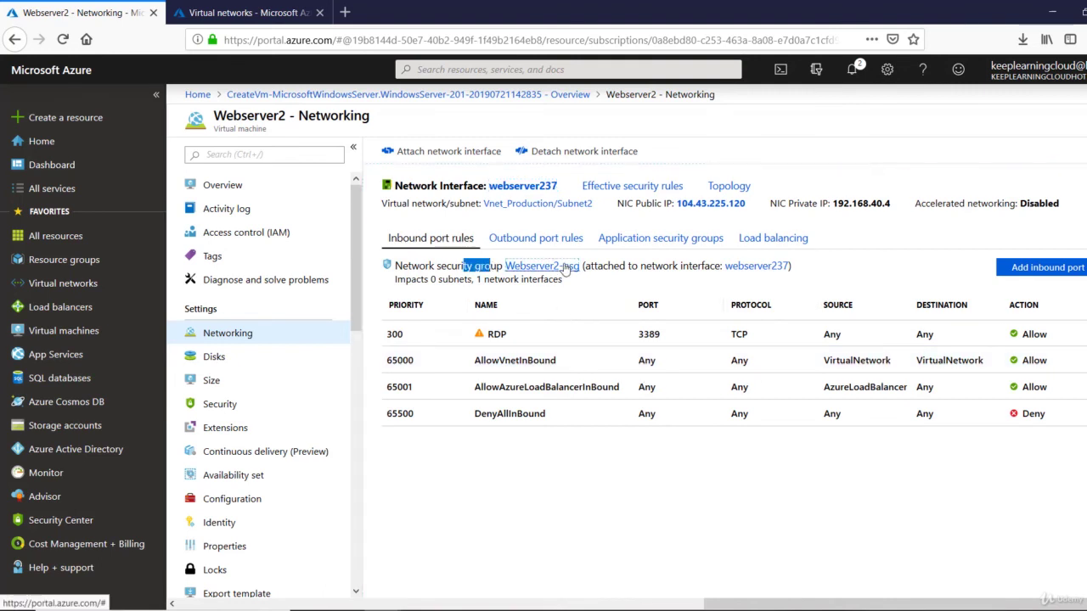
pyautogui.click(565, 266)
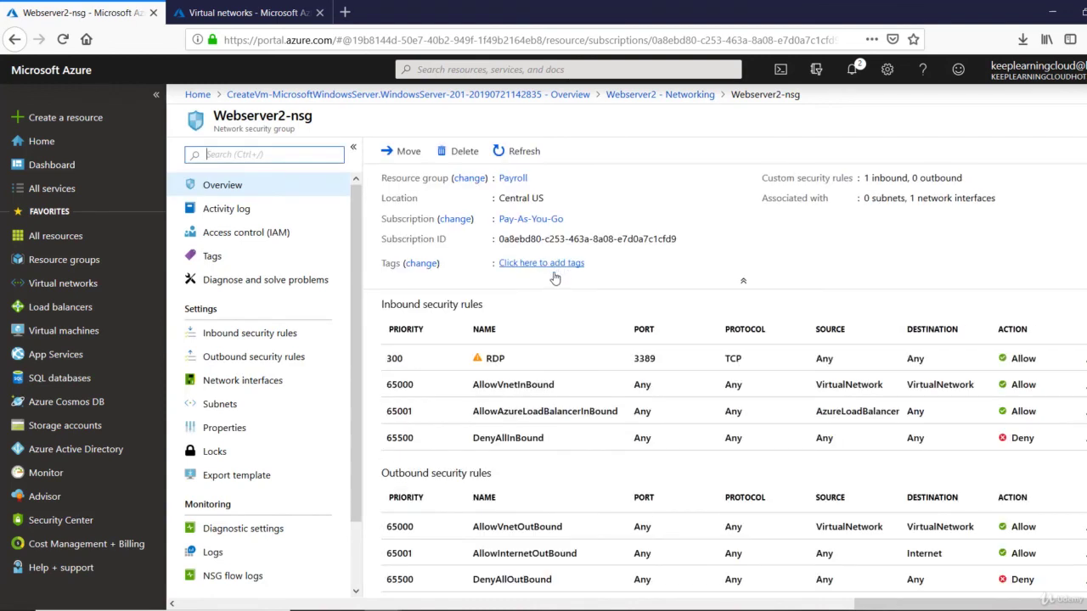
pyautogui.click(240, 336)
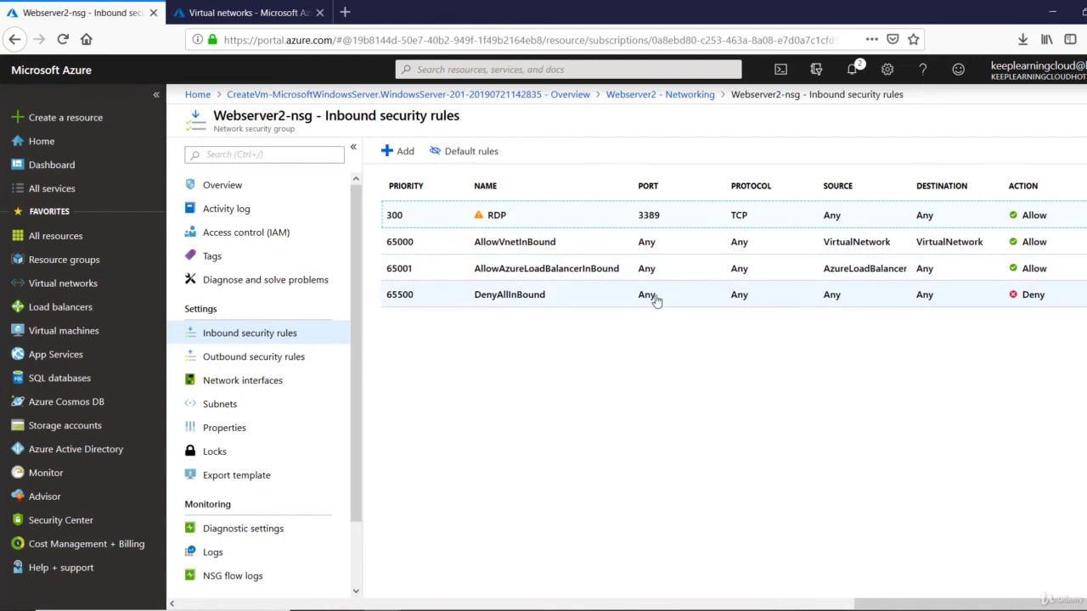
pyautogui.click(472, 159)
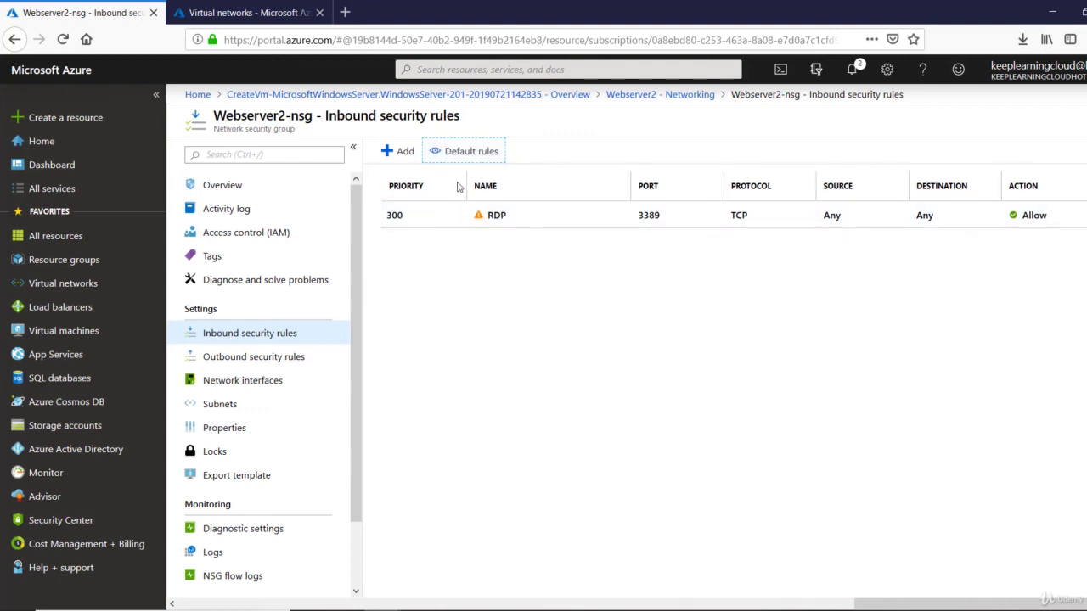
pyautogui.click(465, 152)
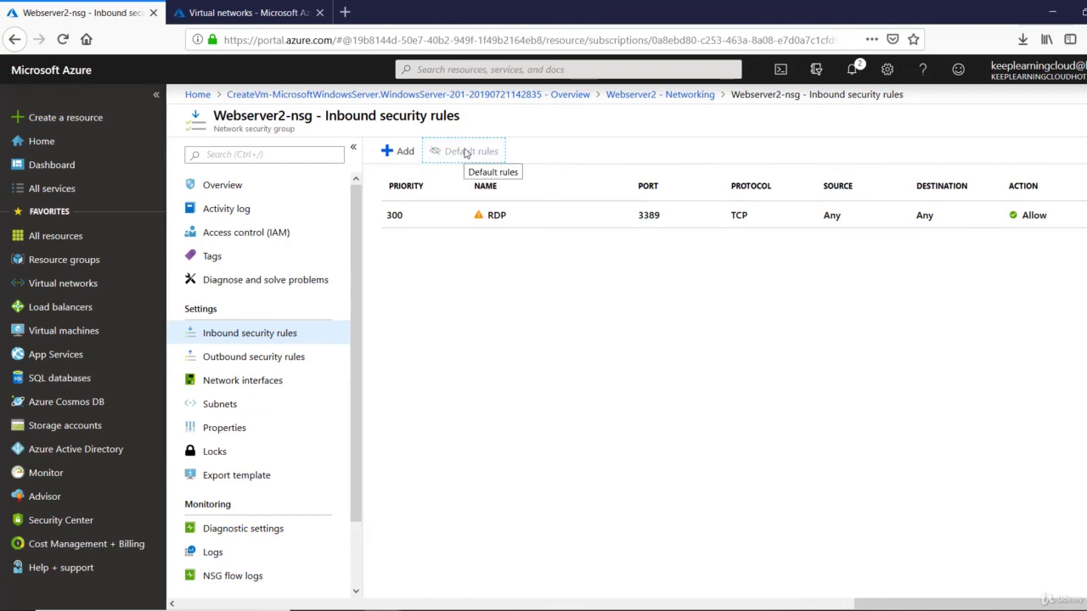